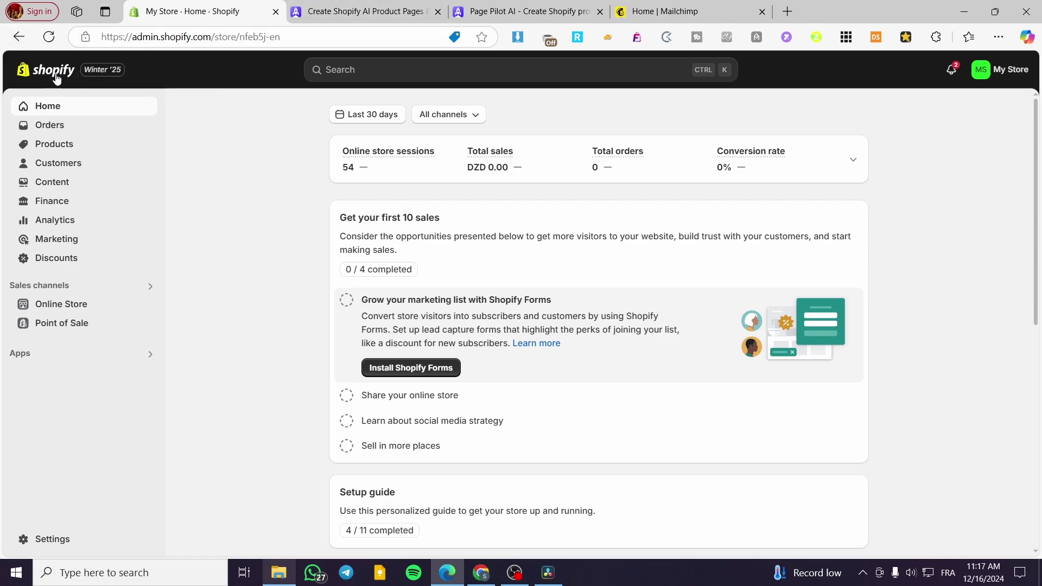
Look over the PagePilot home page and its free-trial offer, returning to it from the dashboard.
{"action": "left_click", "coordinate": [364, 11]}
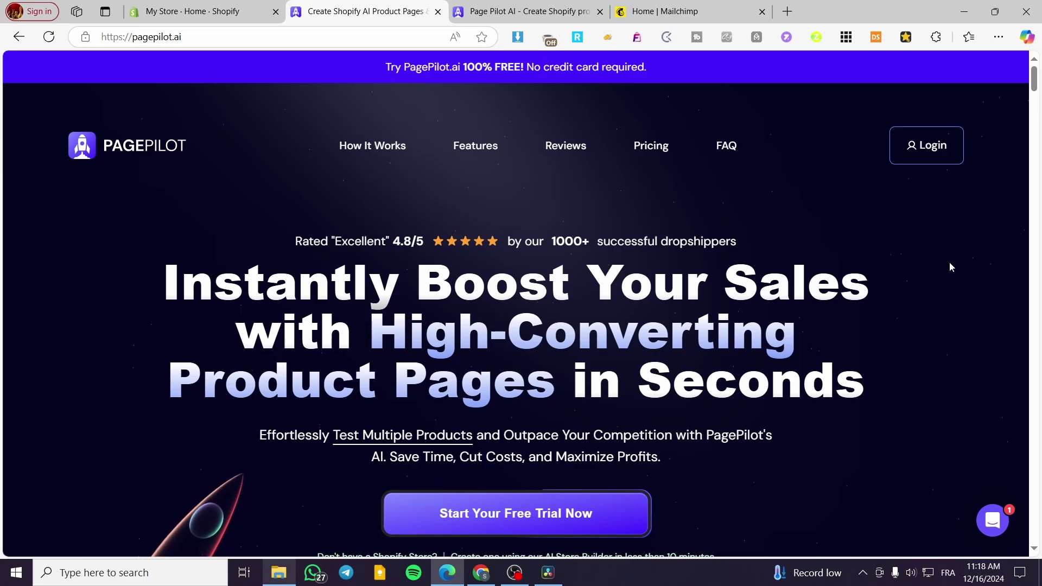
{"action": "scroll", "coordinate": [951, 267], "scroll_direction": "down", "scroll_amount": 6}
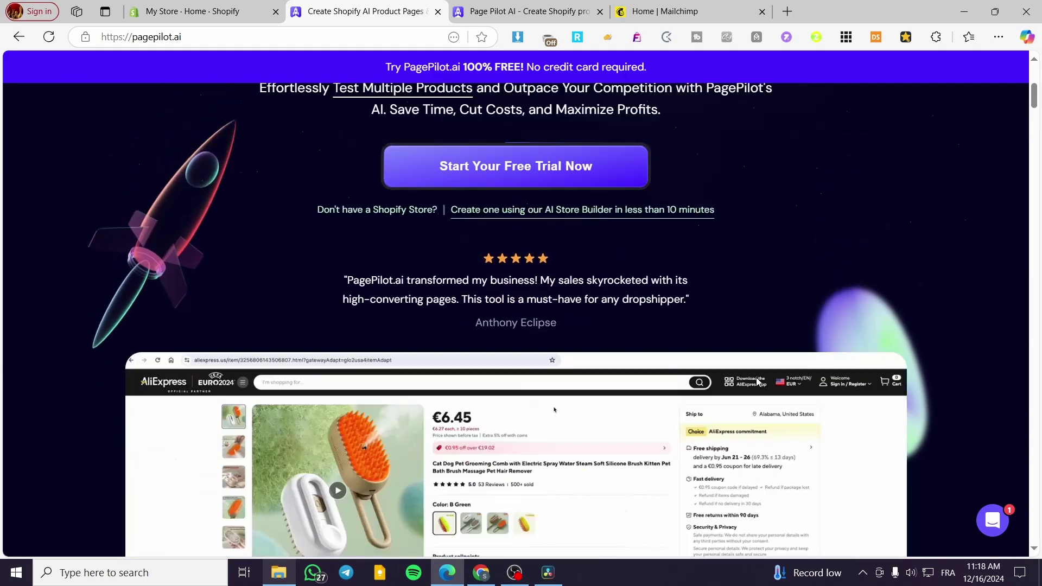
{"action": "scroll", "coordinate": [991, 381], "scroll_direction": "up", "scroll_amount": 6}
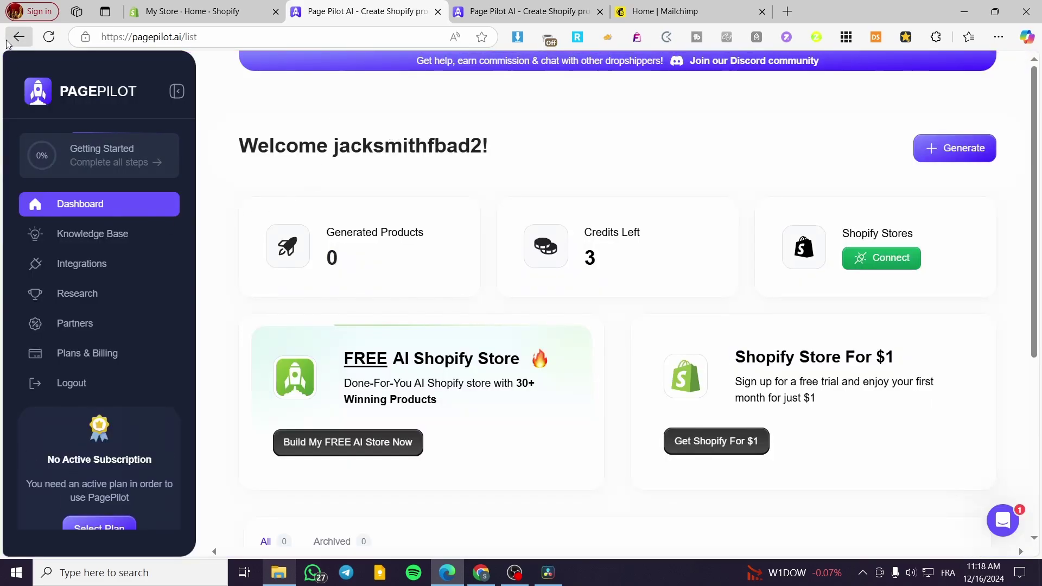
{"action": "left_click", "coordinate": [18, 37]}
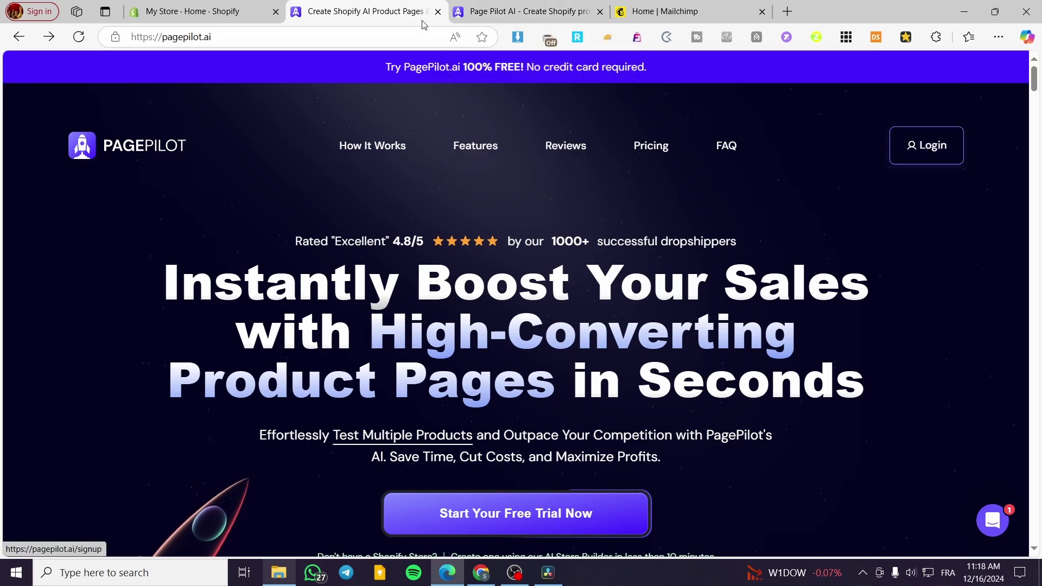
Open the form for connecting a Shopify store from the PagePilot dashboard and make its Website URL field ready for entry.
{"action": "left_click", "coordinate": [521, 12]}
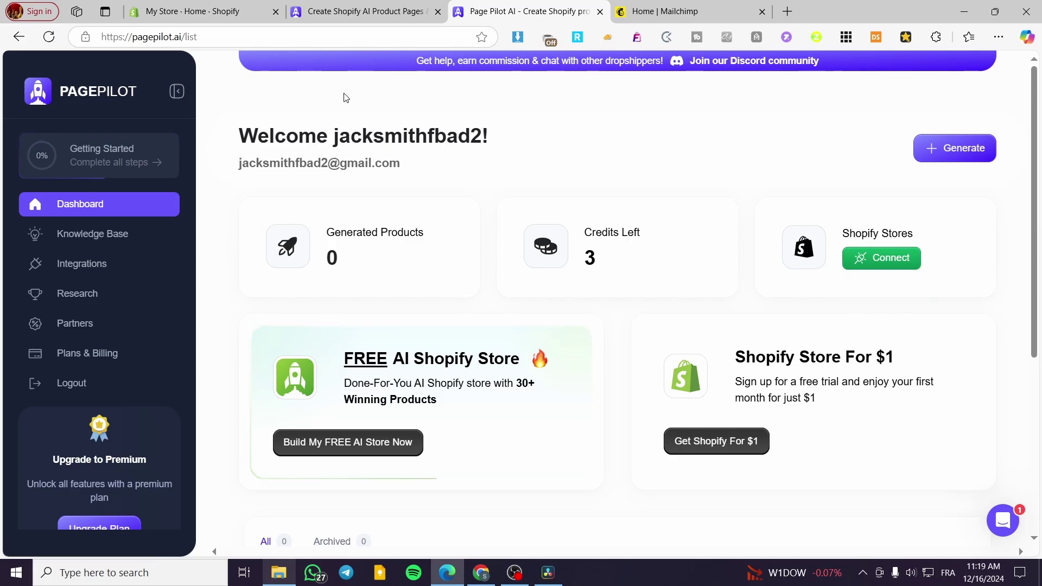
{"action": "left_click", "coordinate": [883, 263]}
{"action": "scroll", "coordinate": [559, 299], "scroll_direction": "down", "scroll_amount": 3}
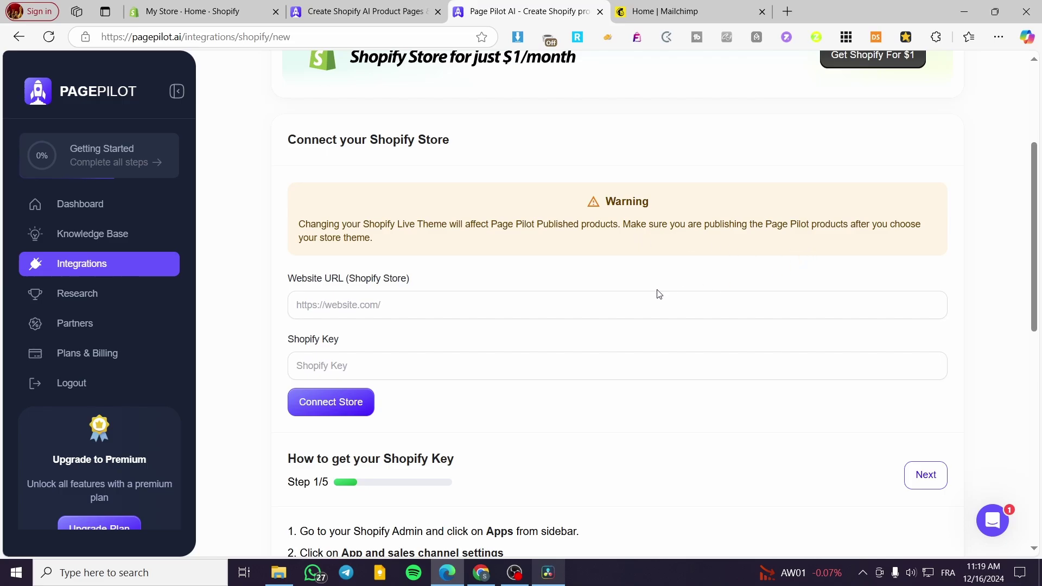
{"action": "left_click", "coordinate": [402, 302]}
{"action": "scroll", "coordinate": [421, 291], "scroll_direction": "down", "scroll_amount": 1}
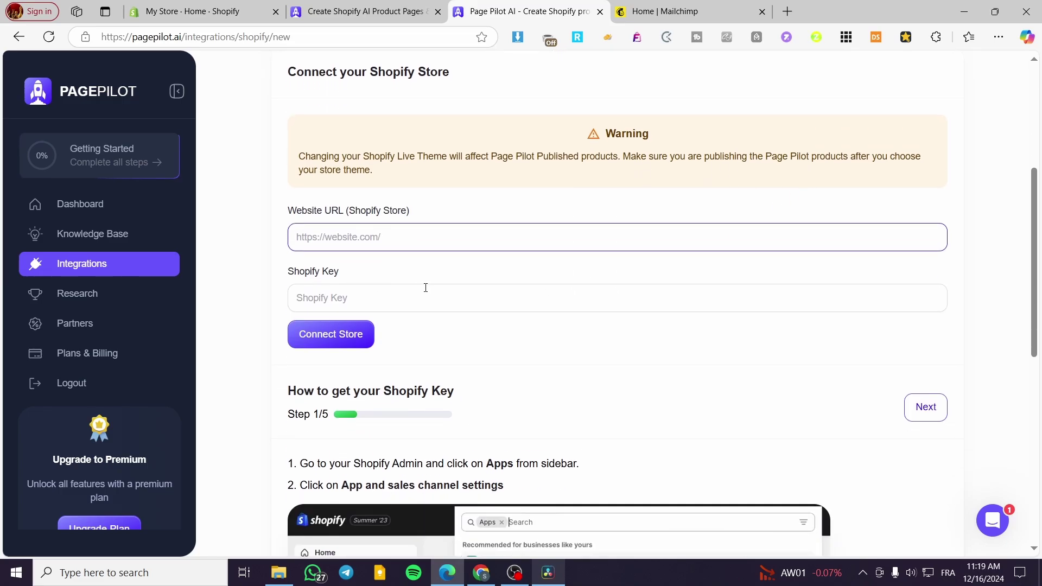
{"action": "left_click", "coordinate": [190, 11]}
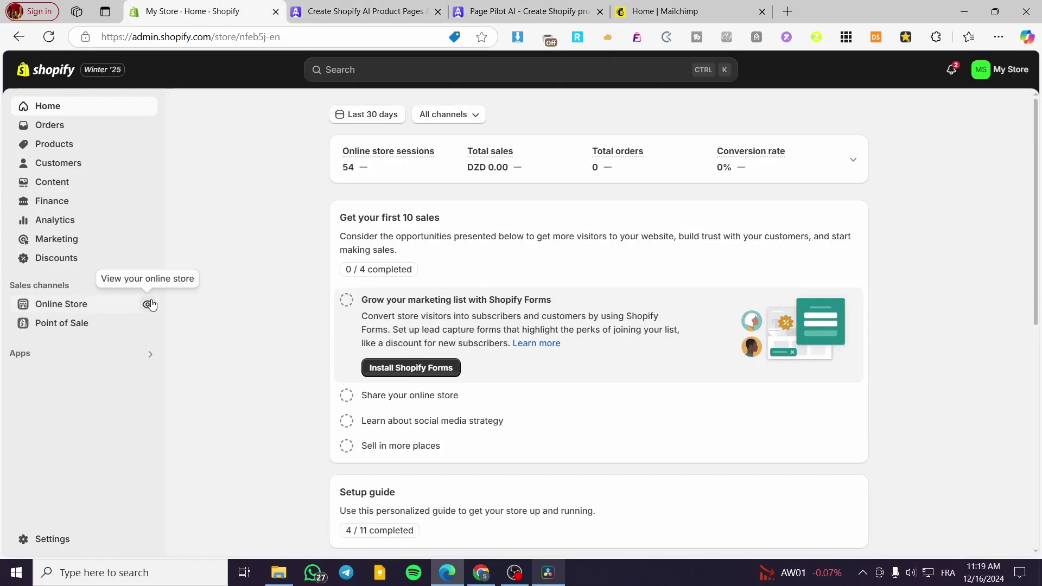
{"action": "left_click", "coordinate": [147, 304]}
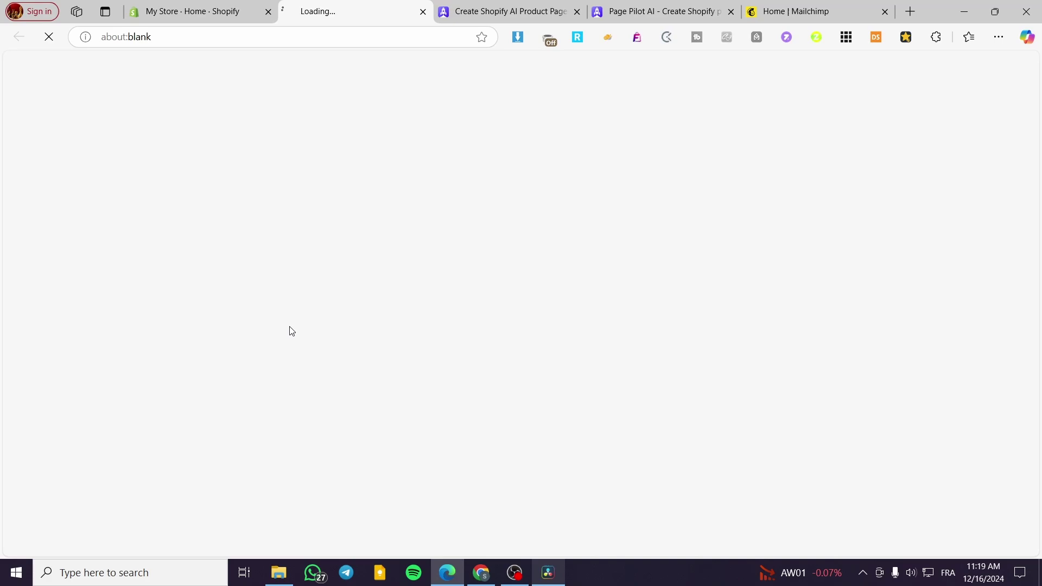
{"action": "left_click", "coordinate": [219, 10]}
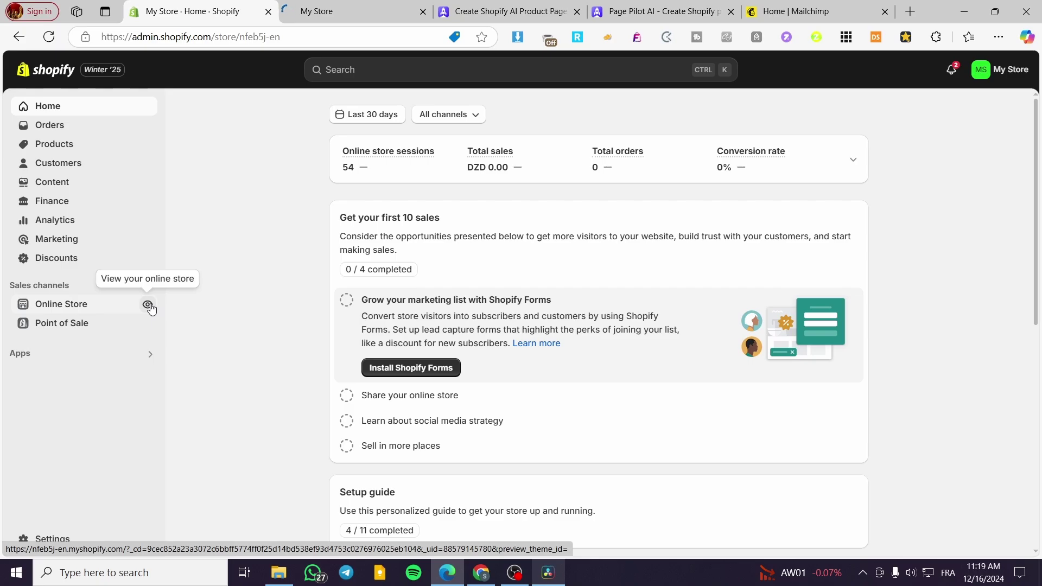
{"action": "left_click", "coordinate": [363, 8]}
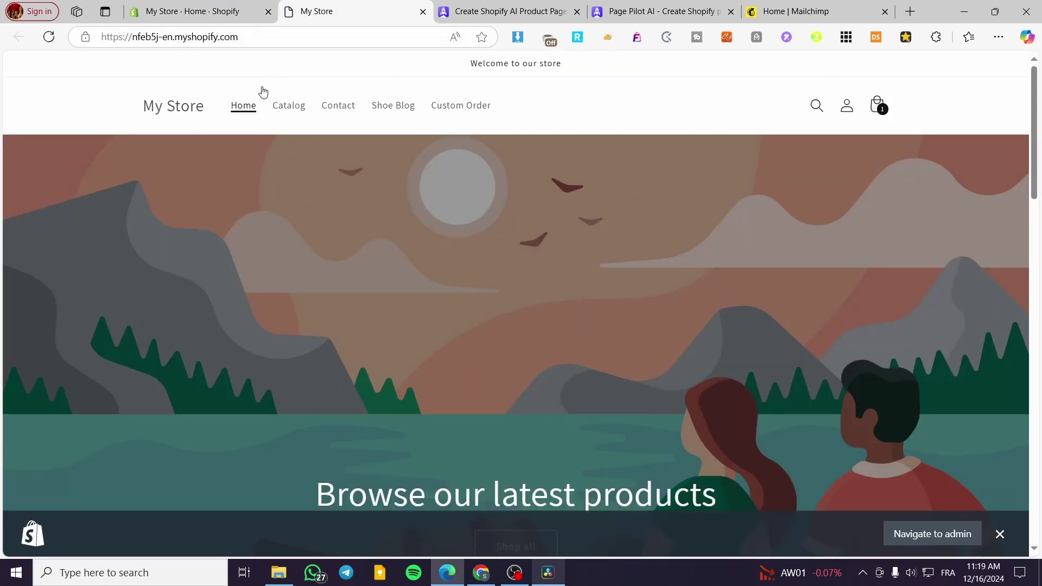
{"action": "left_click", "coordinate": [185, 37]}
{"action": "key", "text": "ctrl+c"}
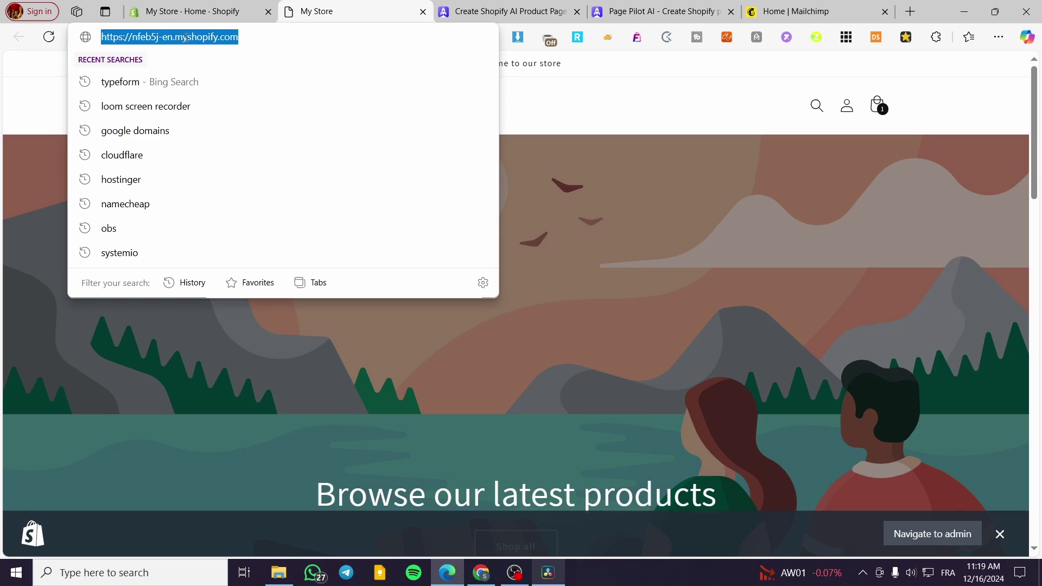
{"action": "left_click", "coordinate": [659, 11]}
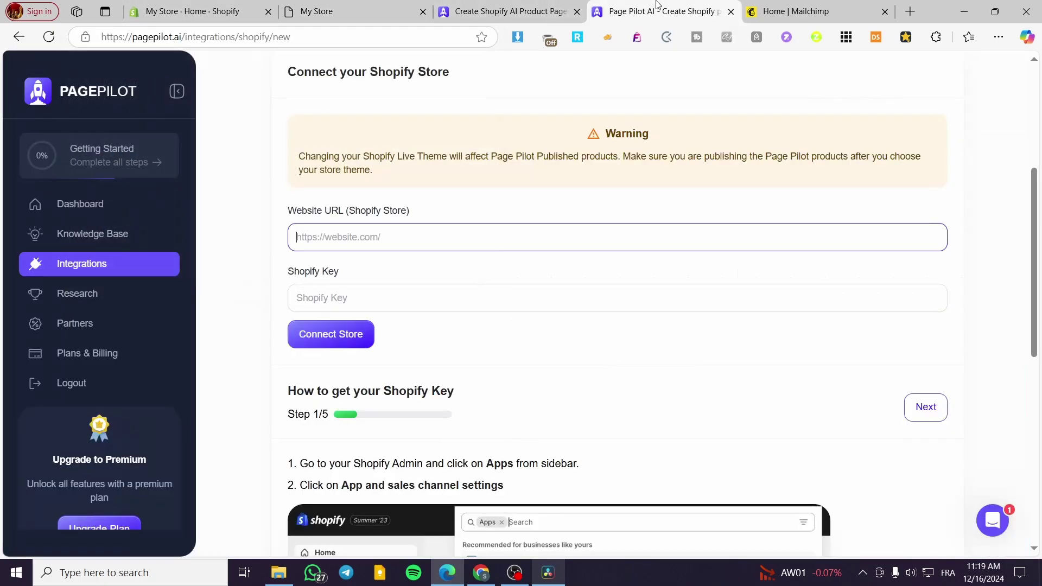
{"action": "key", "text": "ctrl+v"}
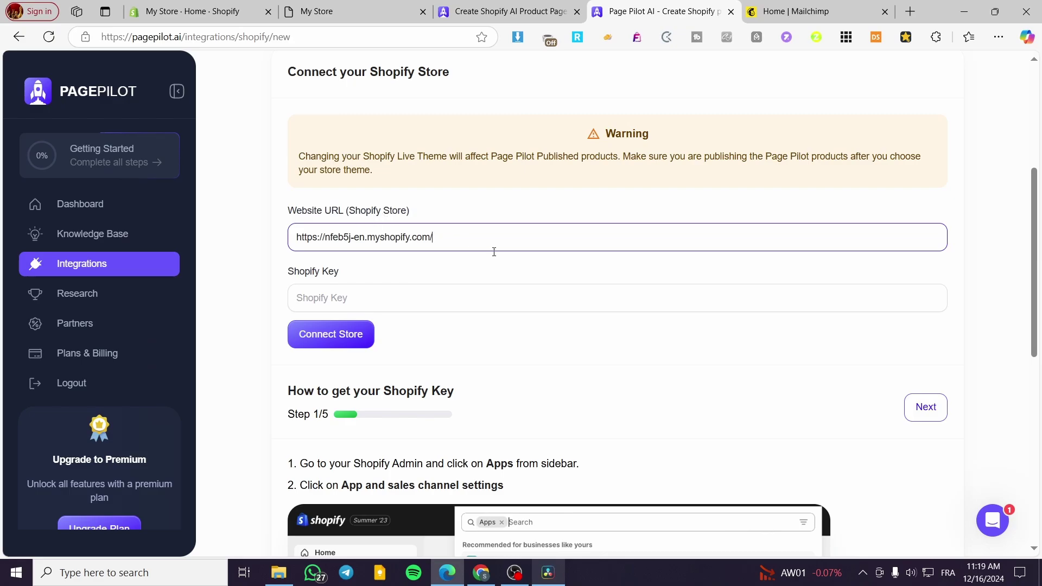
Read through PagePilot's instructions for getting the Shopify Key, covering the app settings, app creation and Admin API scopes.
{"action": "left_click", "coordinate": [328, 276]}
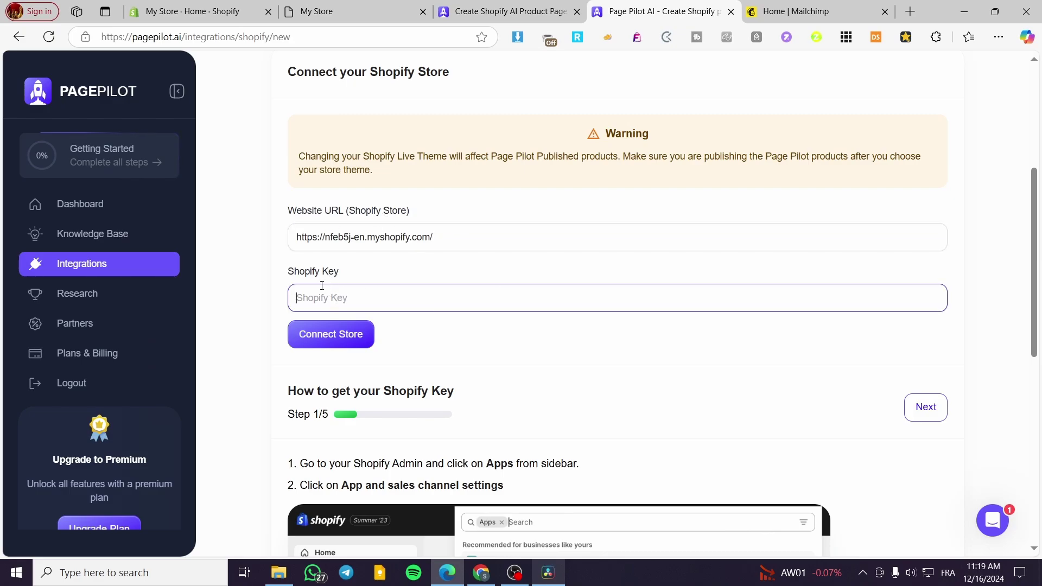
{"action": "scroll", "coordinate": [319, 279], "scroll_direction": "down", "scroll_amount": 5}
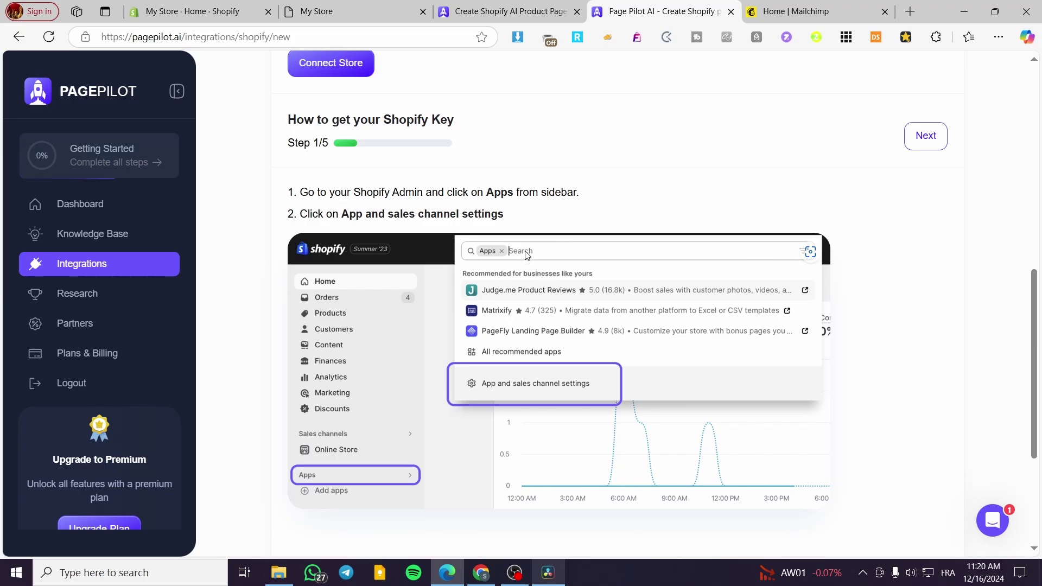
{"action": "scroll", "coordinate": [293, 190], "scroll_direction": "up", "scroll_amount": 1}
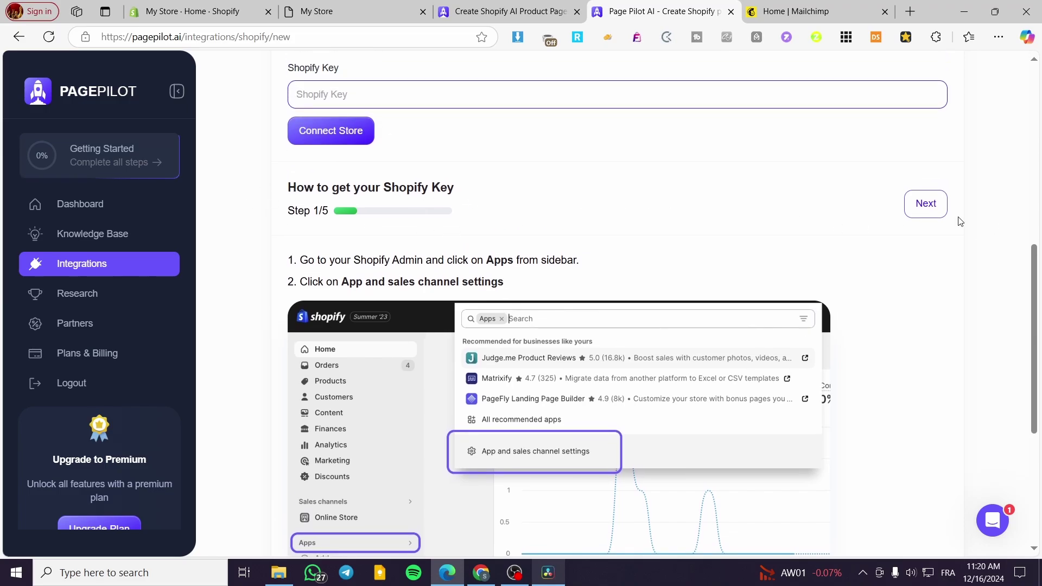
{"action": "scroll", "coordinate": [320, 142], "scroll_direction": "down", "scroll_amount": 1}
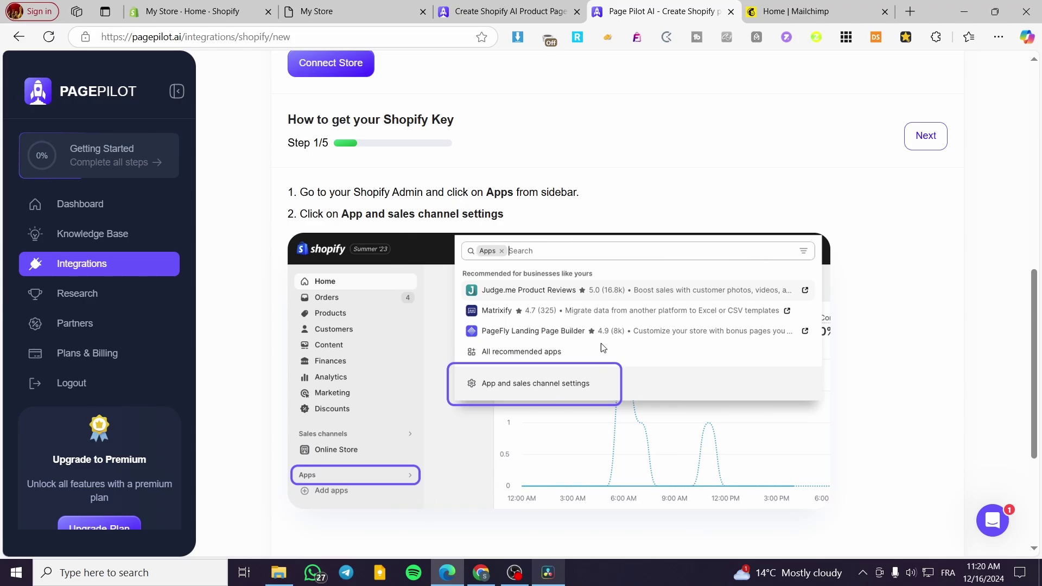
{"action": "scroll", "coordinate": [683, 228], "scroll_direction": "down", "scroll_amount": 3}
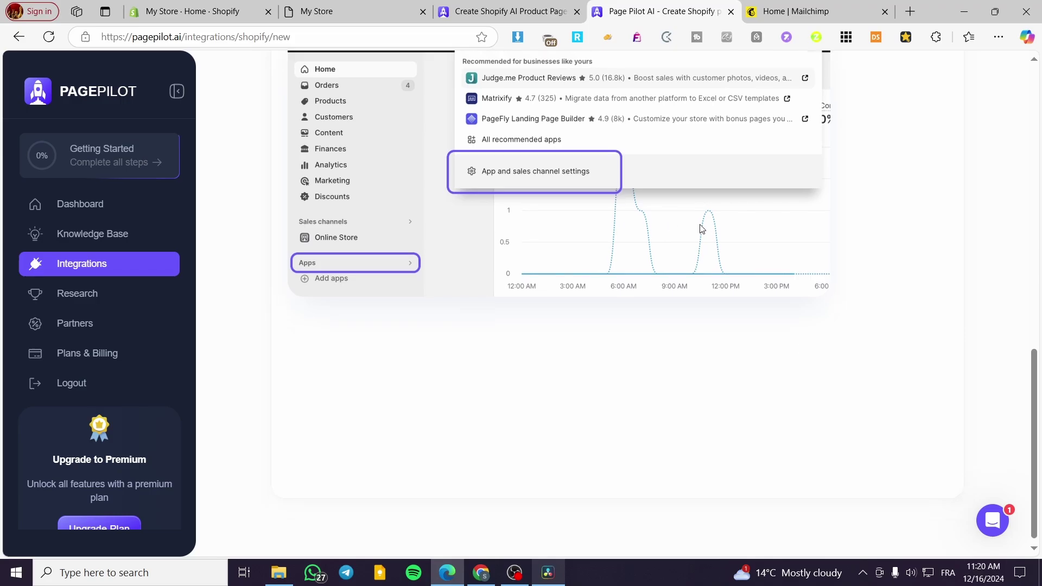
{"action": "scroll", "coordinate": [953, 353], "scroll_direction": "up", "scroll_amount": 3}
{"action": "left_click", "coordinate": [926, 324]}
{"action": "scroll", "coordinate": [357, 353], "scroll_direction": "down", "scroll_amount": 3}
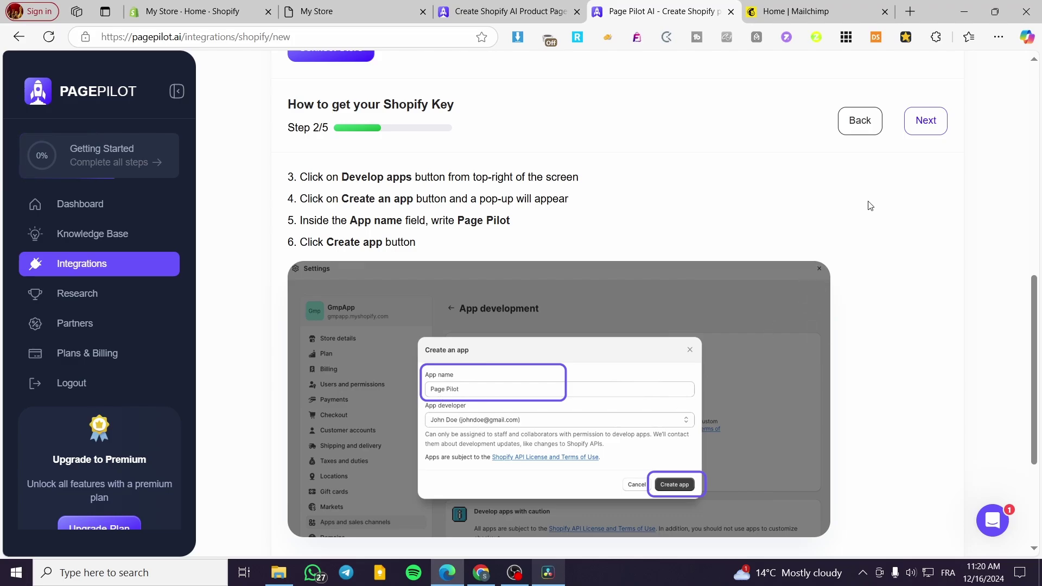
{"action": "scroll", "coordinate": [521, 412], "scroll_direction": "up", "scroll_amount": 3}
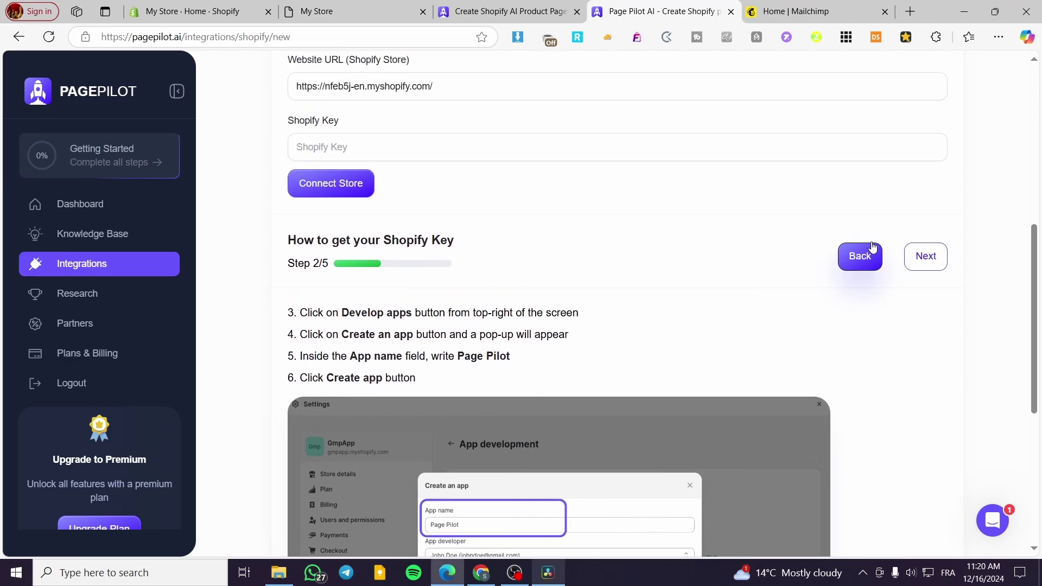
{"action": "left_click", "coordinate": [924, 262]}
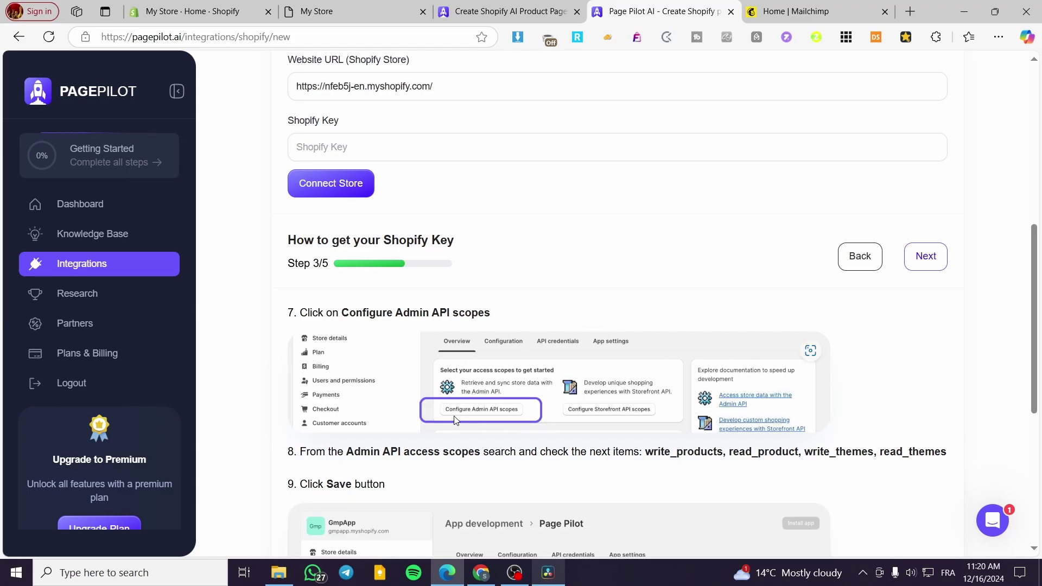
{"action": "scroll", "coordinate": [576, 416], "scroll_direction": "down", "scroll_amount": 5}
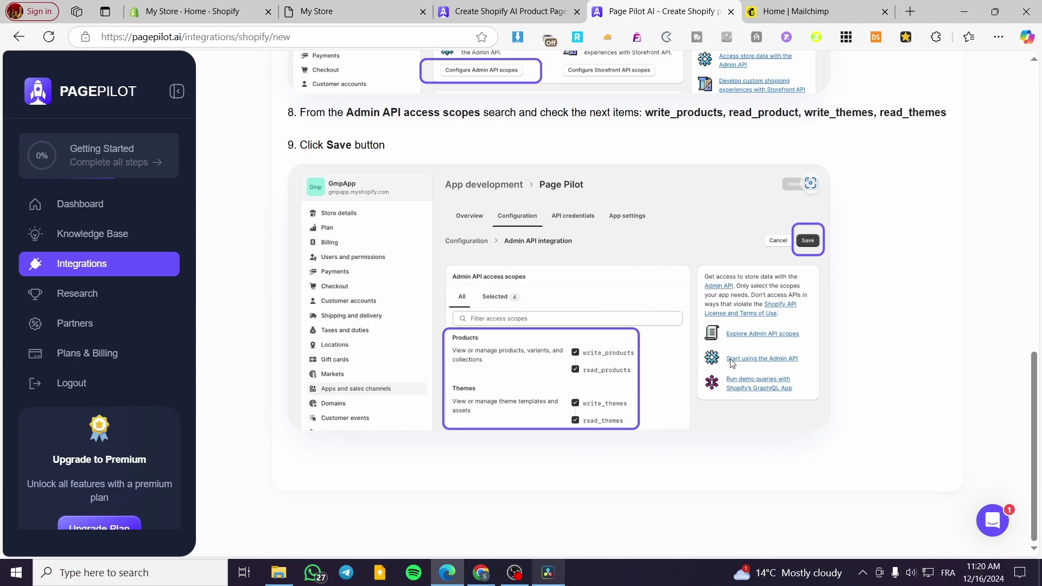
{"action": "scroll", "coordinate": [574, 380], "scroll_direction": "up", "scroll_amount": 5}
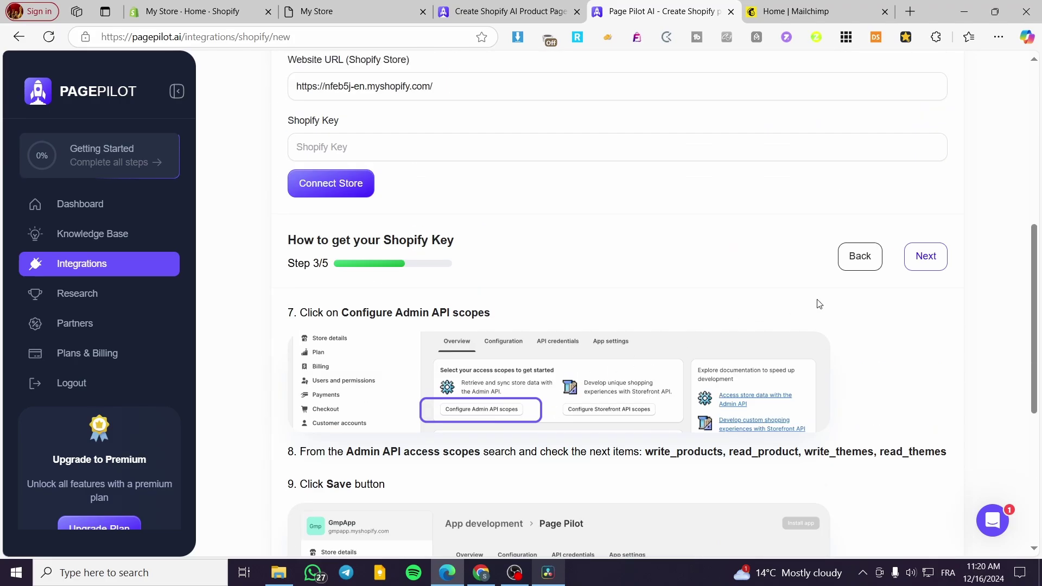
{"action": "left_click", "coordinate": [926, 255]}
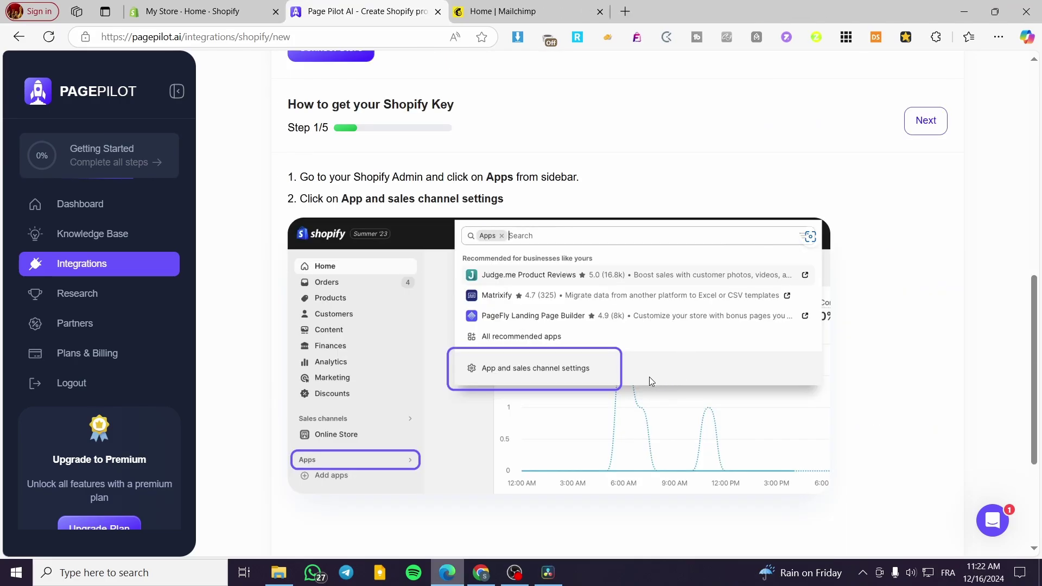
{"action": "scroll", "coordinate": [649, 377], "scroll_direction": "up", "scroll_amount": 1}
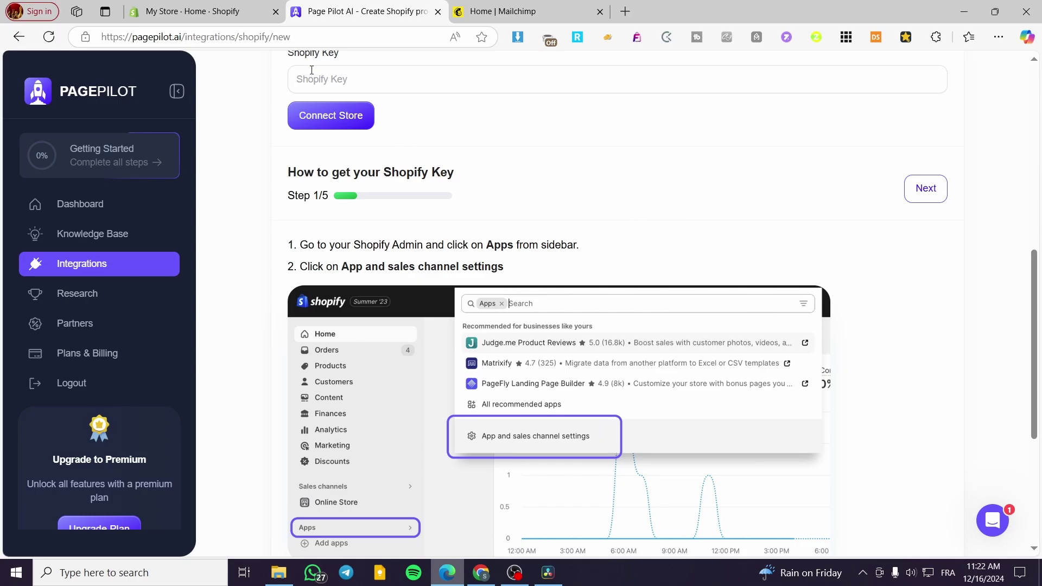
In the Shopify admin, open the App development page from the app and sales channel settings.
{"action": "left_click", "coordinate": [208, 10]}
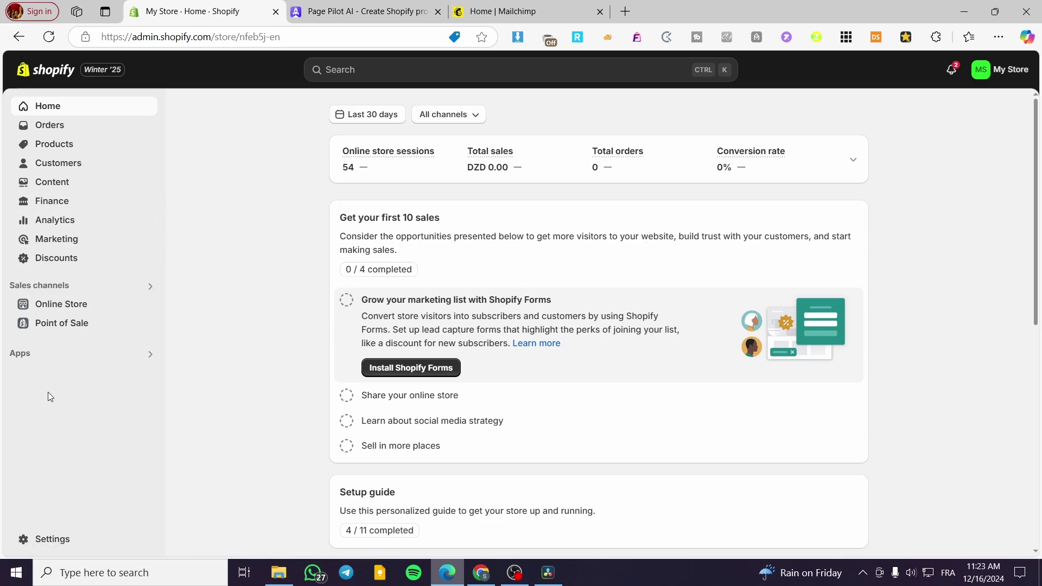
{"action": "left_click", "coordinate": [21, 354]}
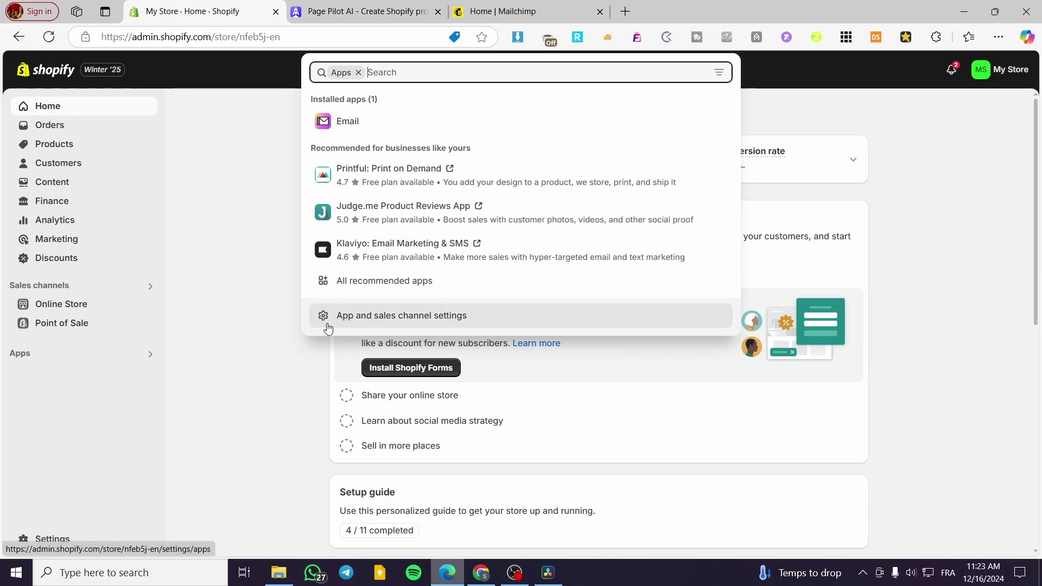
{"action": "left_click", "coordinate": [426, 325]}
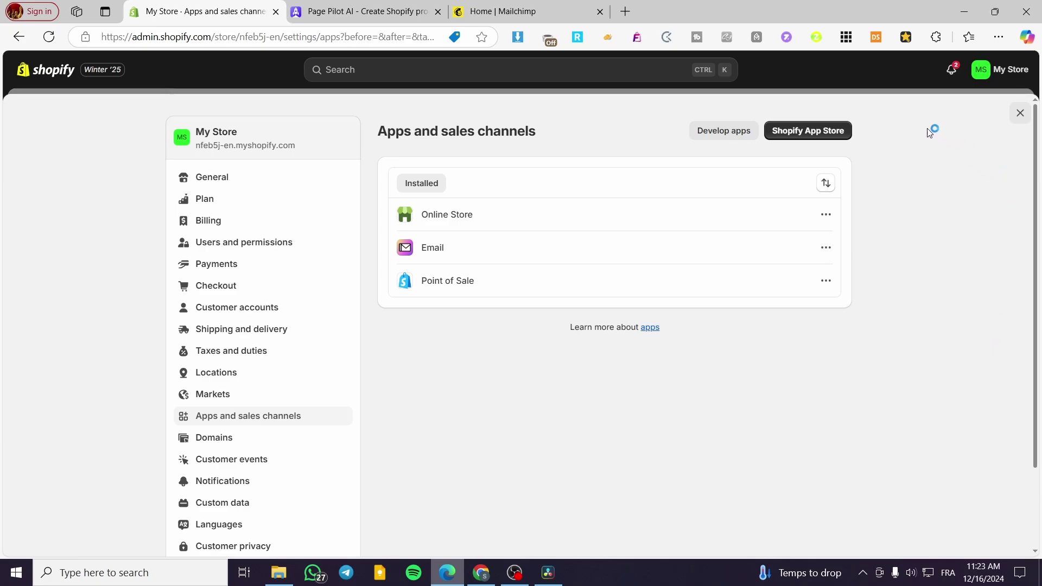
{"action": "left_click", "coordinate": [729, 139]}
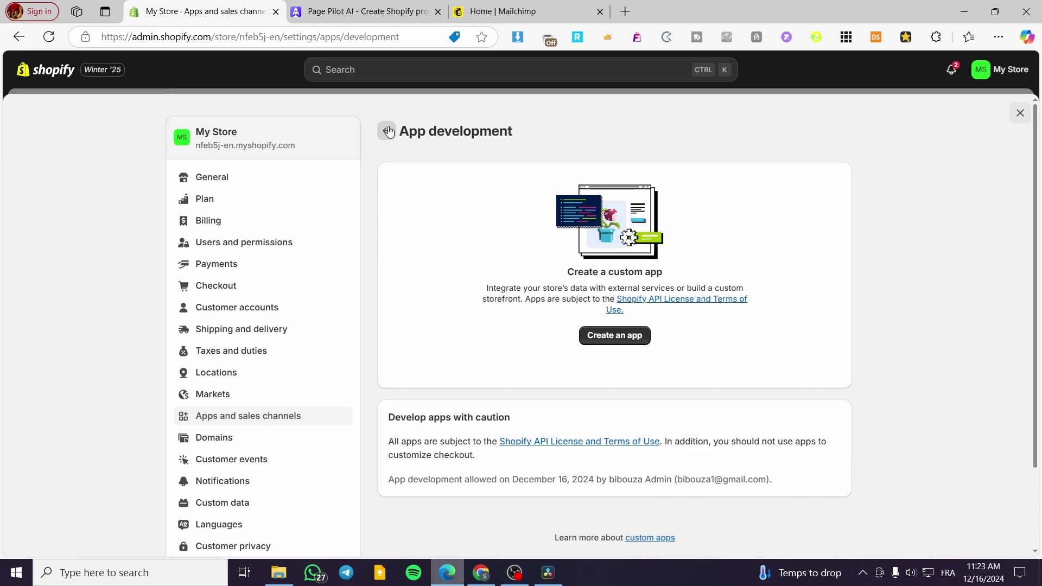
Create a custom app named Page Pilot, replacing the store address mistakenly entered as its name.
{"action": "left_click", "coordinate": [630, 341]}
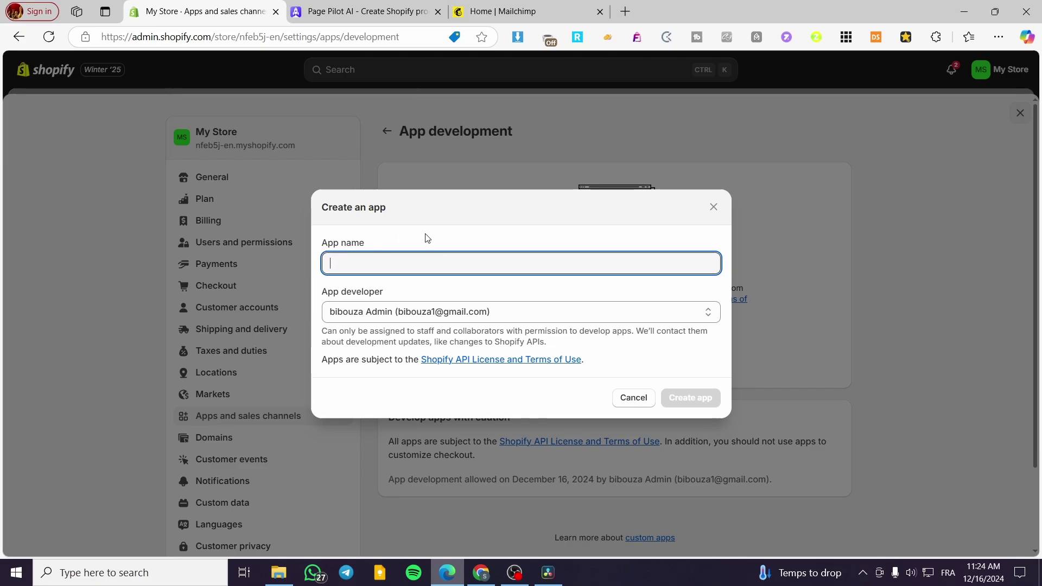
{"action": "type", "text": "https://nfeb5j-en.myshopify.com/"}
{"action": "left_click_drag", "start_coordinate": [513, 260], "coordinate": [266, 265]}
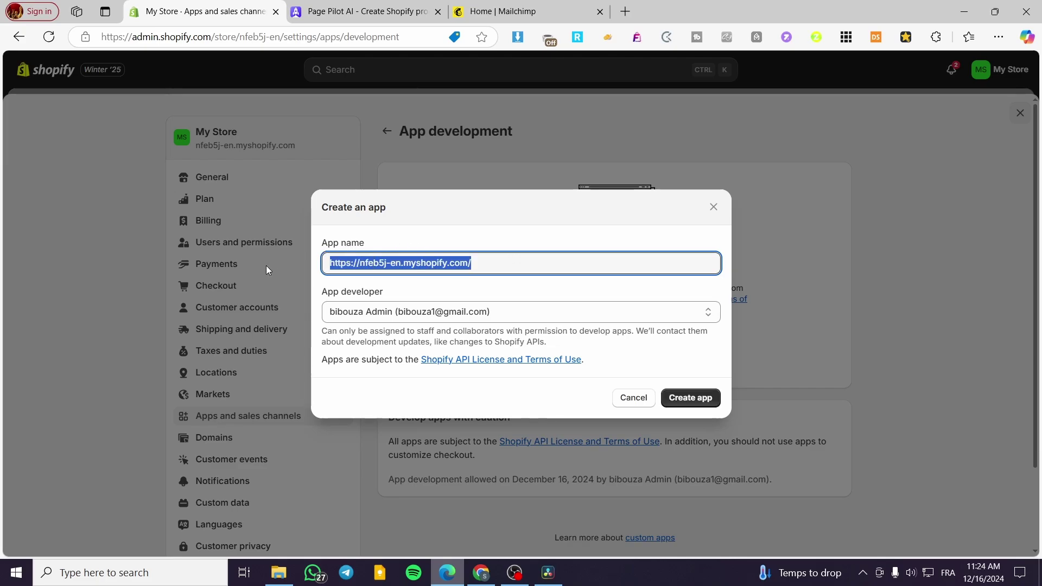
{"action": "key", "text": "BackSpace"}
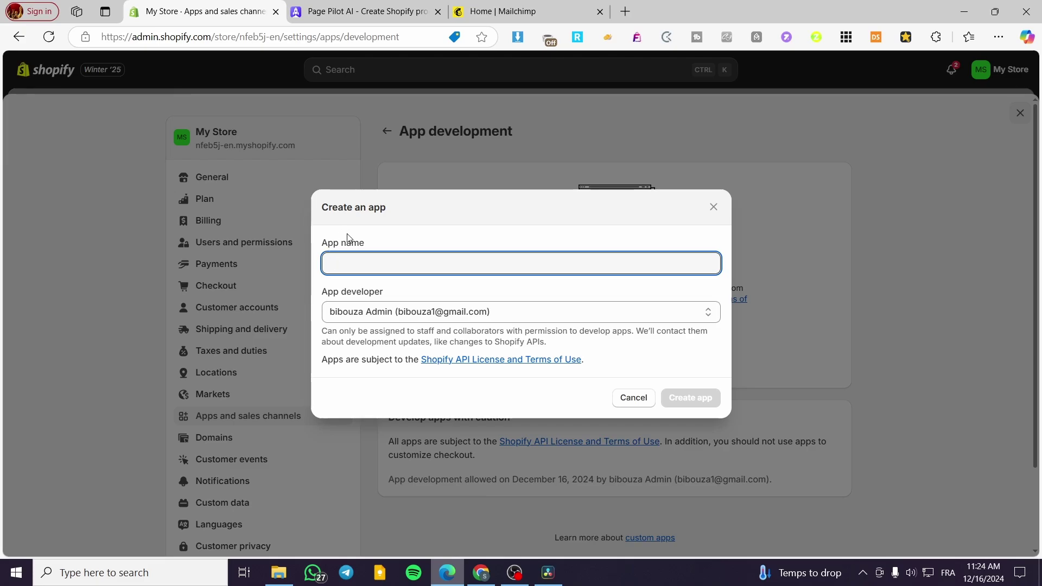
{"action": "type", "text": "Page Pilot"}
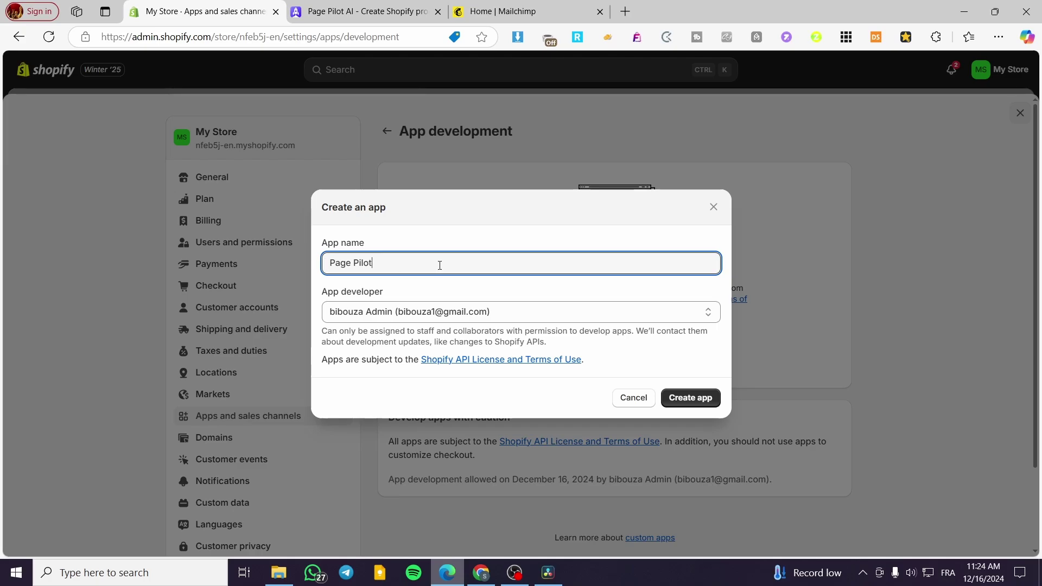
{"action": "left_click", "coordinate": [691, 398]}
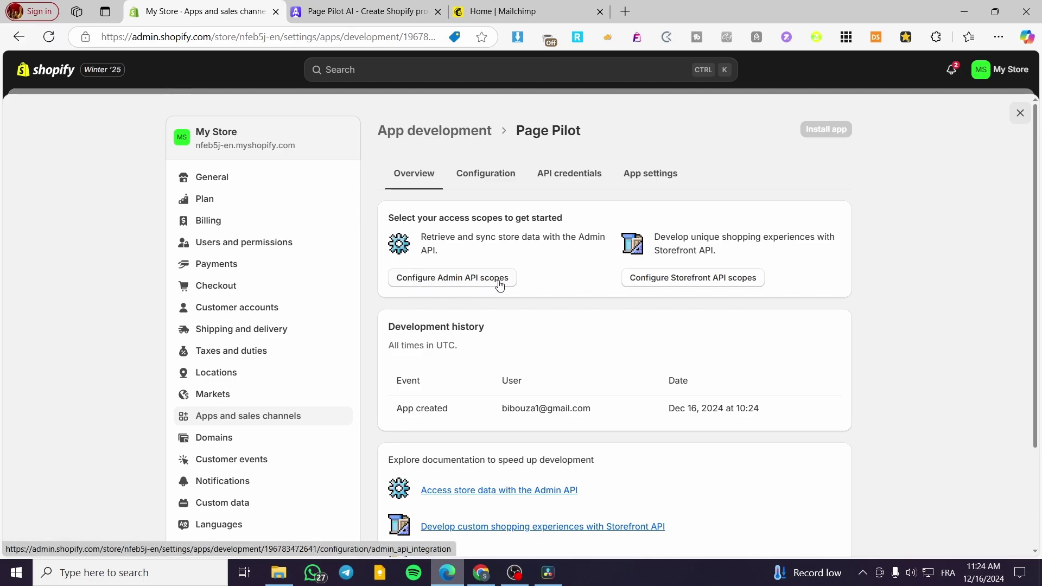
Configure the Page Pilot app's Admin API scopes by filtering for "product" and enabling write_products and read_products.
{"action": "left_click", "coordinate": [473, 280]}
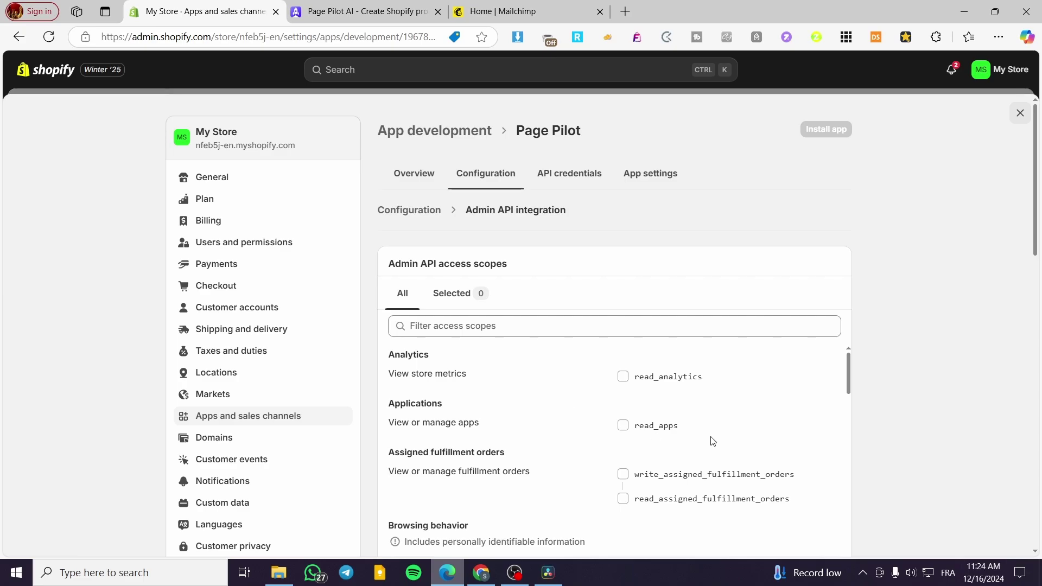
{"action": "scroll", "coordinate": [667, 415], "scroll_direction": "down", "scroll_amount": 3}
{"action": "scroll", "coordinate": [982, 413], "scroll_direction": "down", "scroll_amount": 3}
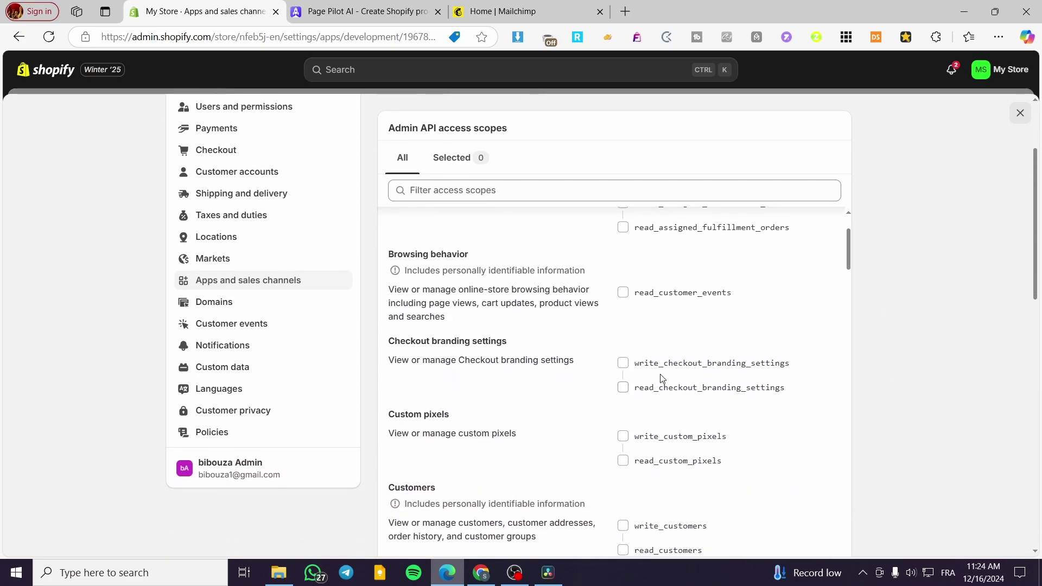
{"action": "scroll", "coordinate": [535, 354], "scroll_direction": "down", "scroll_amount": 4}
{"action": "left_click", "coordinate": [523, 190]}
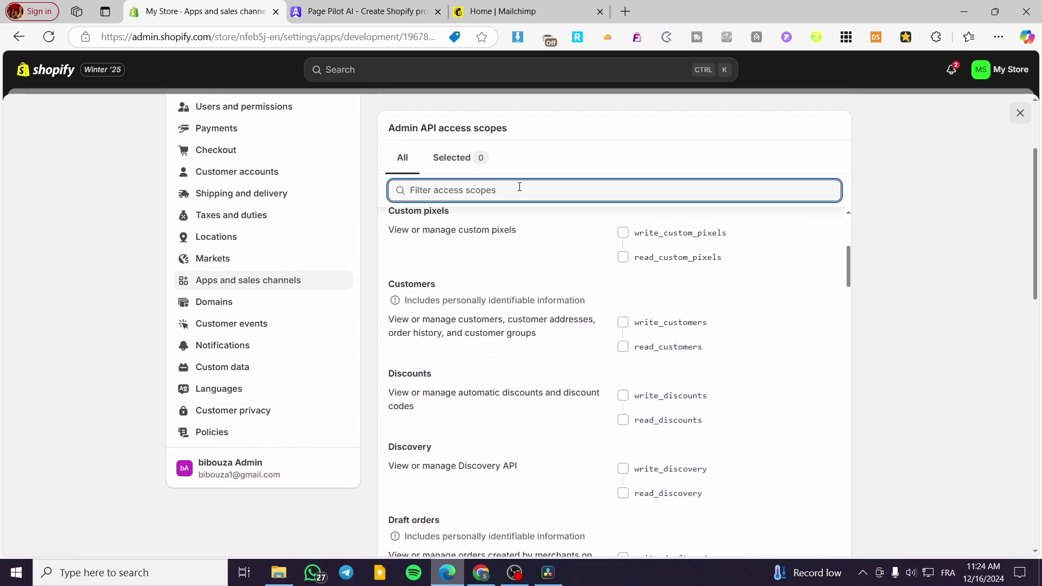
{"action": "type", "text": "produ"}
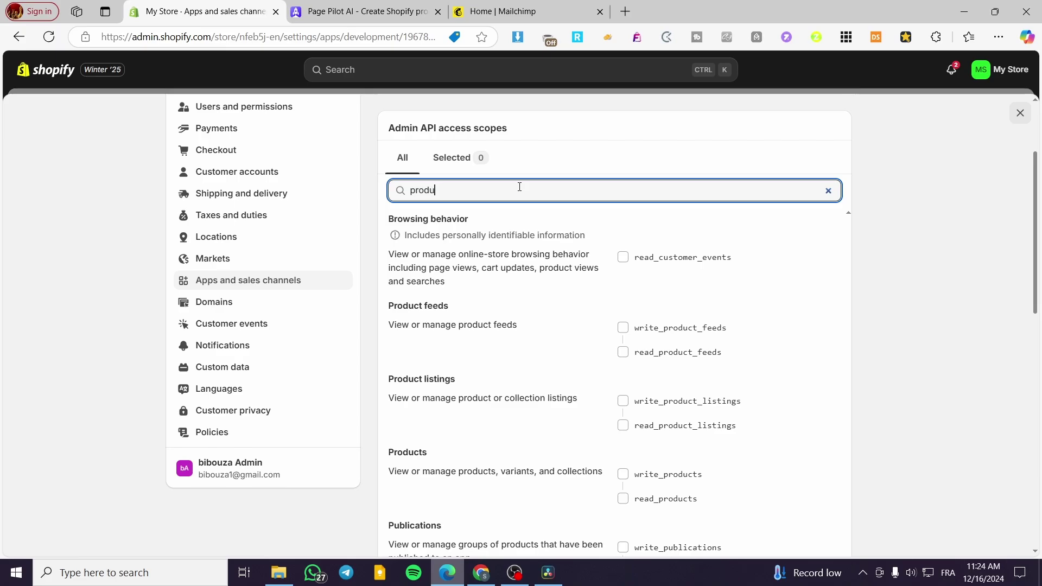
{"action": "type", "text": "ct"}
{"action": "scroll", "coordinate": [621, 429], "scroll_direction": "down", "scroll_amount": 3}
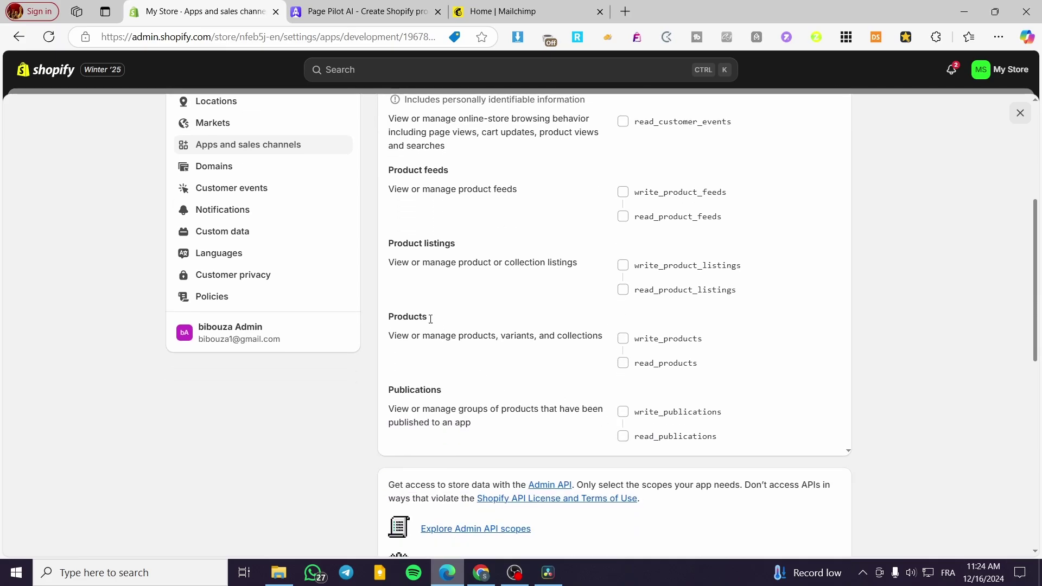
{"action": "left_click", "coordinate": [624, 340]}
Filter the Admin API access scopes for "theme" and enable write_themes and read_themes.
{"action": "scroll", "coordinate": [525, 328], "scroll_direction": "up", "scroll_amount": 4}
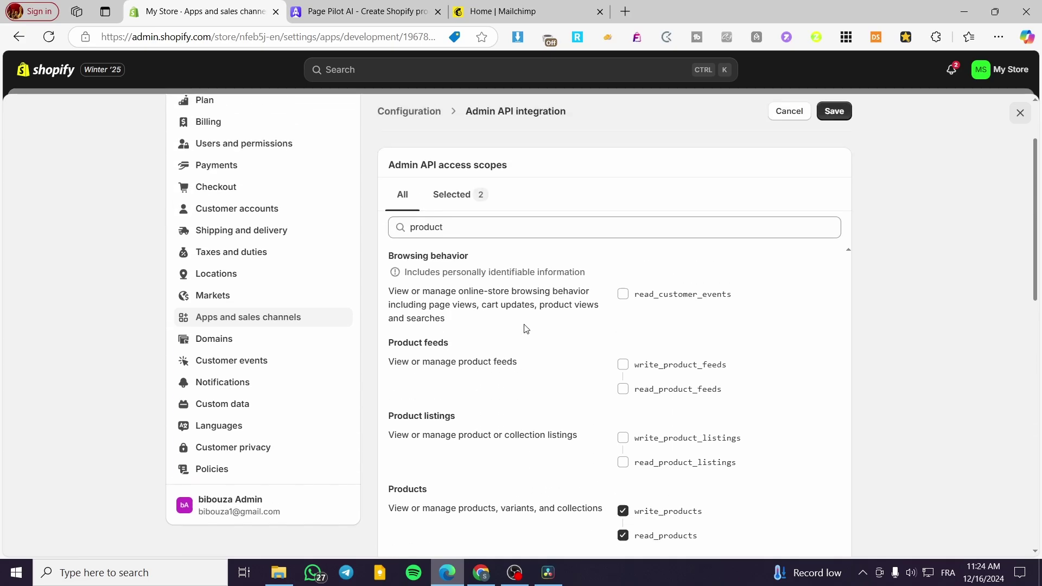
{"action": "left_click_drag", "start_coordinate": [454, 259], "coordinate": [358, 261]}
{"action": "type", "text": "theme"}
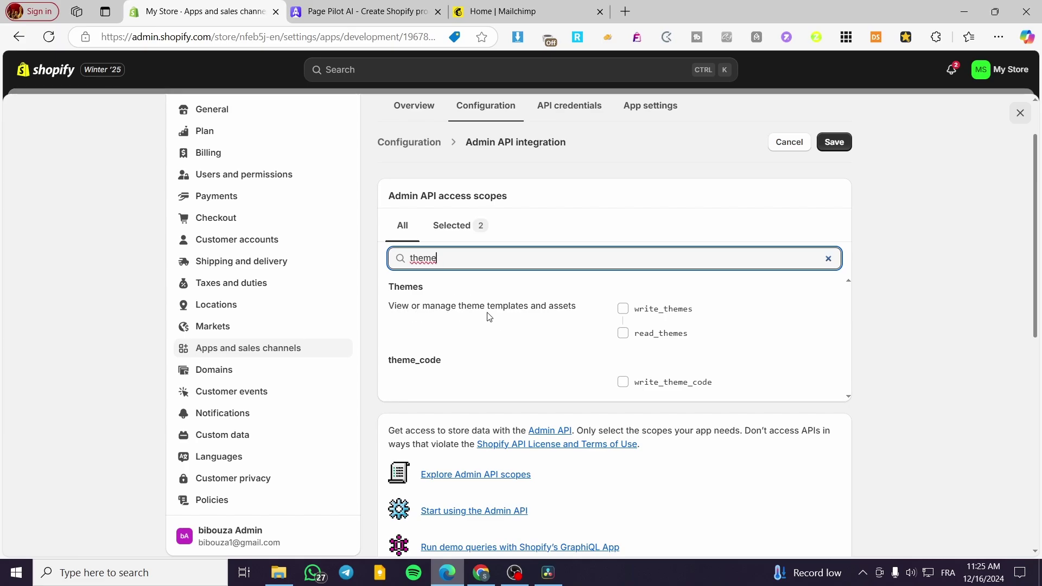
{"action": "left_click", "coordinate": [622, 308]}
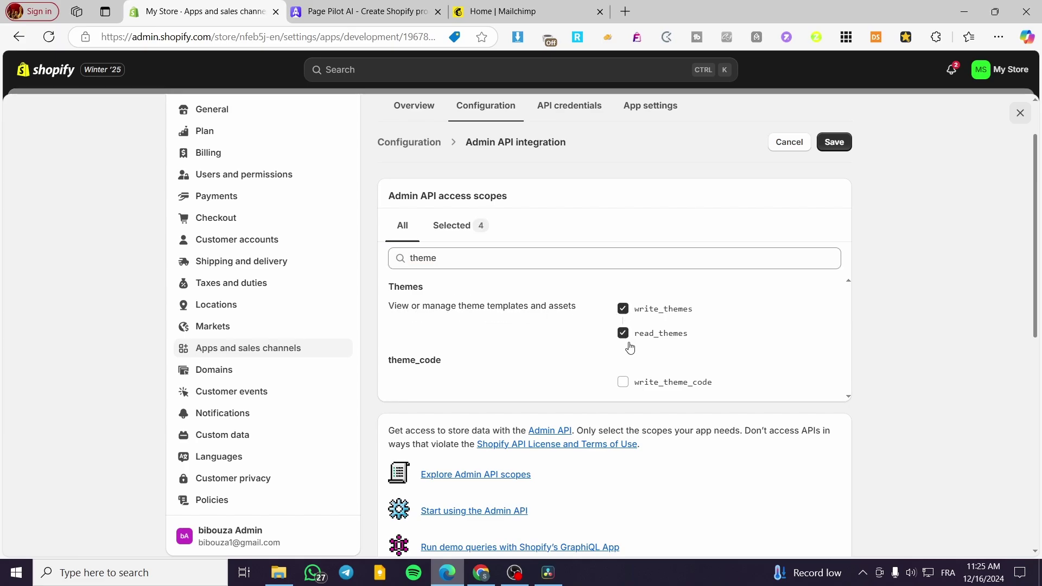
Check the selected scopes against step 3 of PagePilot's Shopify Key instructions and save the Admin API configuration in Shopify.
{"action": "left_click", "coordinate": [349, 9]}
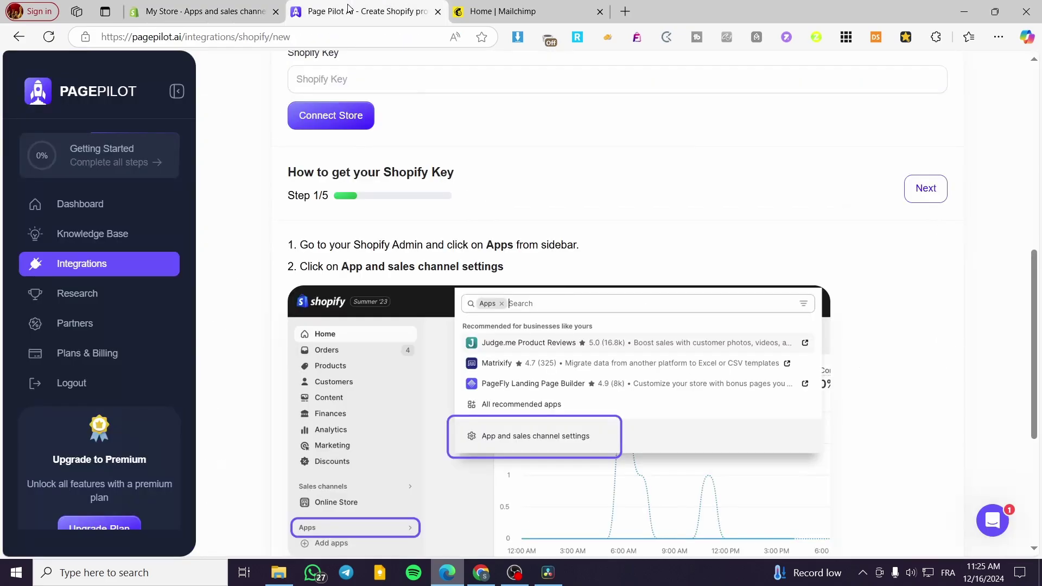
{"action": "scroll", "coordinate": [543, 297], "scroll_direction": "down", "scroll_amount": 1}
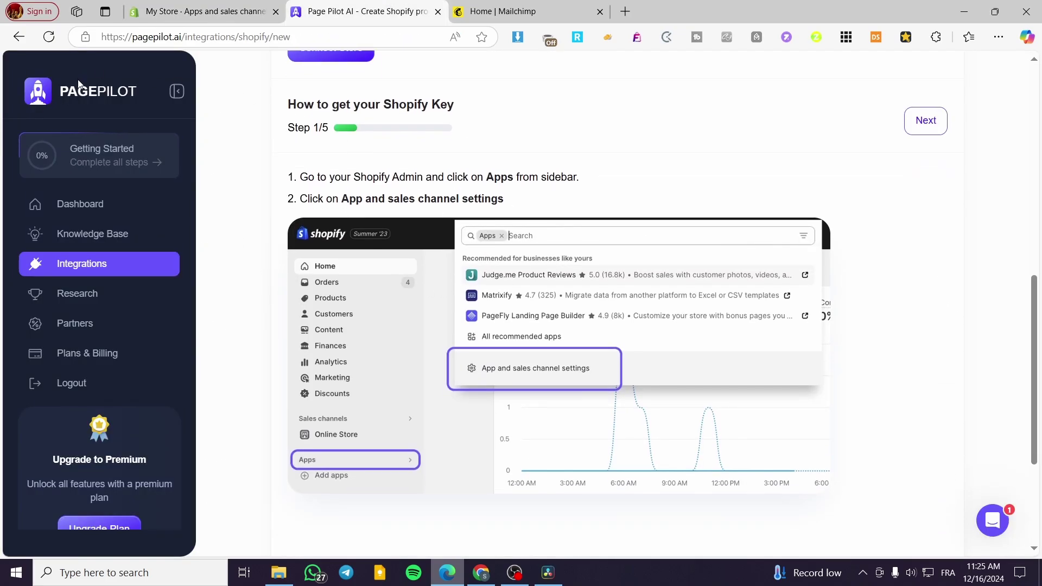
{"action": "left_click", "coordinate": [933, 123]}
{"action": "left_click", "coordinate": [934, 124]}
{"action": "left_click", "coordinate": [933, 124]}
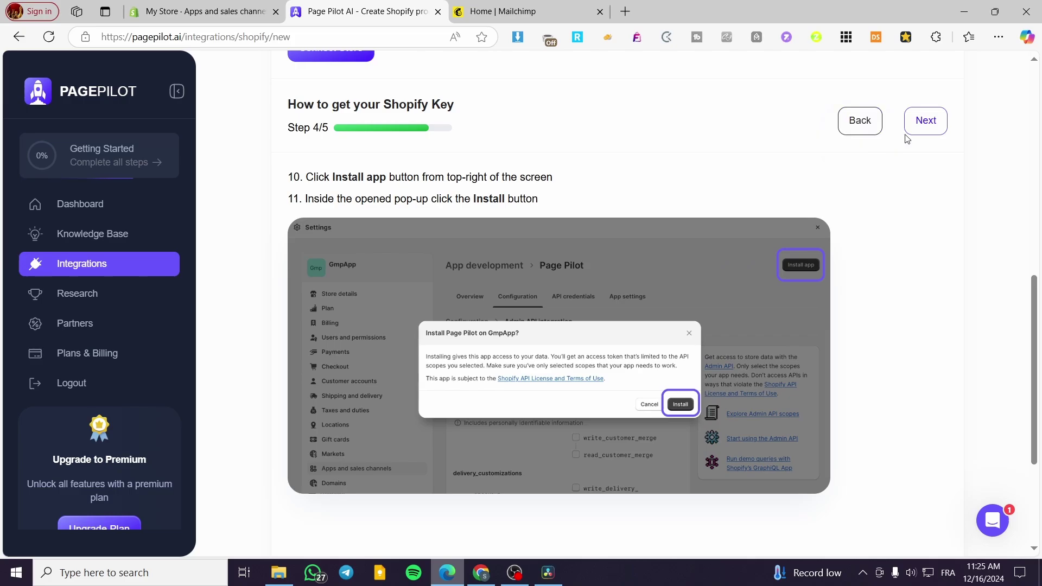
{"action": "left_click", "coordinate": [865, 129]}
{"action": "scroll", "coordinate": [827, 177], "scroll_direction": "down", "scroll_amount": 2}
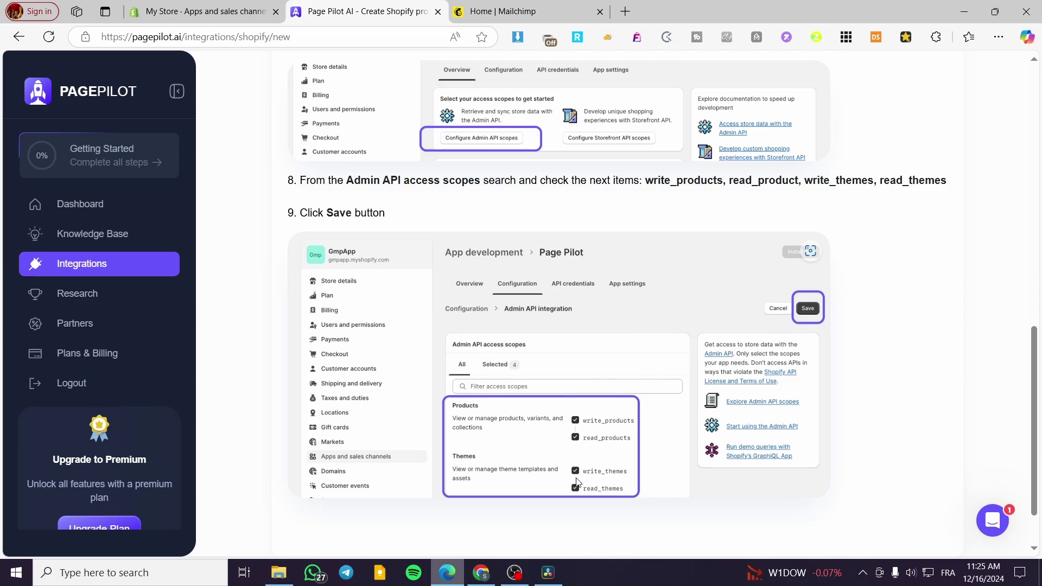
{"action": "left_click", "coordinate": [208, 7]}
{"action": "left_click", "coordinate": [830, 143]}
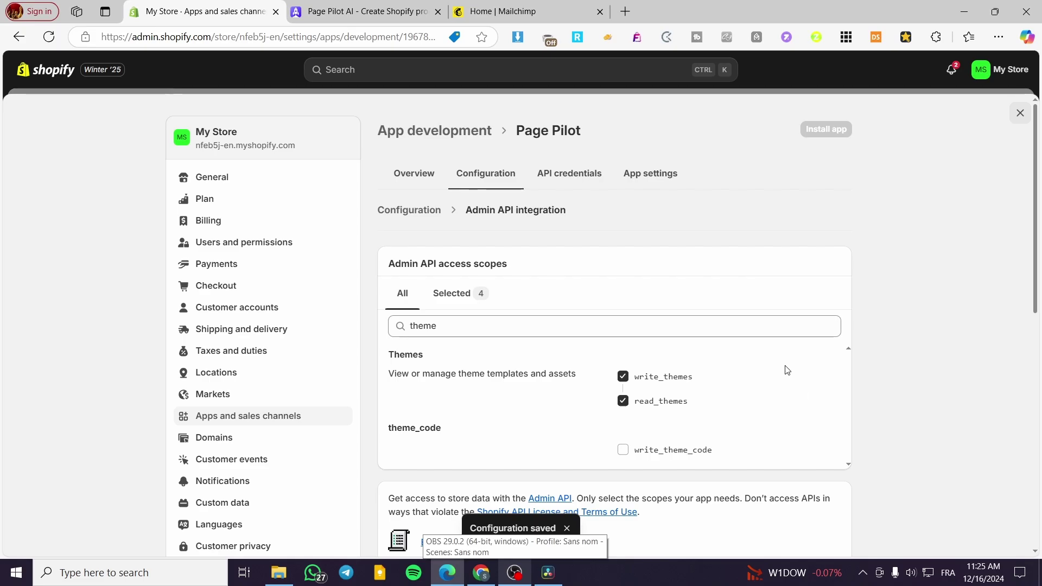
Read PagePilot's app installation instructions and review the list of selected Admin API scopes in Shopify.
{"action": "left_click", "coordinate": [339, 8]}
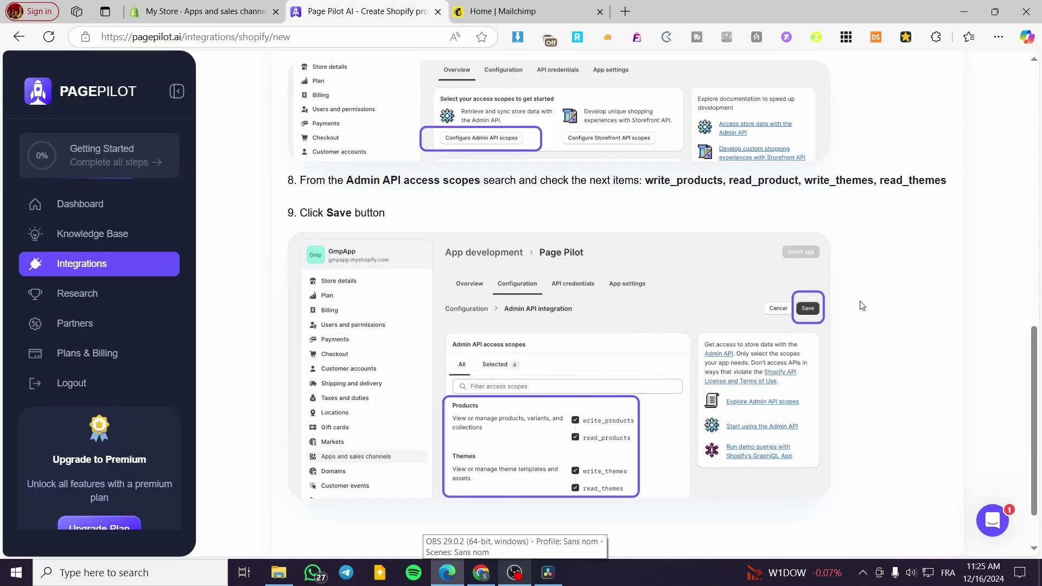
{"action": "scroll", "coordinate": [869, 277], "scroll_direction": "up", "scroll_amount": 4}
{"action": "left_click", "coordinate": [925, 190]}
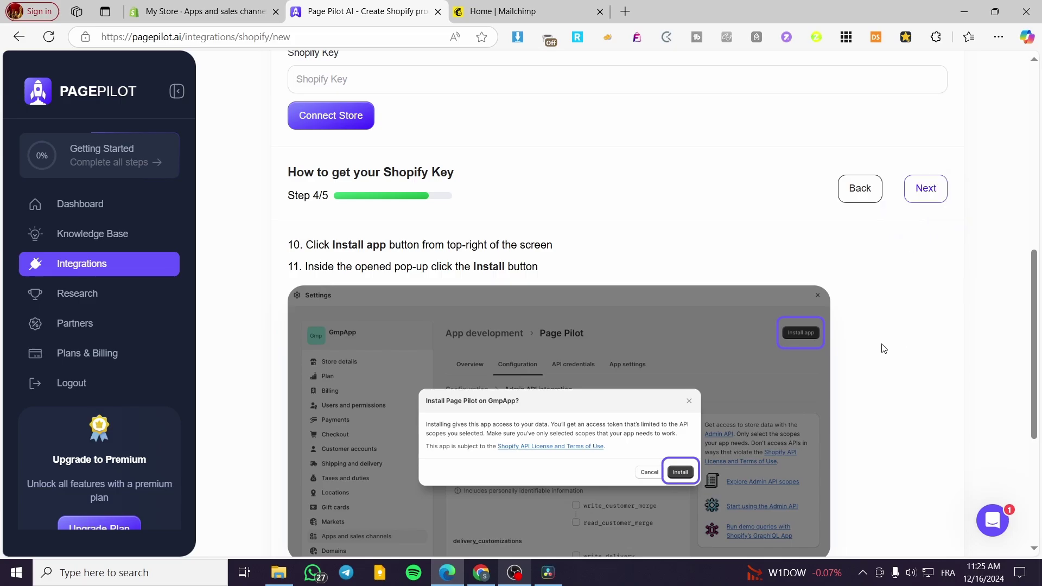
{"action": "scroll", "coordinate": [882, 331], "scroll_direction": "down", "scroll_amount": 1}
{"action": "left_click", "coordinate": [200, 9]}
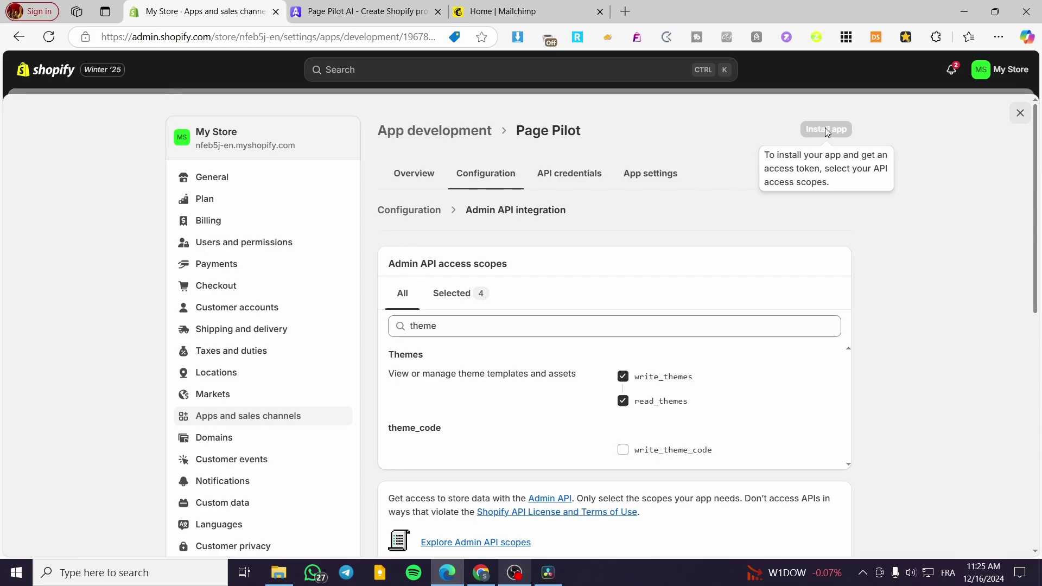
{"action": "scroll", "coordinate": [521, 364], "scroll_direction": "down", "scroll_amount": 3}
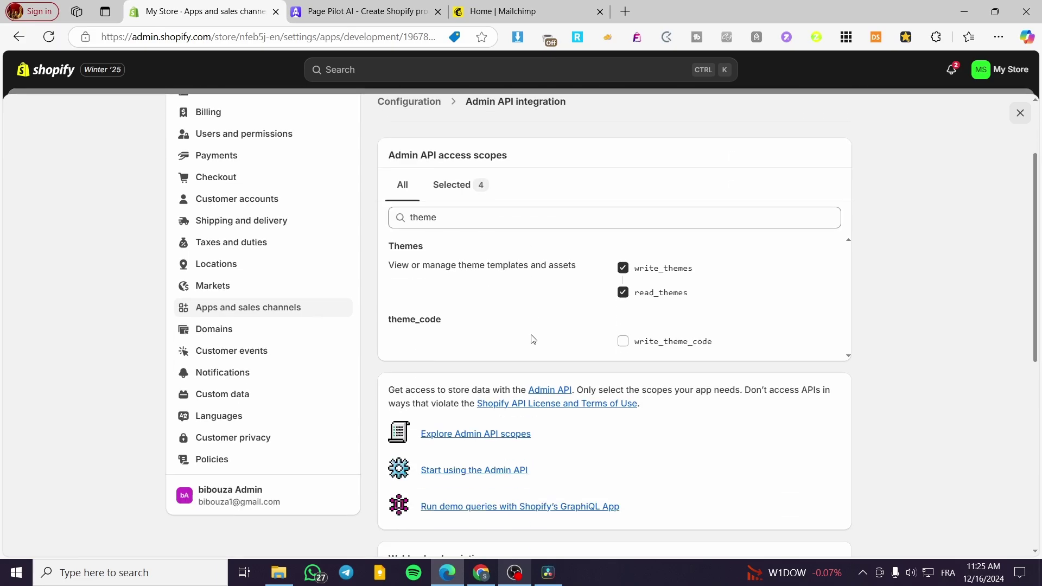
{"action": "scroll", "coordinate": [647, 339], "scroll_direction": "up", "scroll_amount": 3}
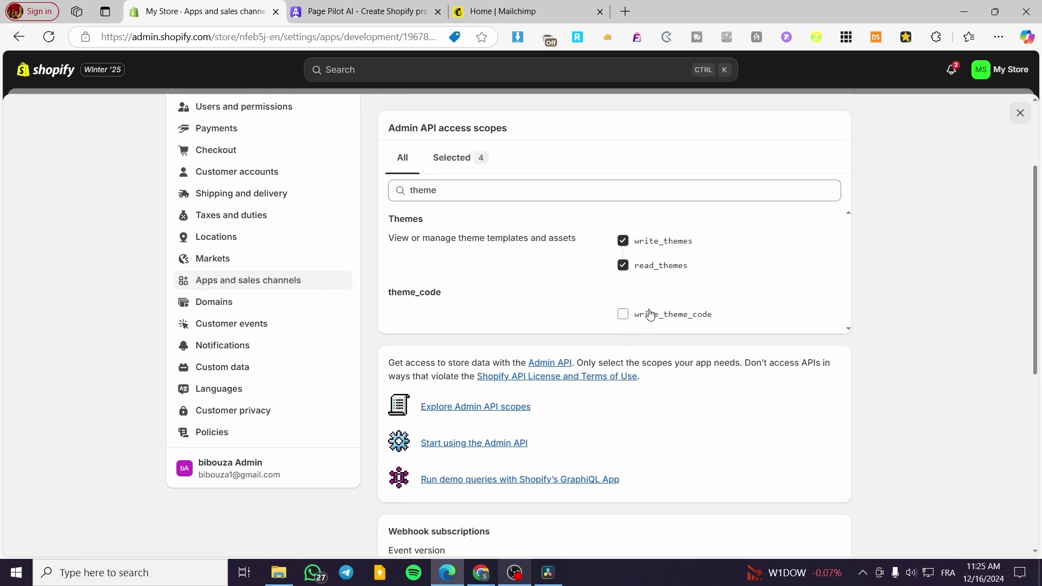
{"action": "left_click", "coordinate": [430, 293]}
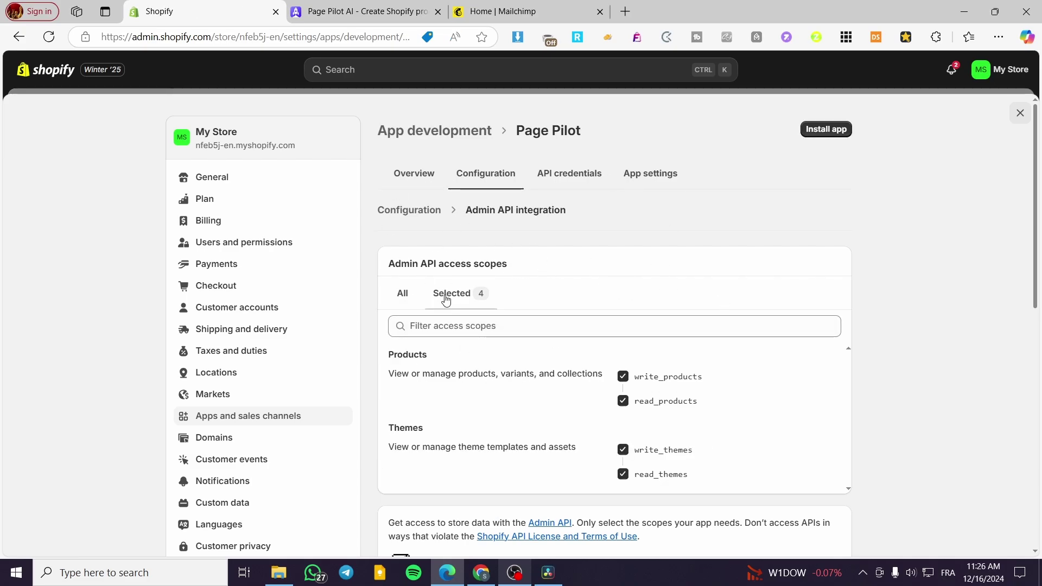
Recheck the required scopes in PagePilot's instructions and install the Page Pilot app on My Store.
{"action": "left_click", "coordinate": [373, 12]}
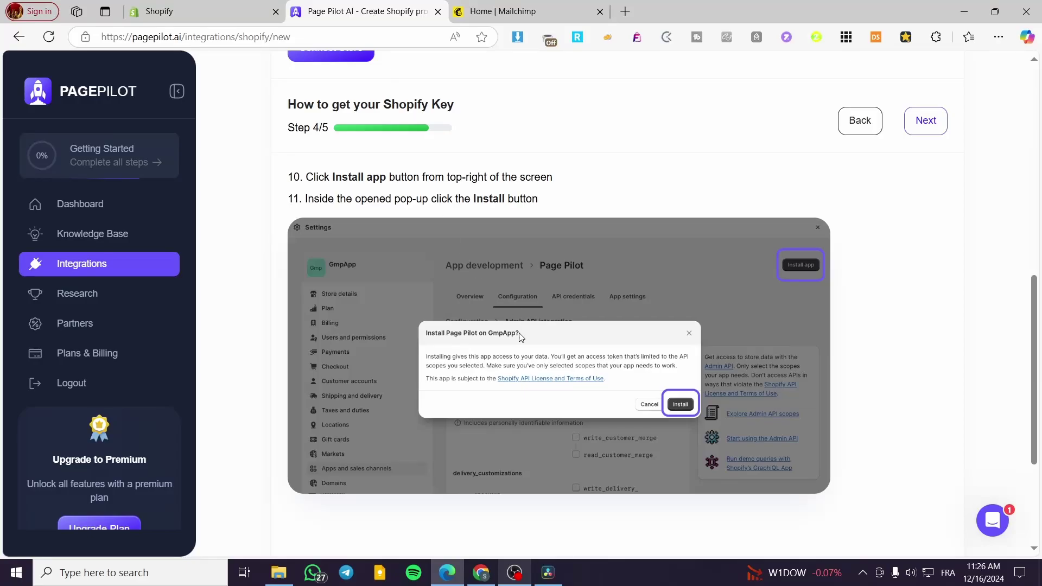
{"action": "left_click", "coordinate": [852, 121]}
{"action": "scroll", "coordinate": [569, 419], "scroll_direction": "down", "scroll_amount": 1}
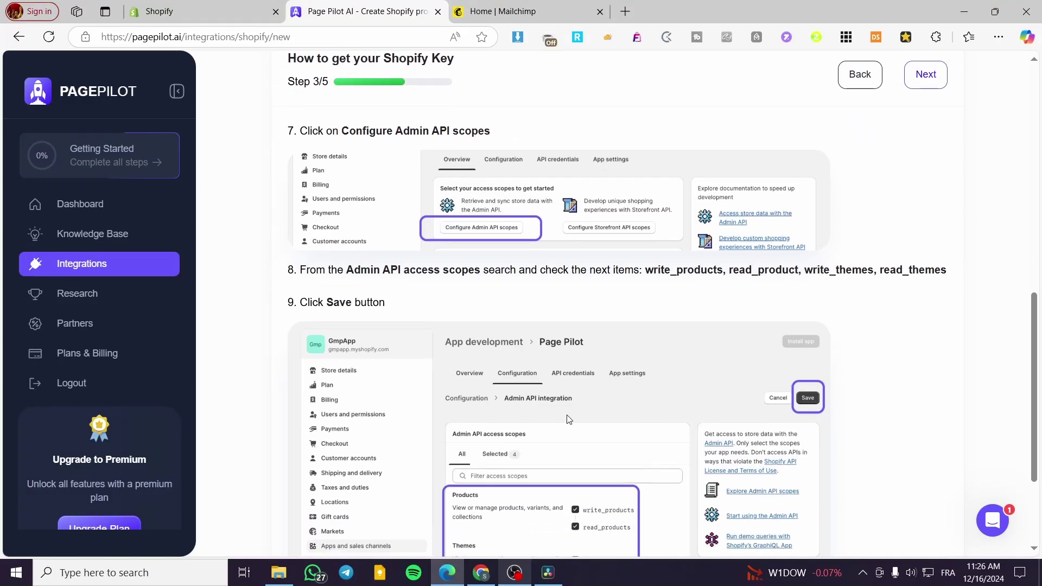
{"action": "scroll", "coordinate": [569, 418], "scroll_direction": "down", "scroll_amount": 2}
{"action": "left_click", "coordinate": [217, 11]}
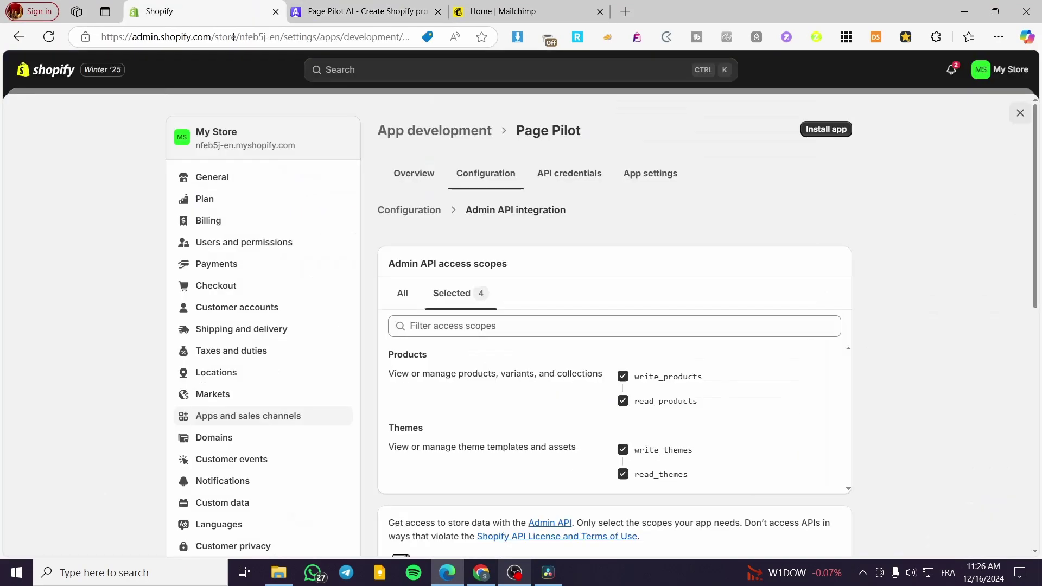
{"action": "left_click", "coordinate": [839, 132]}
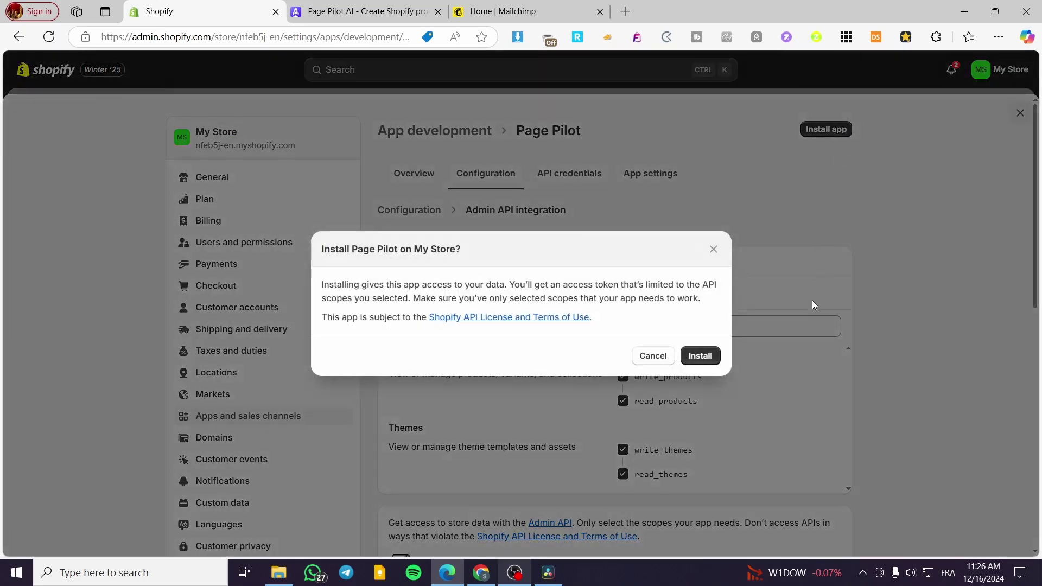
{"action": "left_click", "coordinate": [701, 359]}
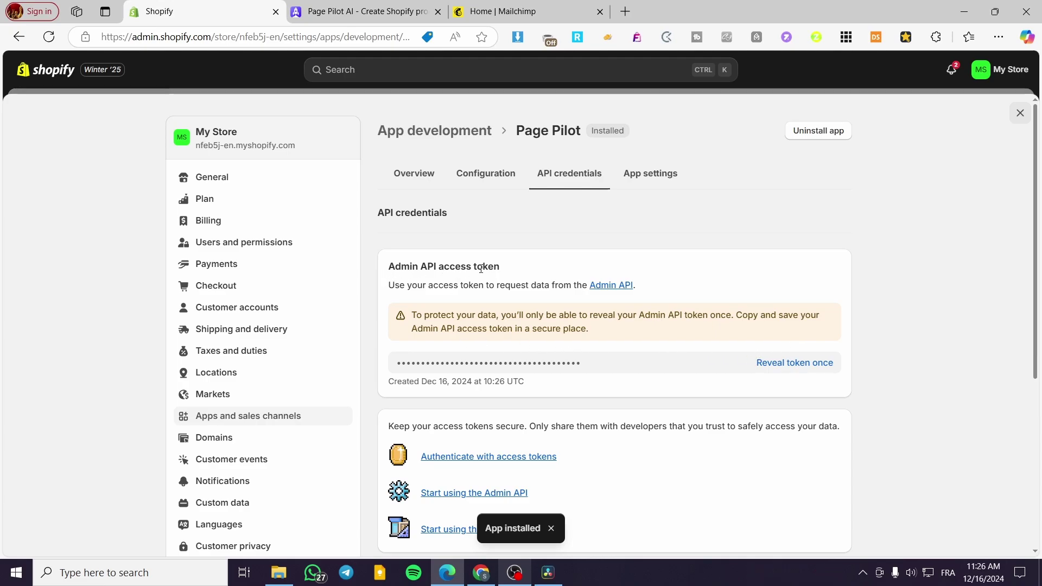
Reveal the Page Pilot app's Admin API access token in Shopify, enter it as PagePilot's Shopify Key and connect the store.
{"action": "scroll", "coordinate": [481, 268], "scroll_direction": "down", "scroll_amount": 4}
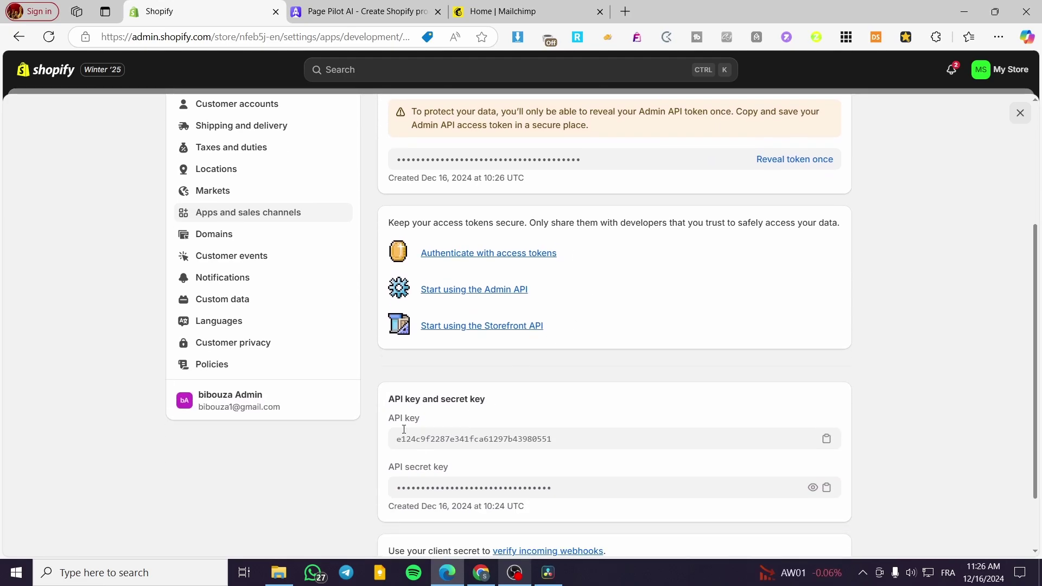
{"action": "left_click", "coordinate": [321, 11]}
{"action": "scroll", "coordinate": [564, 355], "scroll_direction": "up", "scroll_amount": 5}
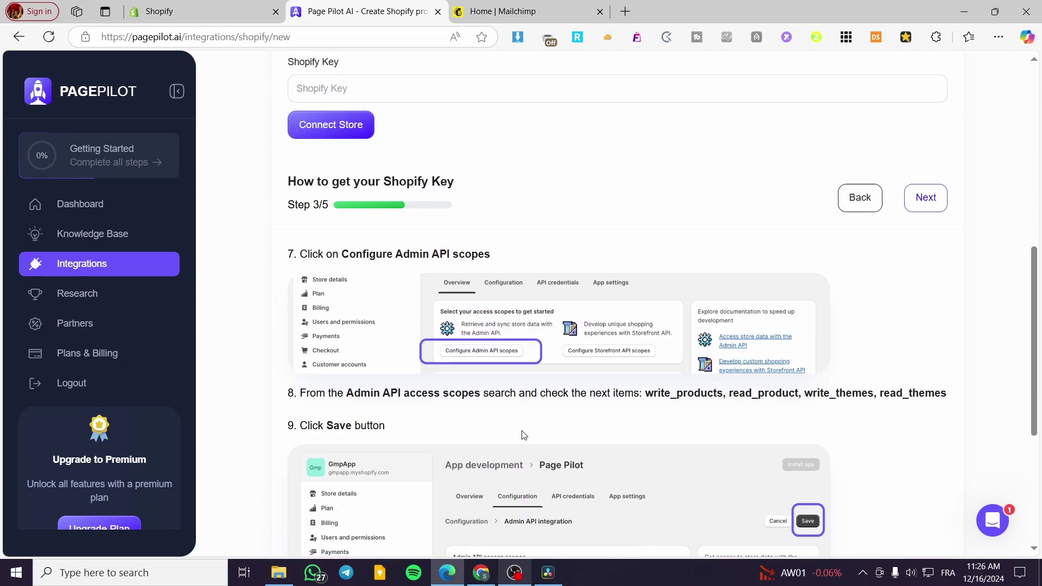
{"action": "scroll", "coordinate": [528, 431], "scroll_direction": "up", "scroll_amount": 1}
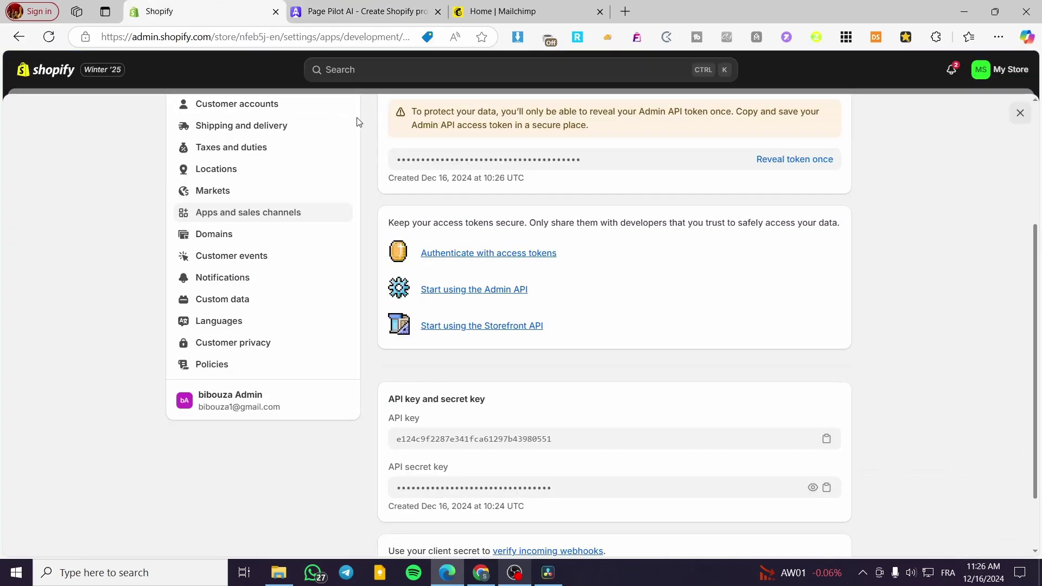
{"action": "left_click", "coordinate": [220, 10]}
{"action": "scroll", "coordinate": [782, 348], "scroll_direction": "down", "scroll_amount": 2}
{"action": "scroll", "coordinate": [775, 396], "scroll_direction": "up", "scroll_amount": 5}
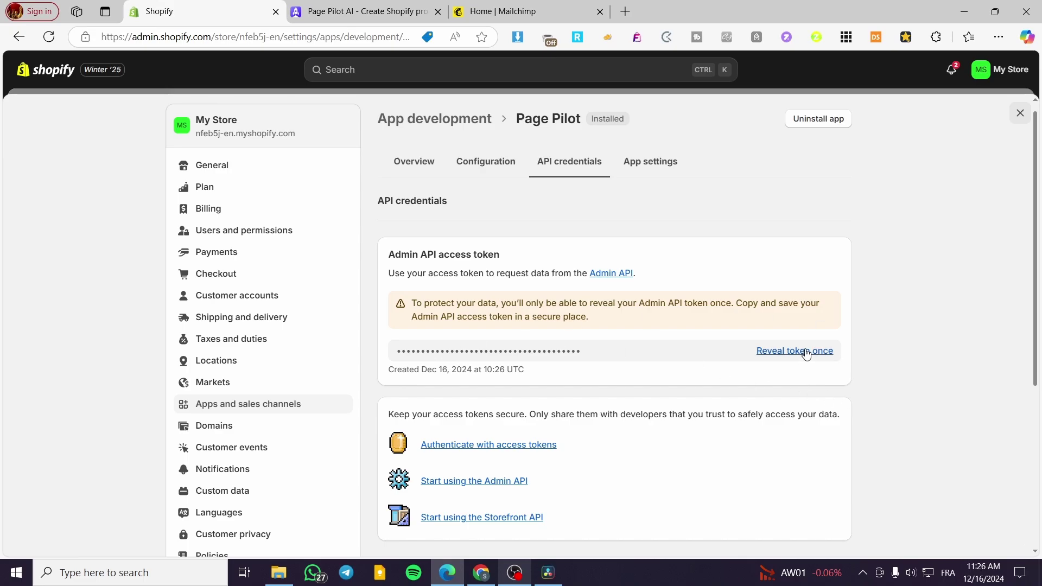
{"action": "left_click", "coordinate": [367, 11]}
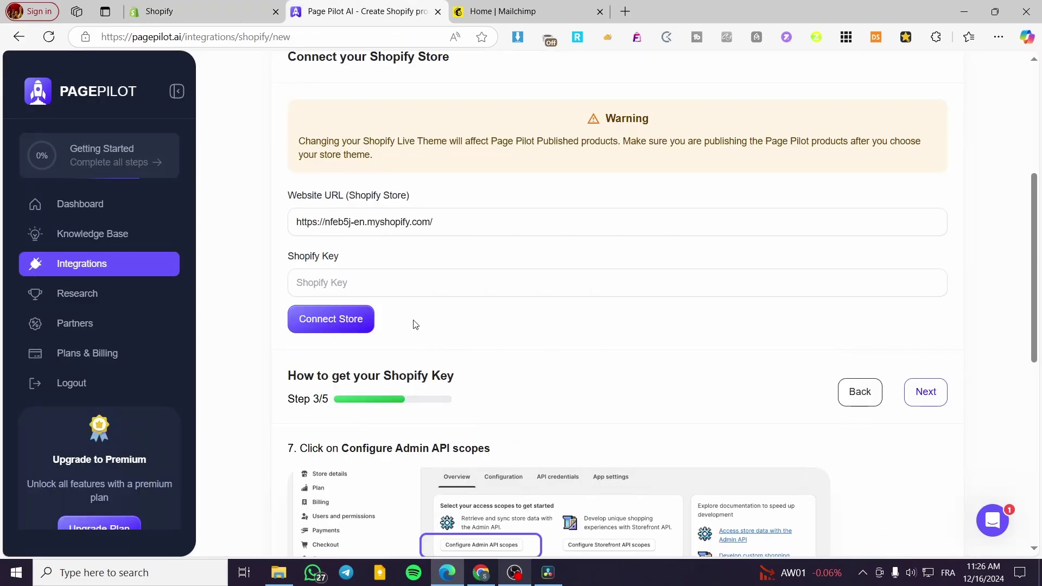
{"action": "scroll", "coordinate": [363, 289], "scroll_direction": "down", "scroll_amount": 4}
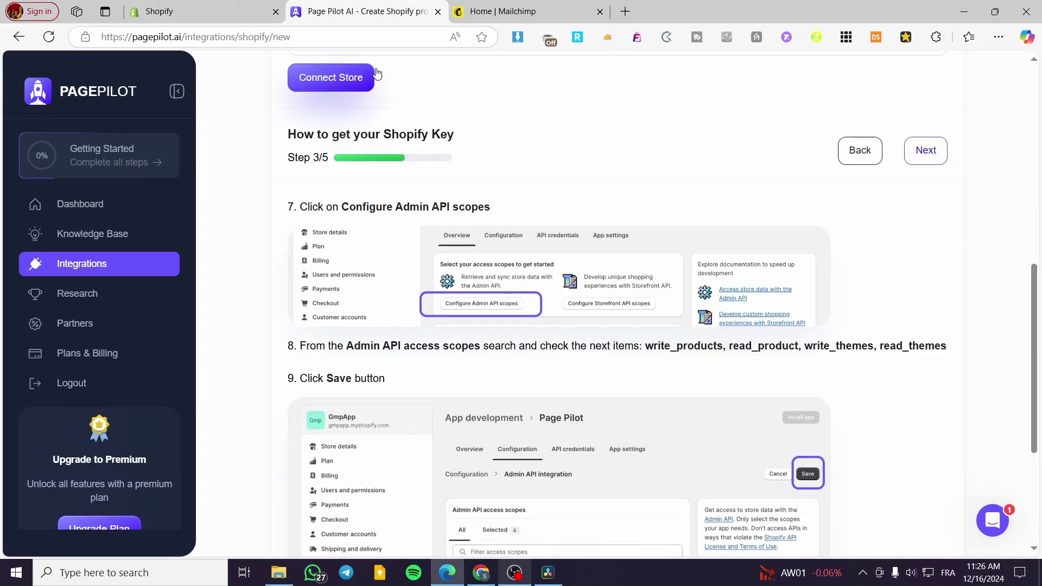
{"action": "left_click_drag", "start_coordinate": [1034, 341], "coordinate": [1034, 338]}
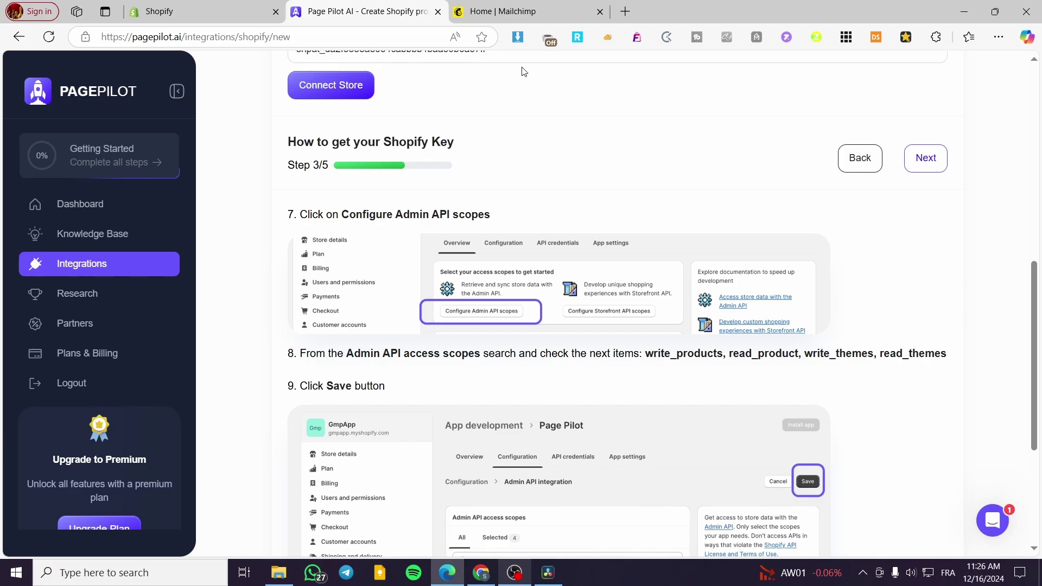
{"action": "left_click", "coordinate": [336, 95]}
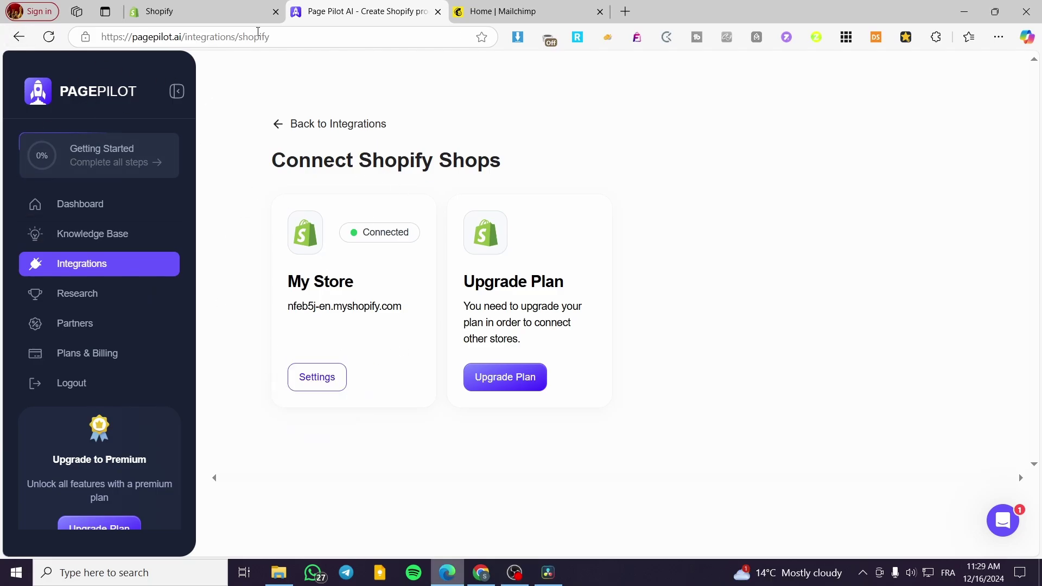
Return to the Shopify admin's home page and switch back to PagePilot's list of connected Shopify shops.
{"action": "left_click", "coordinate": [239, 10]}
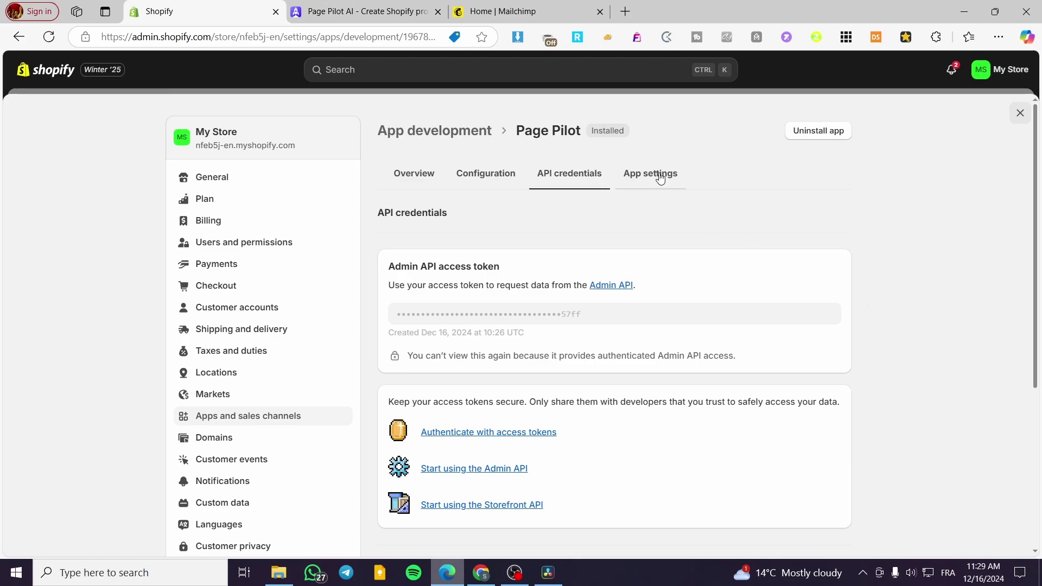
{"action": "left_click", "coordinate": [43, 41]}
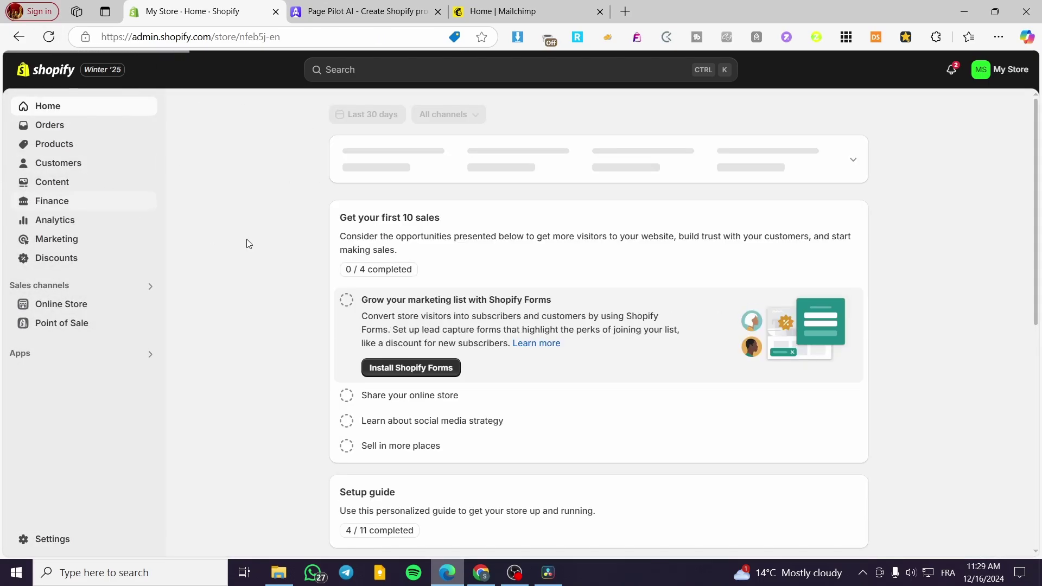
{"action": "left_click", "coordinate": [370, 6]}
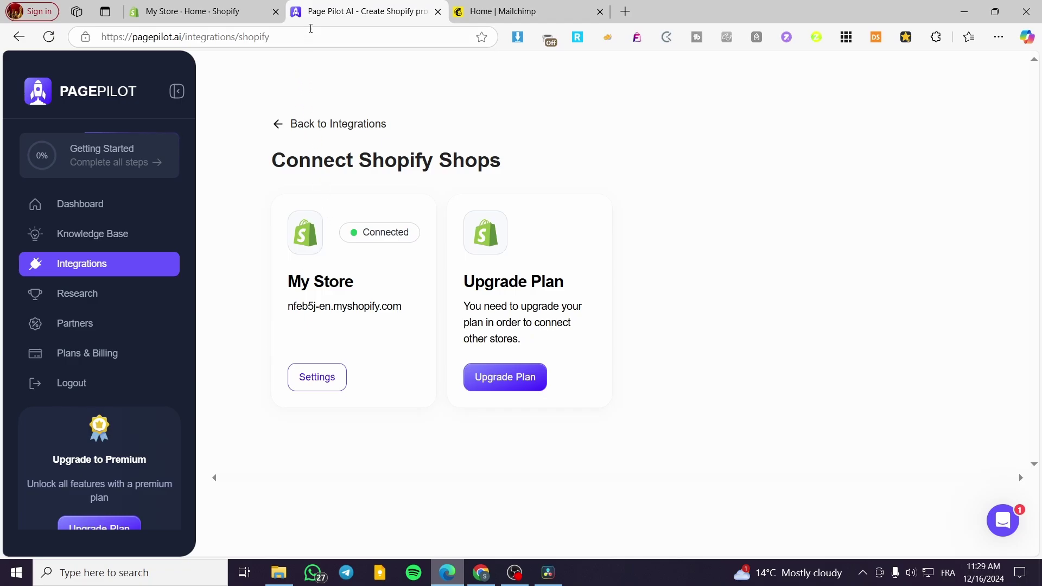
Open PagePilot's dashboard and review the generated products, remaining credits, Shopify store allowance and product list.
{"action": "left_click", "coordinate": [78, 217]}
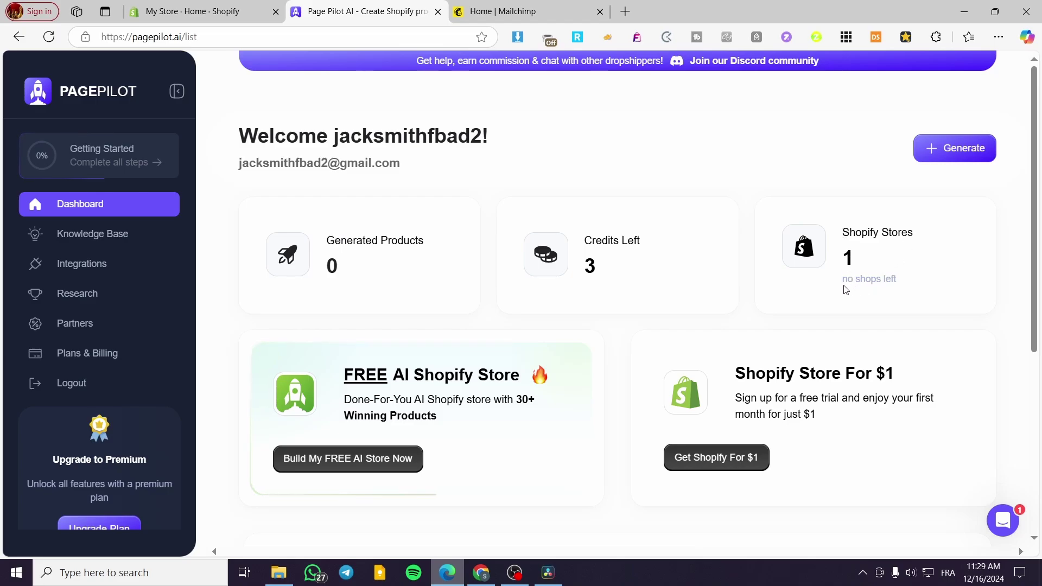
{"action": "left_click_drag", "start_coordinate": [843, 286], "coordinate": [912, 289]}
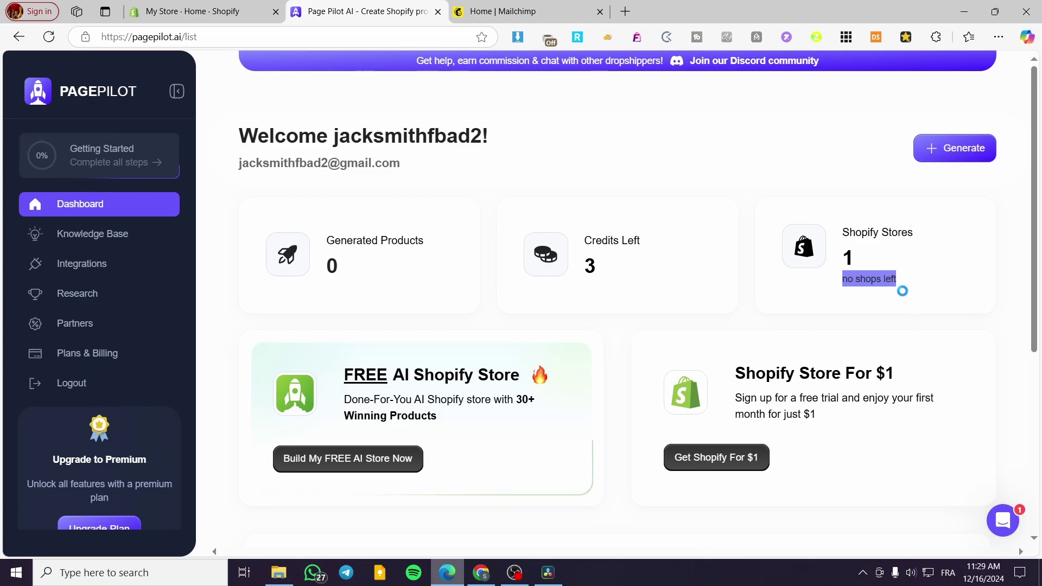
{"action": "left_click", "coordinate": [868, 285]}
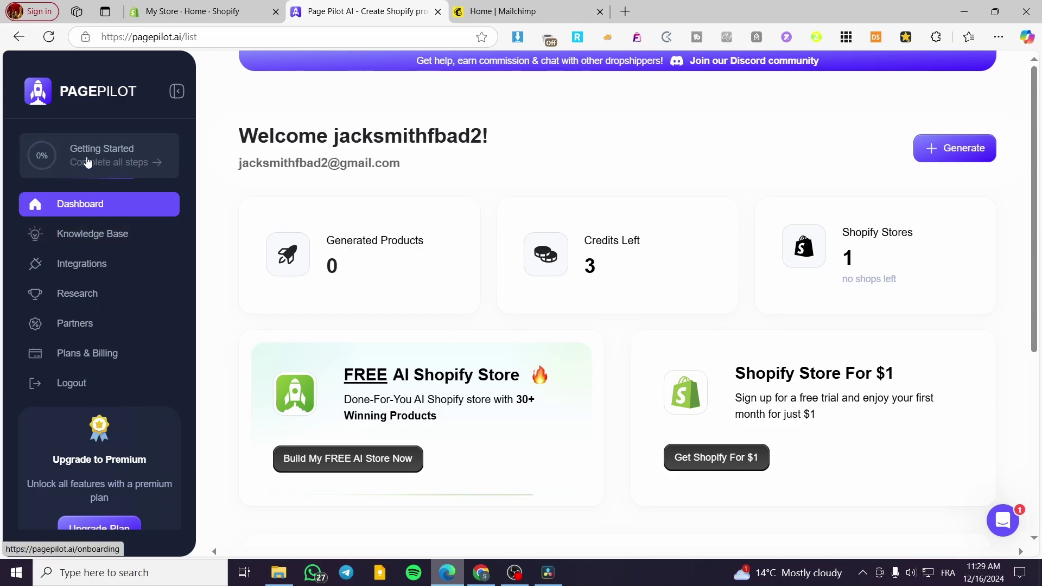
{"action": "scroll", "coordinate": [28, 177], "scroll_direction": "down", "scroll_amount": 5}
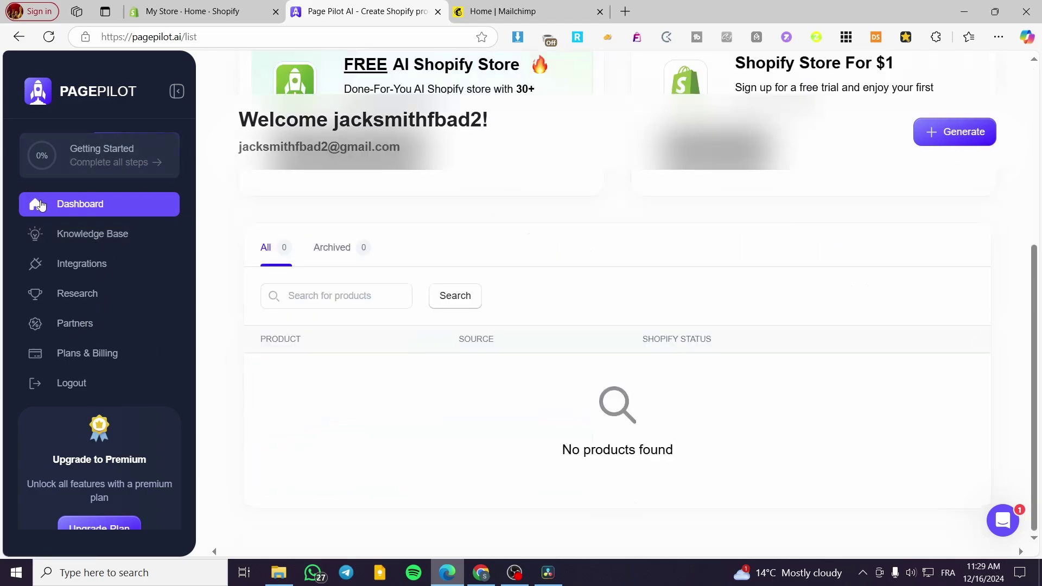
Open the Knowledge Base and review its onboarding, documentation, Discord community and frequently asked questions sections.
{"action": "left_click", "coordinate": [111, 238]}
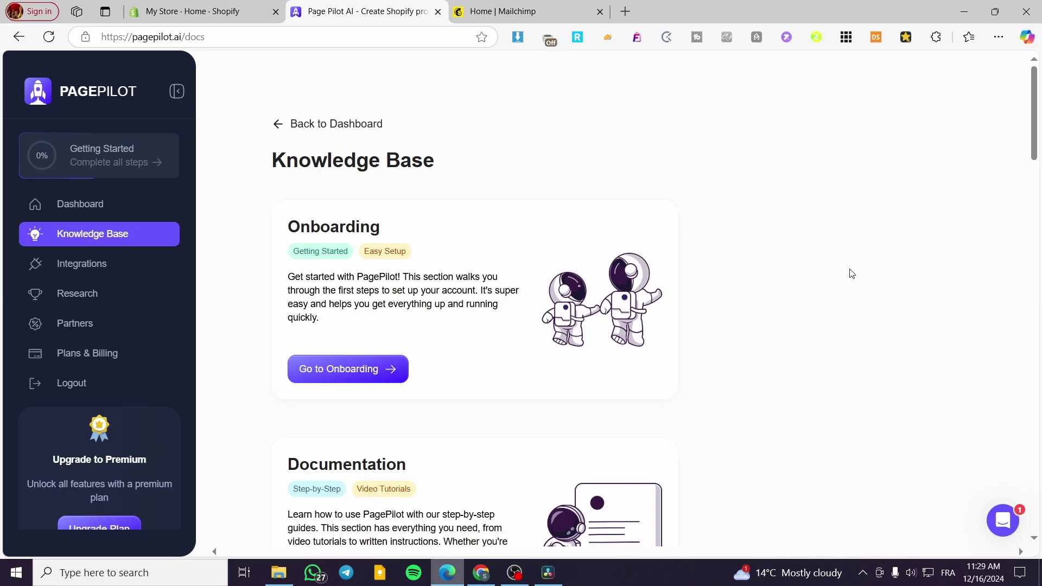
{"action": "scroll", "coordinate": [845, 275], "scroll_direction": "down", "scroll_amount": 1}
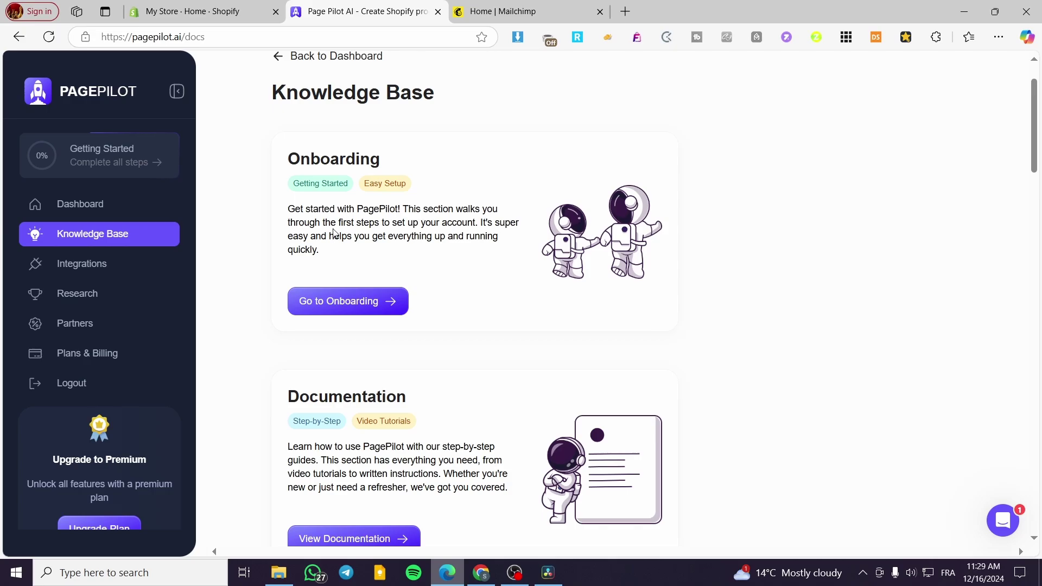
{"action": "scroll", "coordinate": [477, 265], "scroll_direction": "down", "scroll_amount": 2}
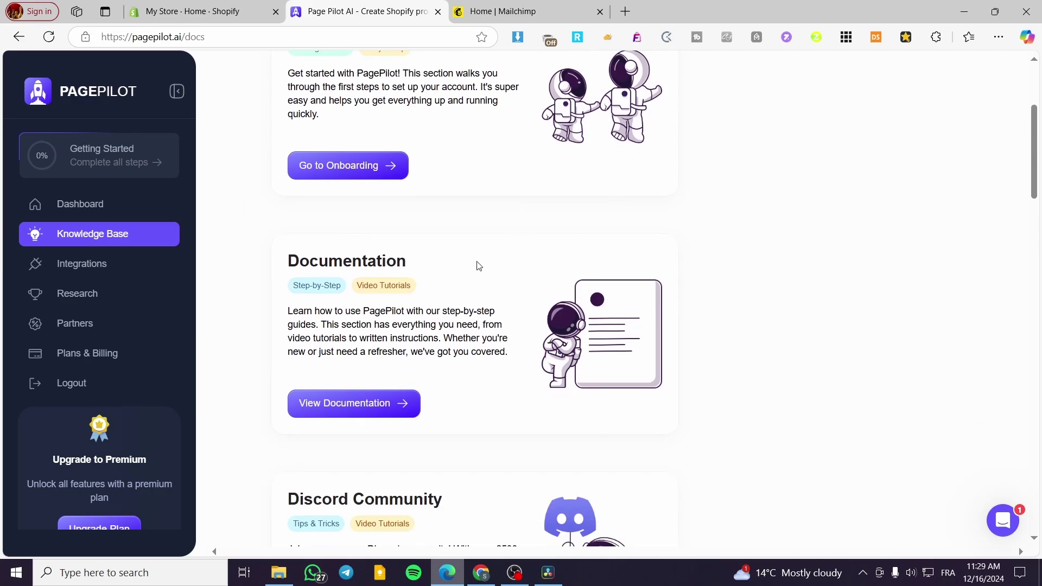
{"action": "scroll", "coordinate": [560, 305], "scroll_direction": "down", "scroll_amount": 3}
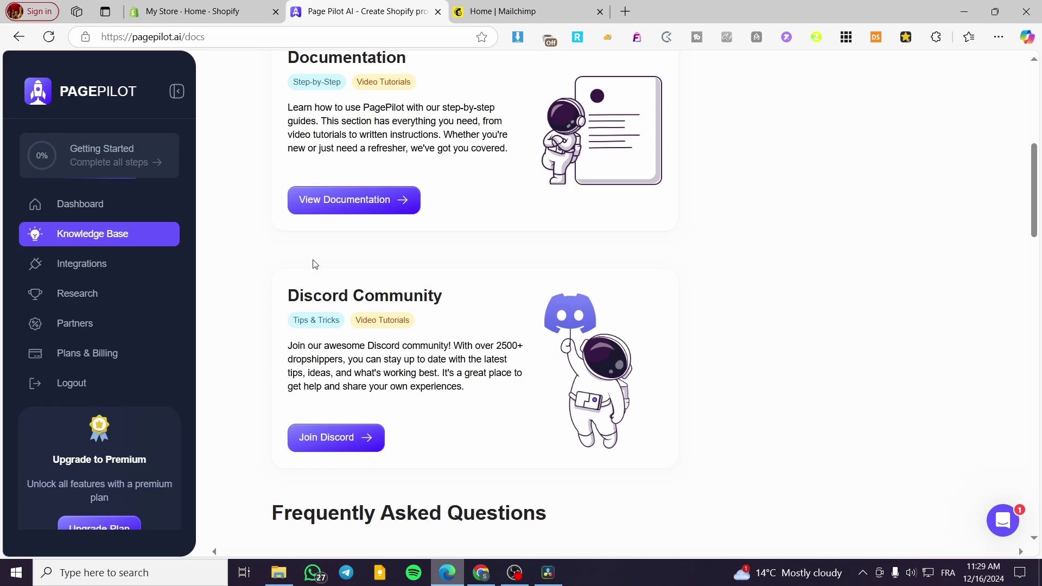
{"action": "scroll", "coordinate": [523, 365], "scroll_direction": "down", "scroll_amount": 5}
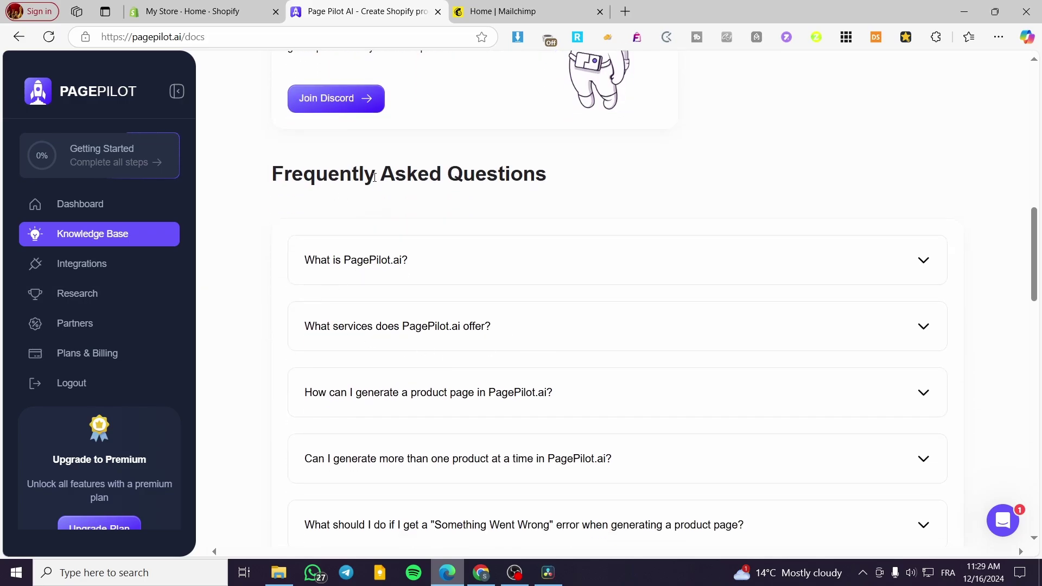
{"action": "scroll", "coordinate": [538, 195], "scroll_direction": "down", "scroll_amount": 4}
{"action": "scroll", "coordinate": [251, 230], "scroll_direction": "up", "scroll_amount": 3}
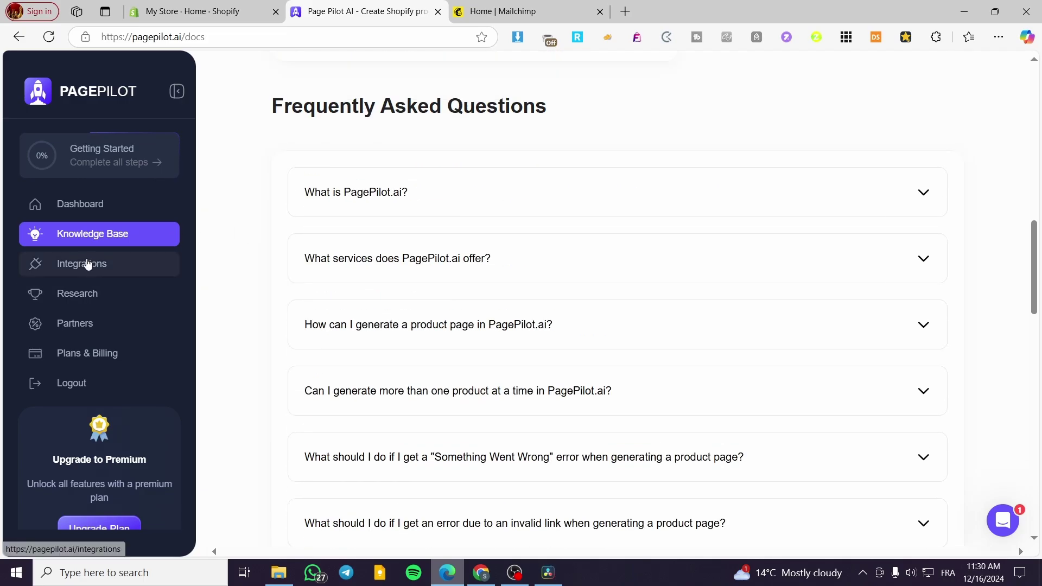
Check the Shopify and AutoDS integrations, and browse the daily hot product recommendations in the product research section.
{"action": "left_click", "coordinate": [88, 265]}
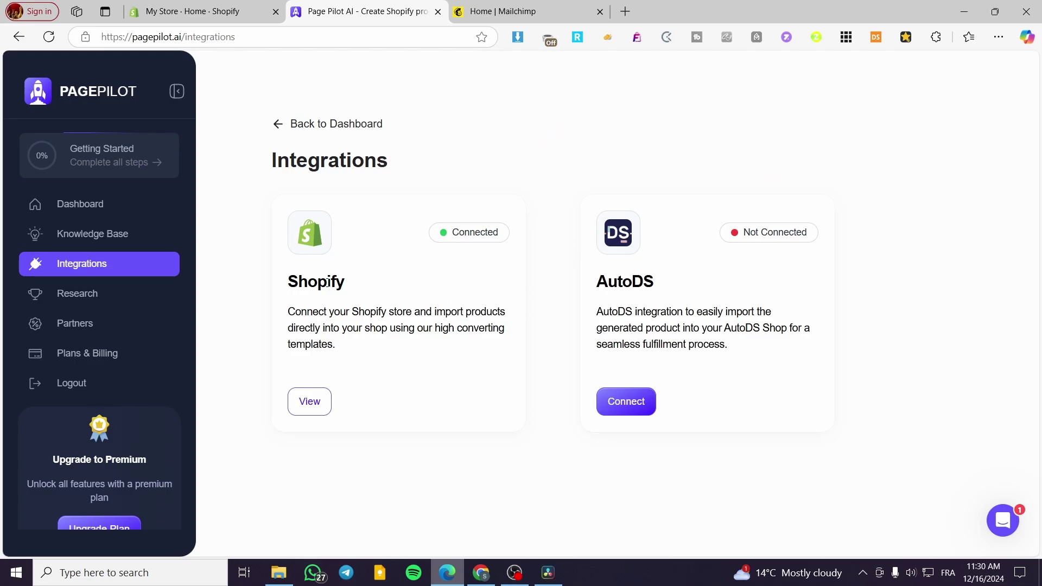
{"action": "left_click", "coordinate": [82, 300]}
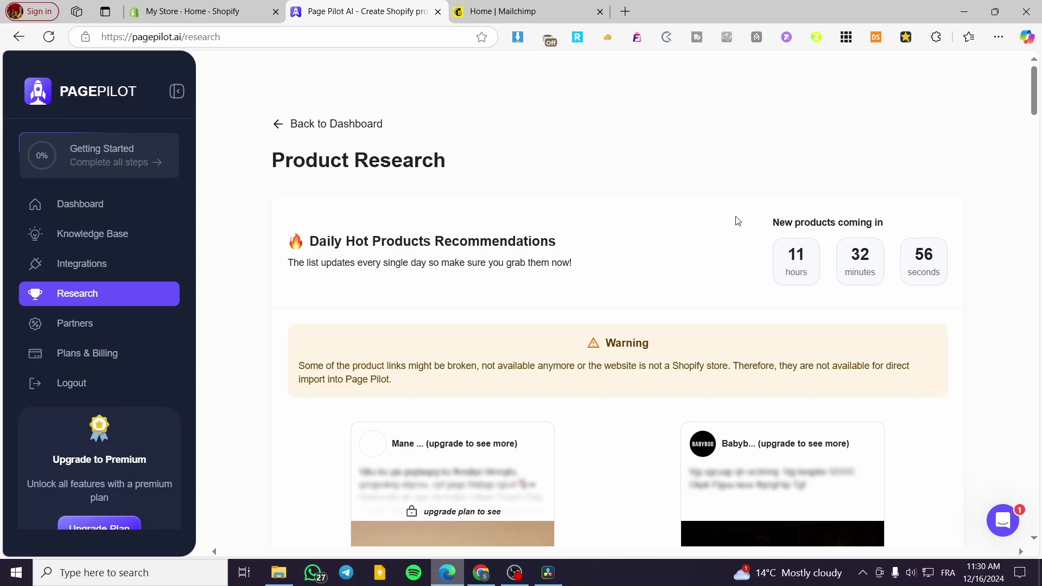
{"action": "scroll", "coordinate": [738, 217], "scroll_direction": "down", "scroll_amount": 6}
{"action": "scroll", "coordinate": [597, 224], "scroll_direction": "up", "scroll_amount": 4}
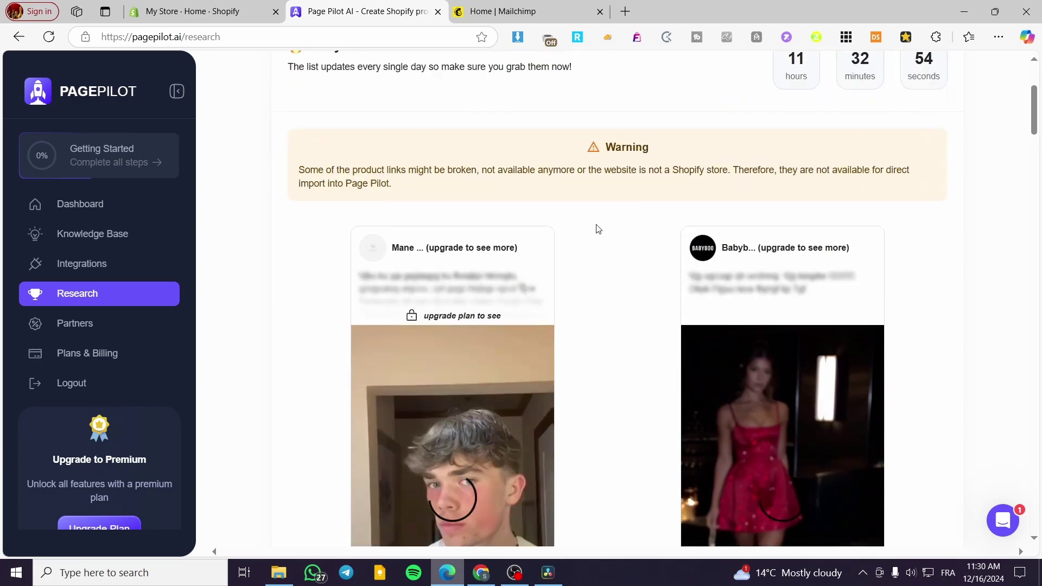
{"action": "scroll", "coordinate": [597, 224], "scroll_direction": "down", "scroll_amount": 6}
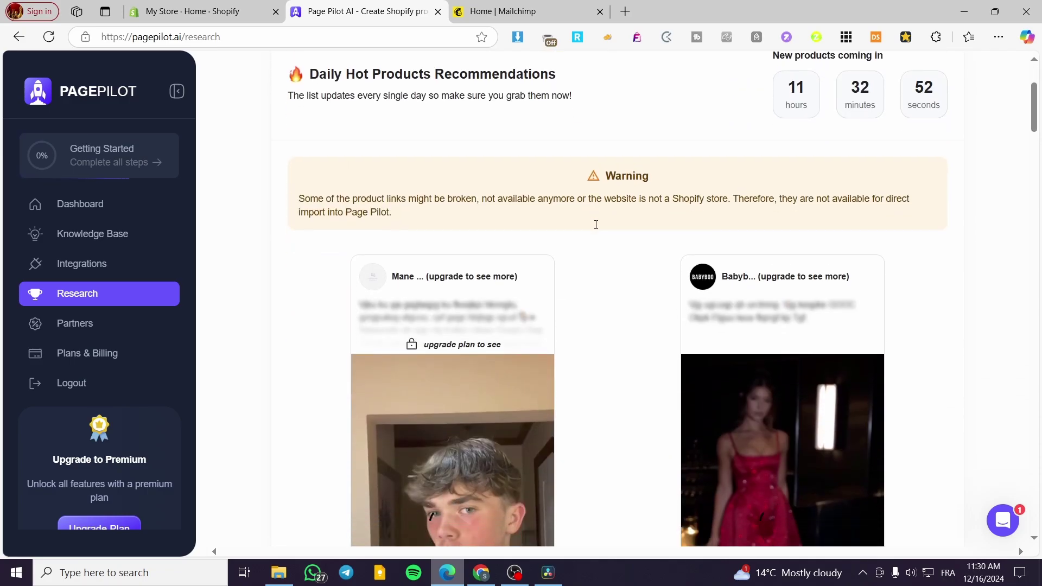
{"action": "scroll", "coordinate": [597, 229], "scroll_direction": "down", "scroll_amount": 5}
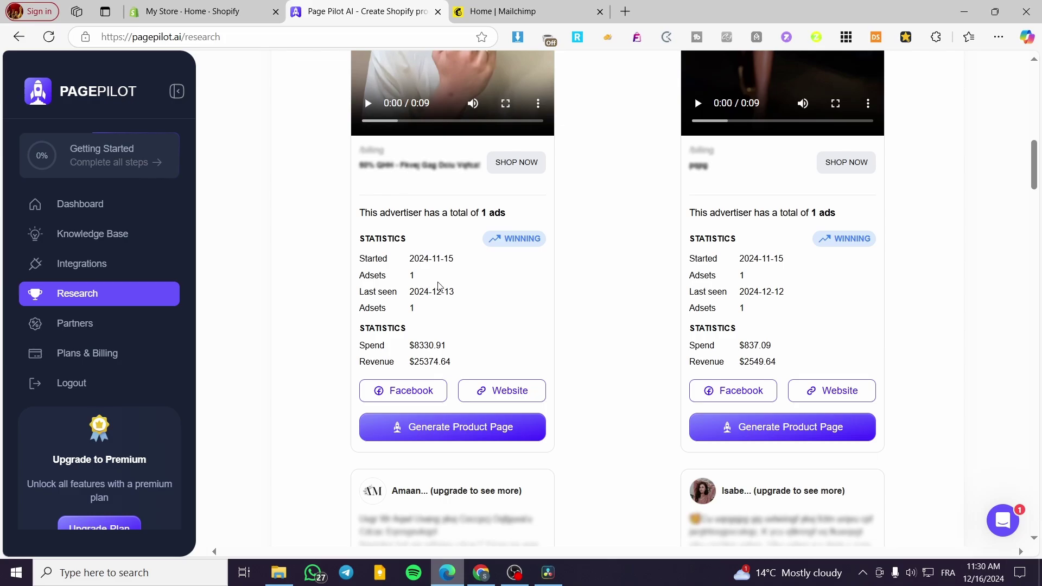
Play the first recommended product's ad video and pause it after a few seconds.
{"action": "scroll", "coordinate": [438, 286], "scroll_direction": "up", "scroll_amount": 3}
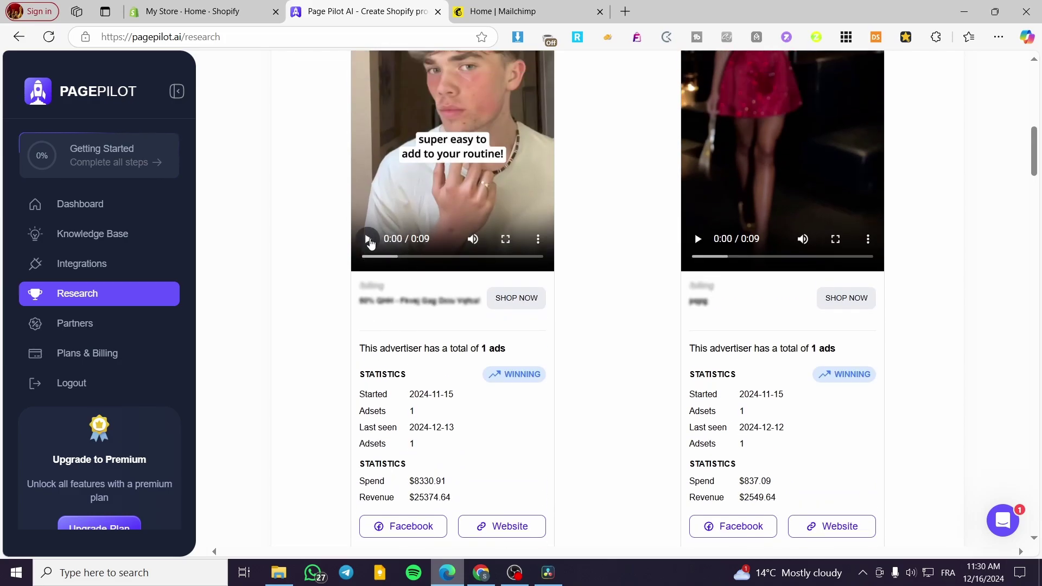
{"action": "scroll", "coordinate": [379, 243], "scroll_direction": "up", "scroll_amount": 3}
{"action": "left_click", "coordinate": [369, 376]}
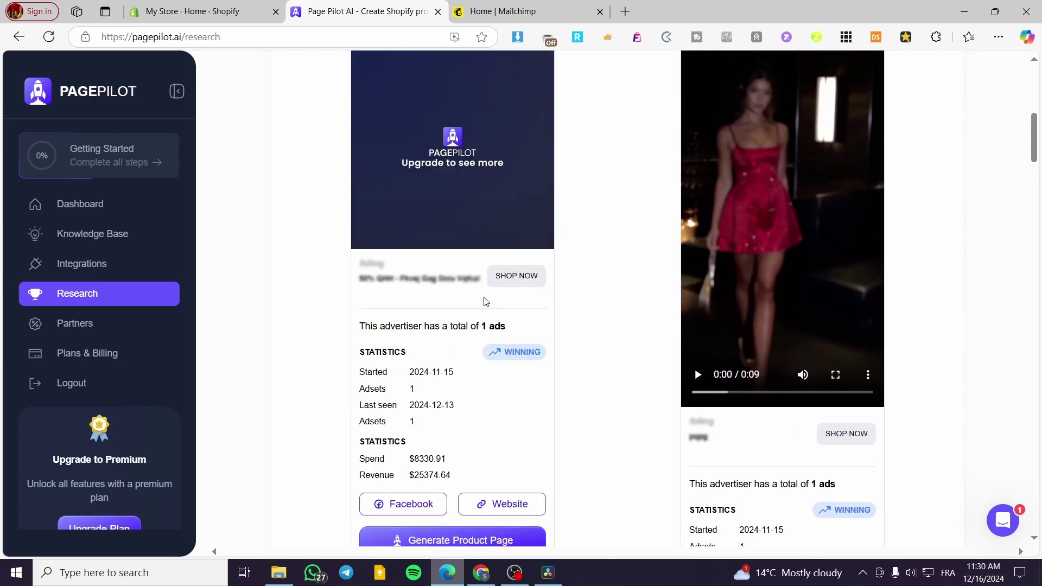
{"action": "scroll", "coordinate": [458, 312], "scroll_direction": "up", "scroll_amount": 3}
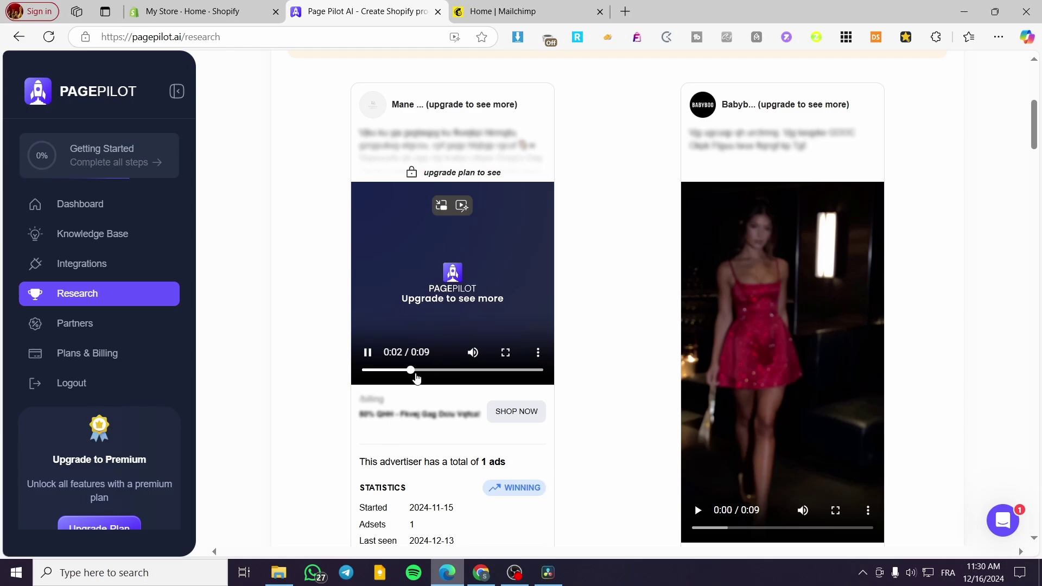
{"action": "left_click", "coordinate": [367, 373]}
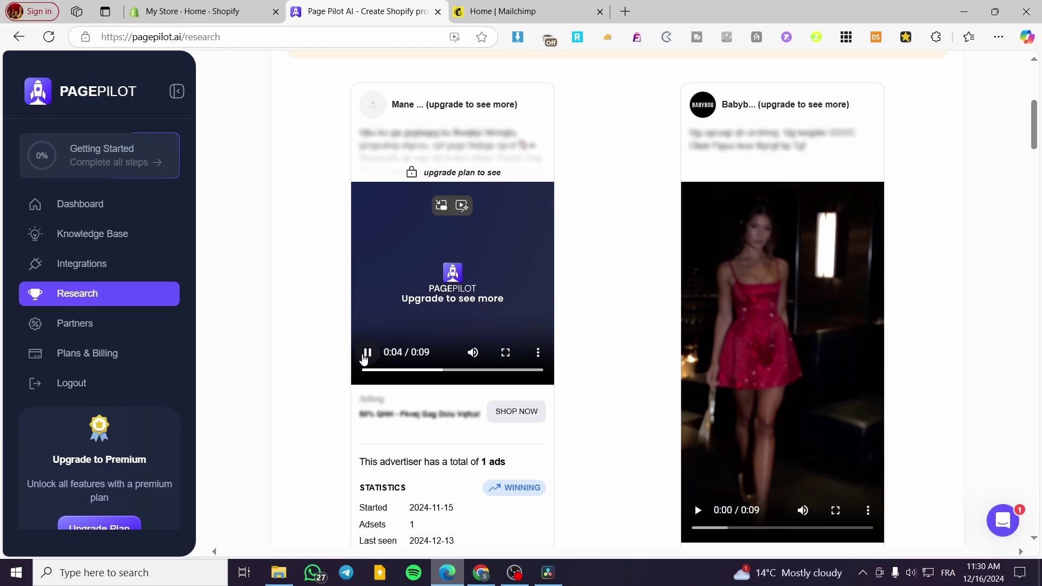
{"action": "scroll", "coordinate": [450, 337], "scroll_direction": "down", "scroll_amount": 3}
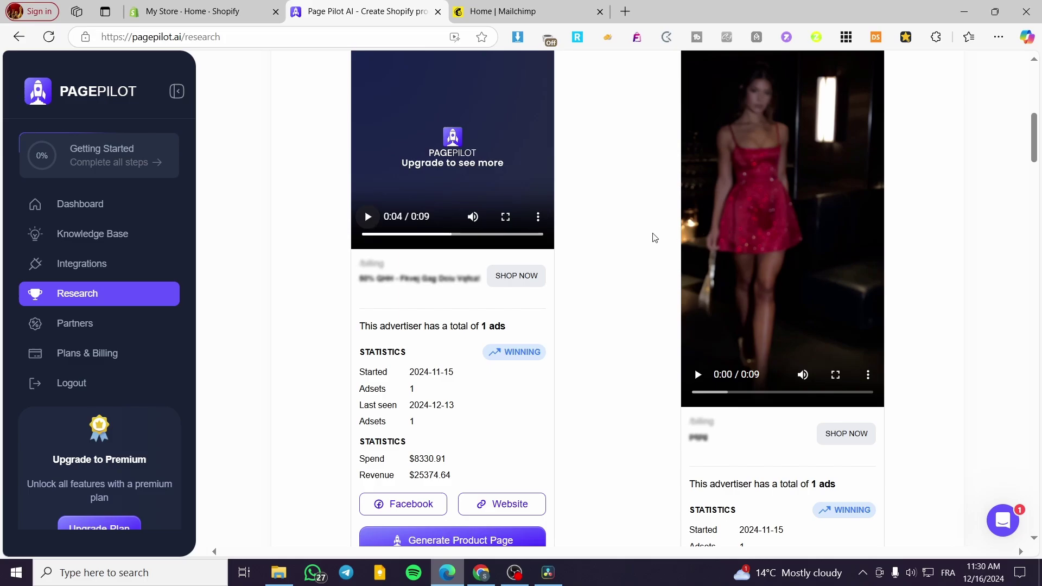
Review the first two products' ad statistics and try the first product's Facebook and website links, closing each opened tab.
{"action": "scroll", "coordinate": [504, 186], "scroll_direction": "up", "scroll_amount": 1}
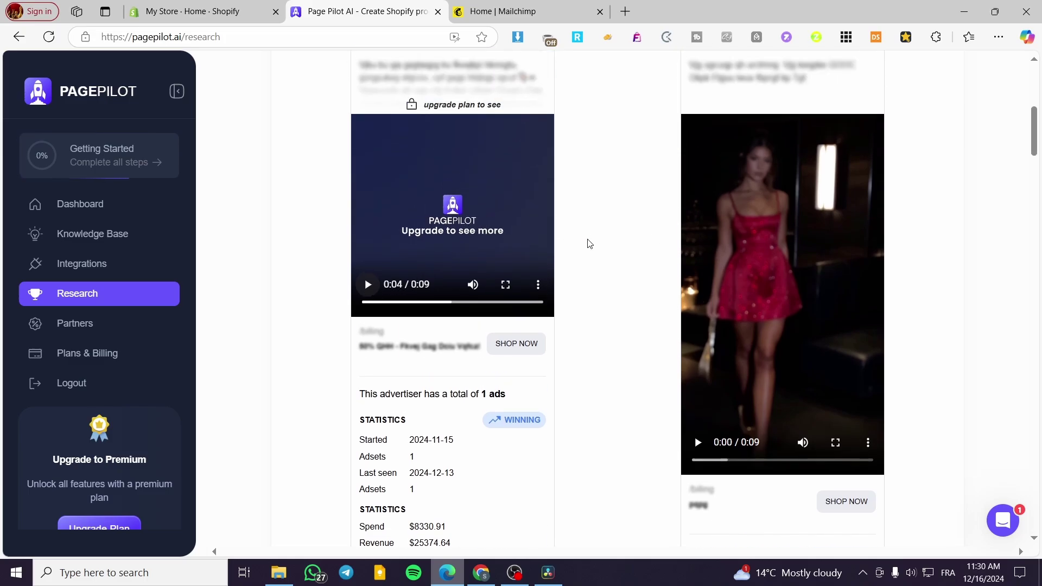
{"action": "scroll", "coordinate": [500, 270], "scroll_direction": "down", "scroll_amount": 2}
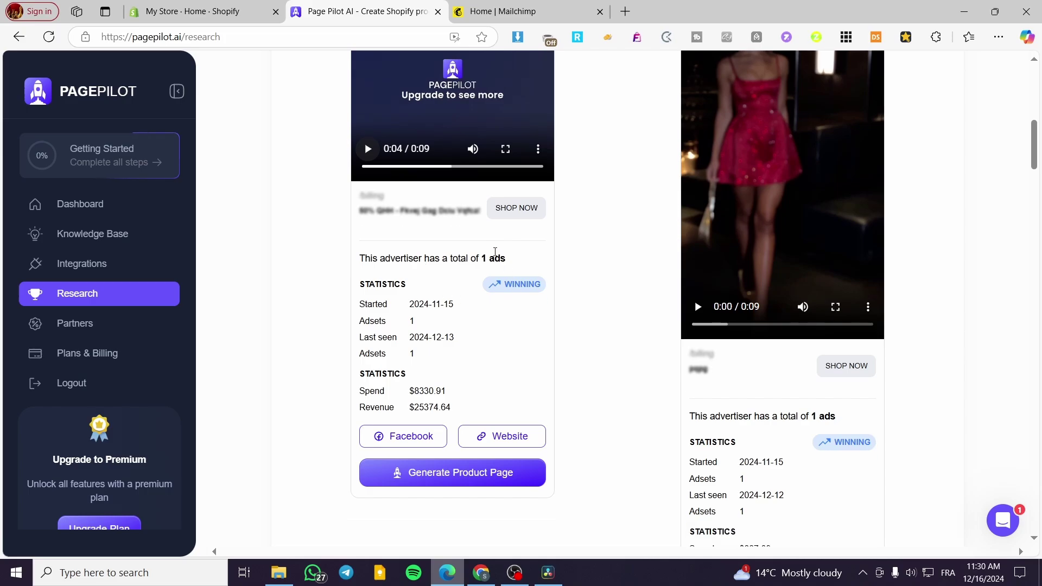
{"action": "scroll", "coordinate": [520, 284], "scroll_direction": "down", "scroll_amount": 2}
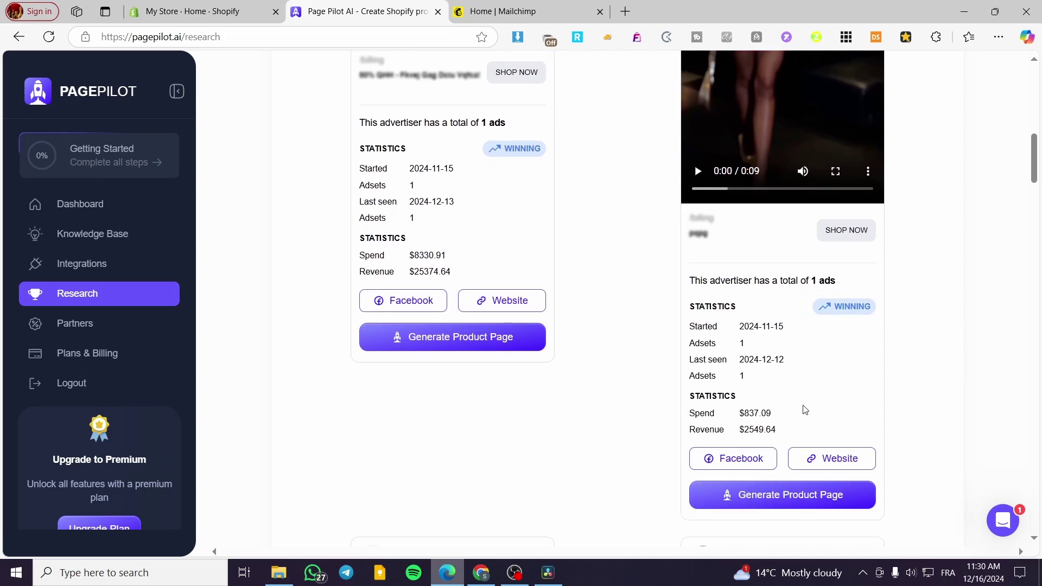
{"action": "left_click", "coordinate": [429, 305]}
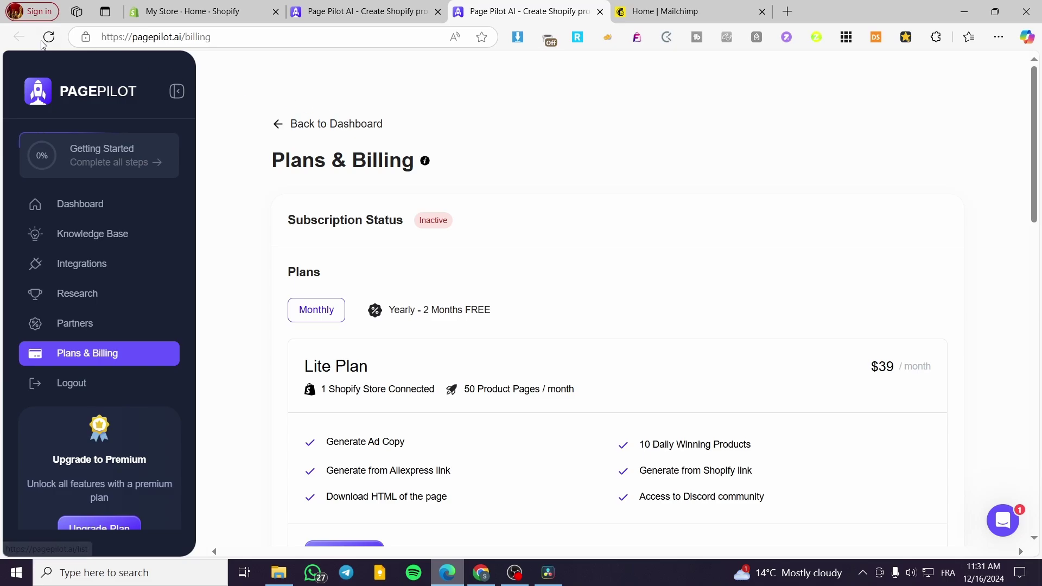
{"action": "left_click", "coordinate": [602, 12]}
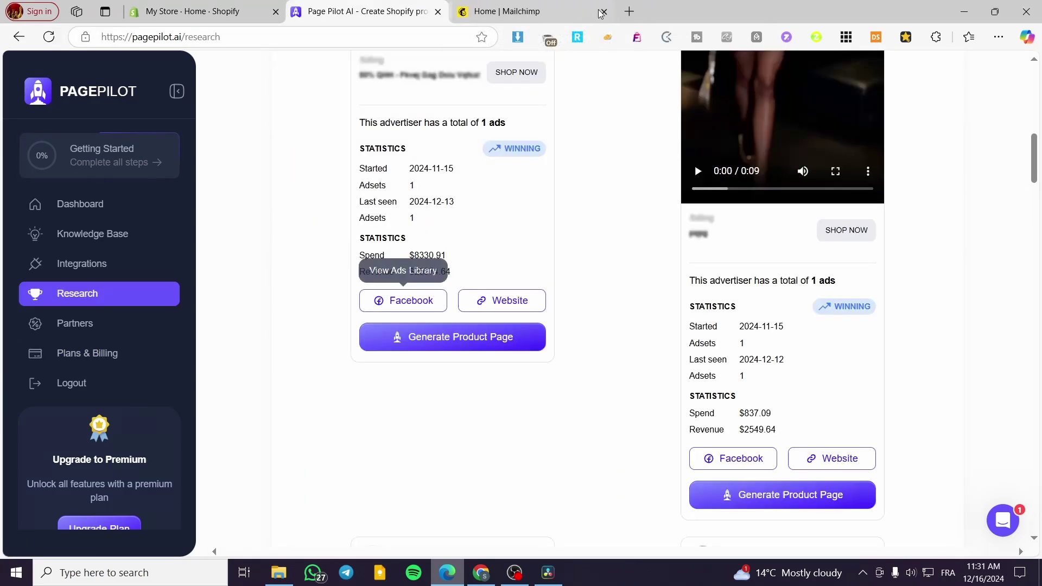
{"action": "left_click", "coordinate": [500, 305]}
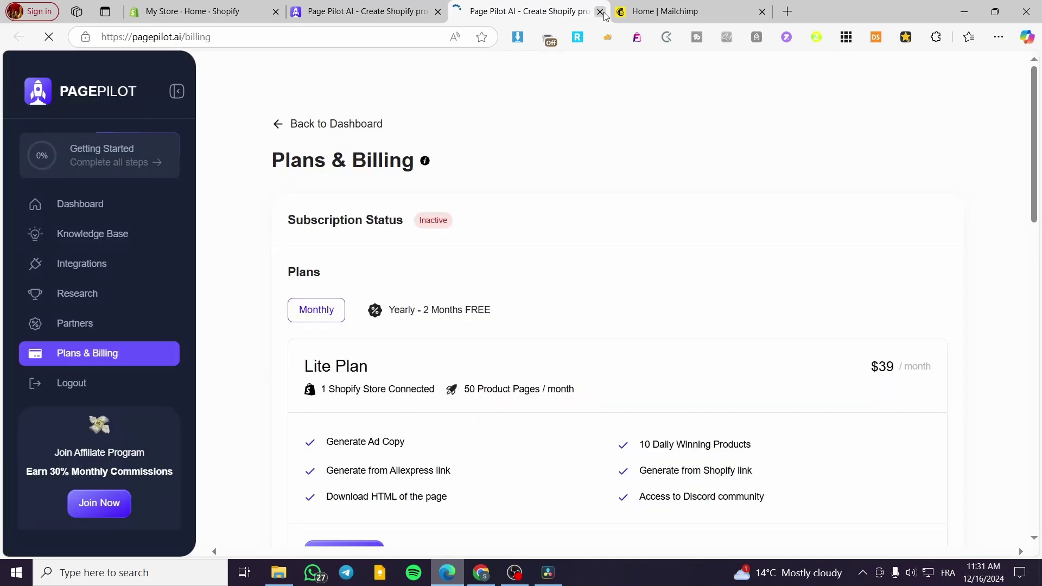
{"action": "left_click", "coordinate": [602, 11]}
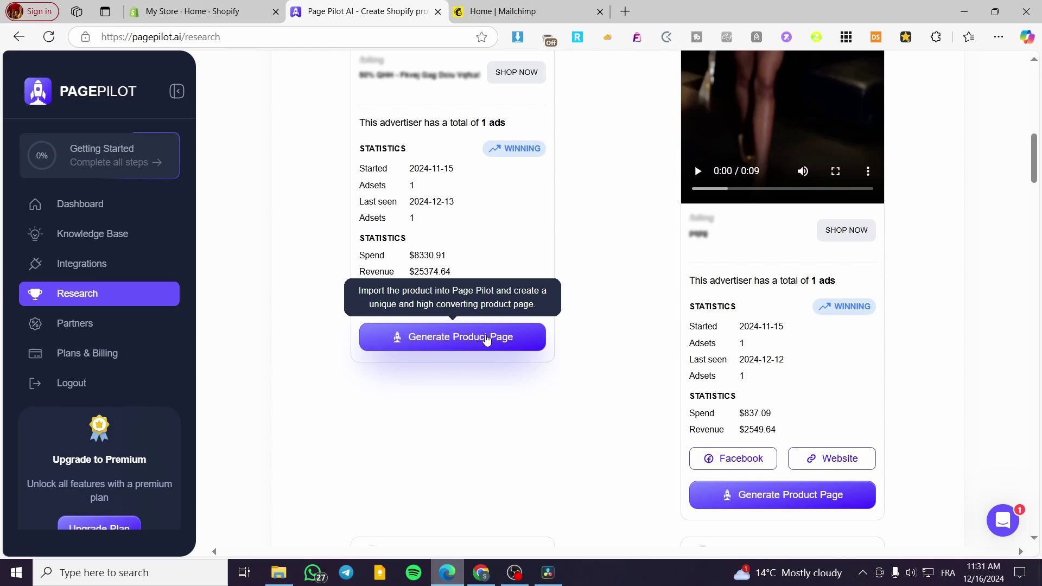
Return to the start of the Product Research page and look over the import warning and the first recommendations.
{"action": "scroll", "coordinate": [622, 340], "scroll_direction": "up", "scroll_amount": 10}
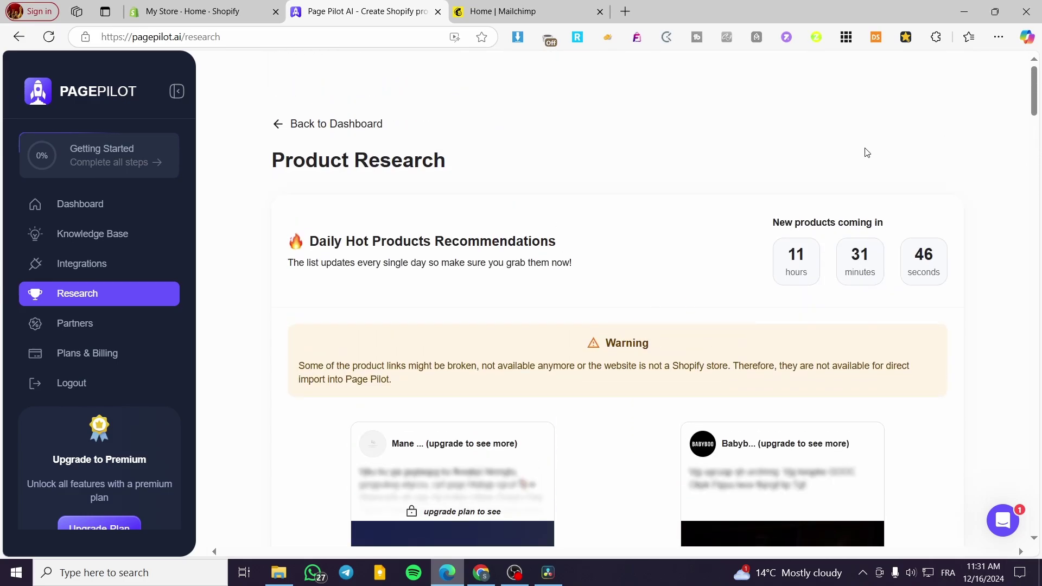
{"action": "scroll", "coordinate": [583, 204], "scroll_direction": "down", "scroll_amount": 3}
{"action": "scroll", "coordinate": [584, 206], "scroll_direction": "down", "scroll_amount": 1}
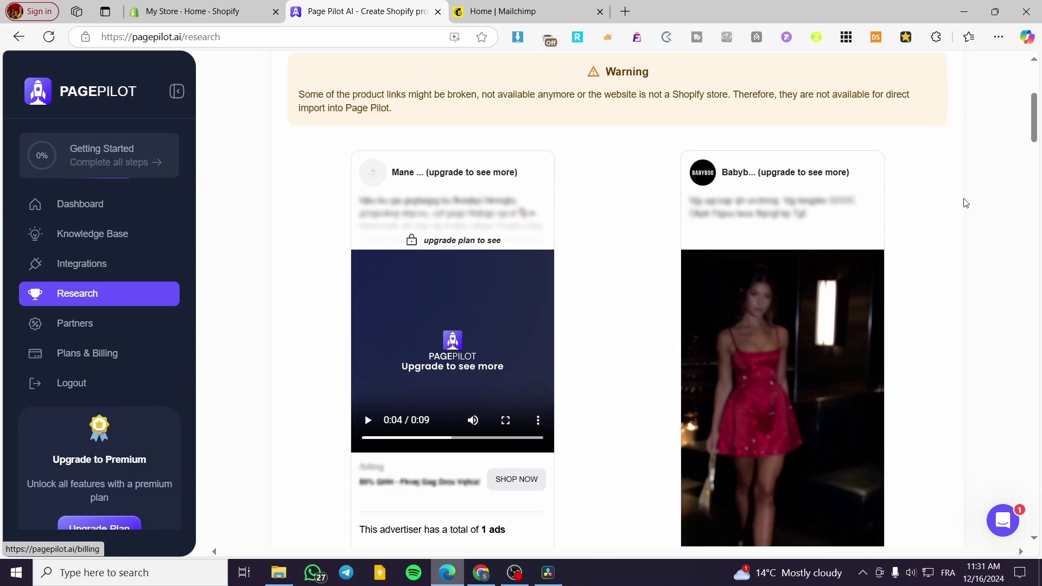
{"action": "scroll", "coordinate": [961, 203], "scroll_direction": "up", "scroll_amount": 4}
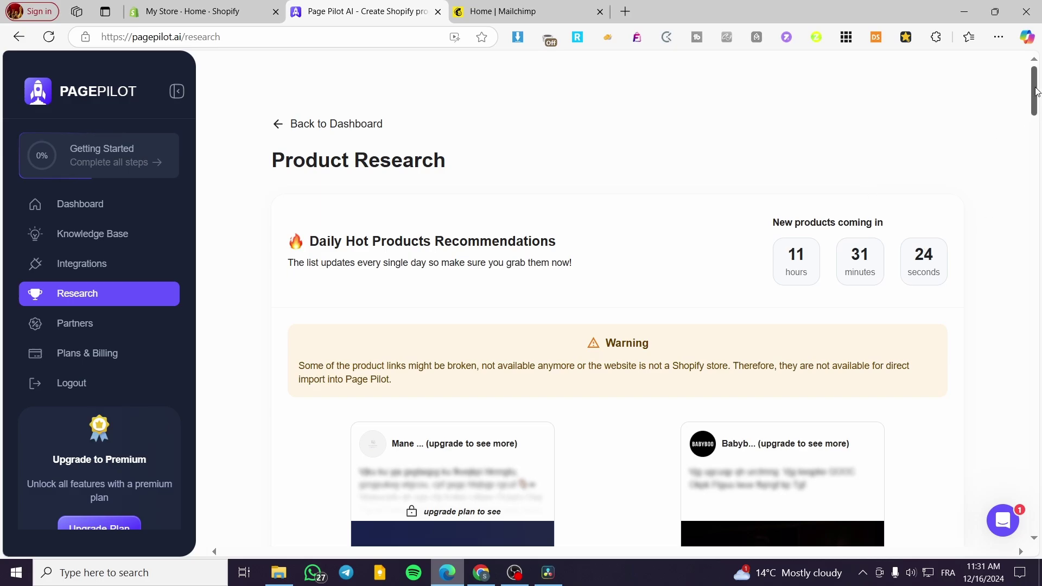
{"action": "left_click_drag", "start_coordinate": [1037, 91], "coordinate": [626, 160]}
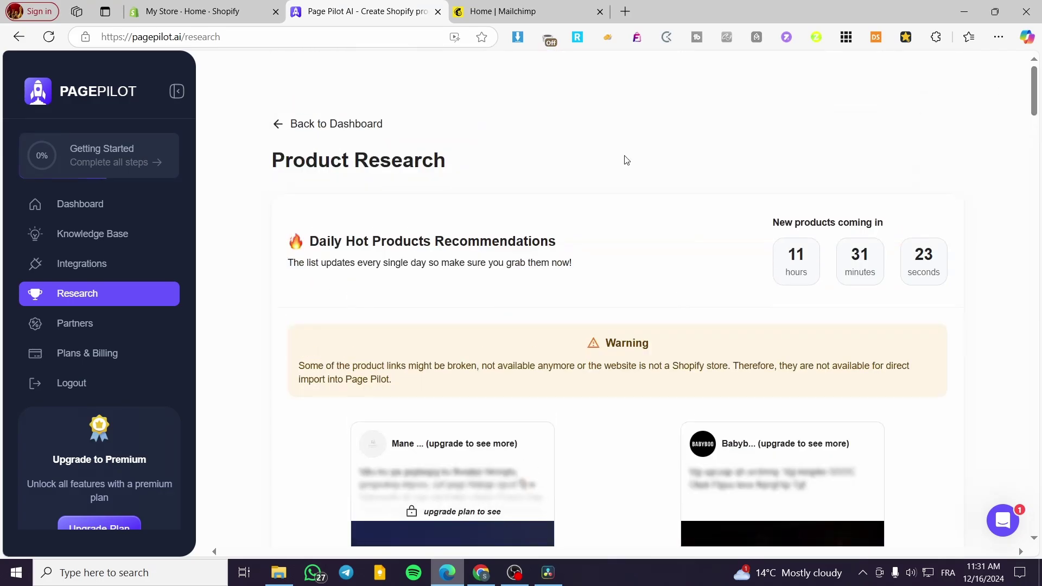
Review the discount offers on PagePilot's Partners page and go back to the dashboard.
{"action": "left_click", "coordinate": [107, 324]}
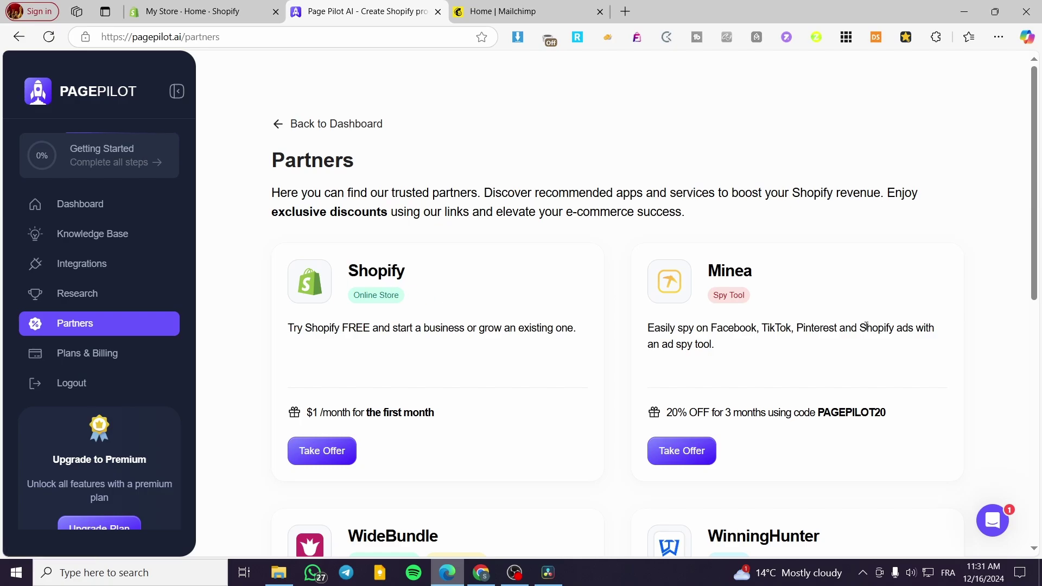
{"action": "scroll", "coordinate": [744, 290], "scroll_direction": "down", "scroll_amount": 3}
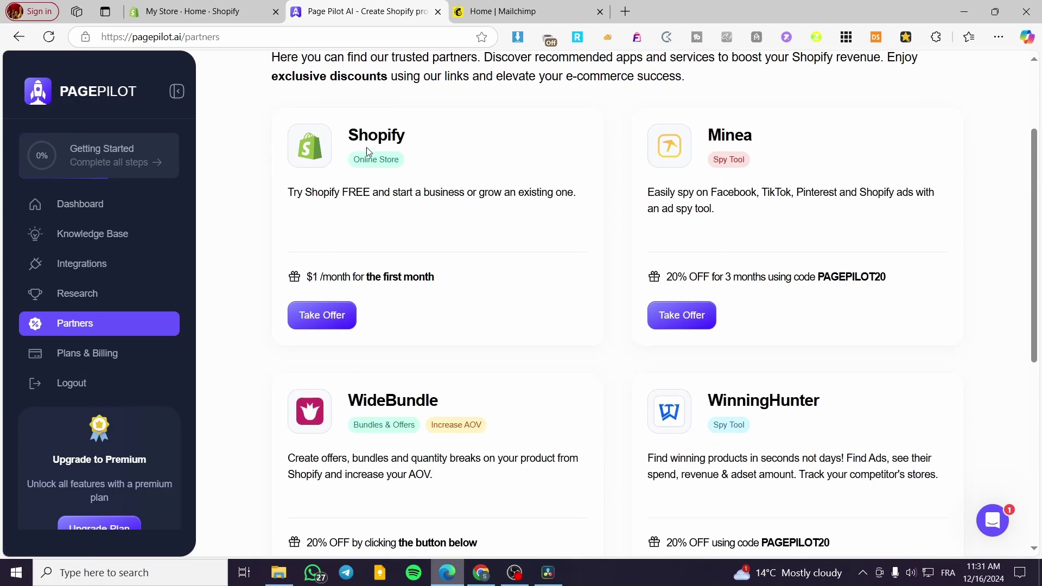
{"action": "scroll", "coordinate": [557, 396], "scroll_direction": "down", "scroll_amount": 3}
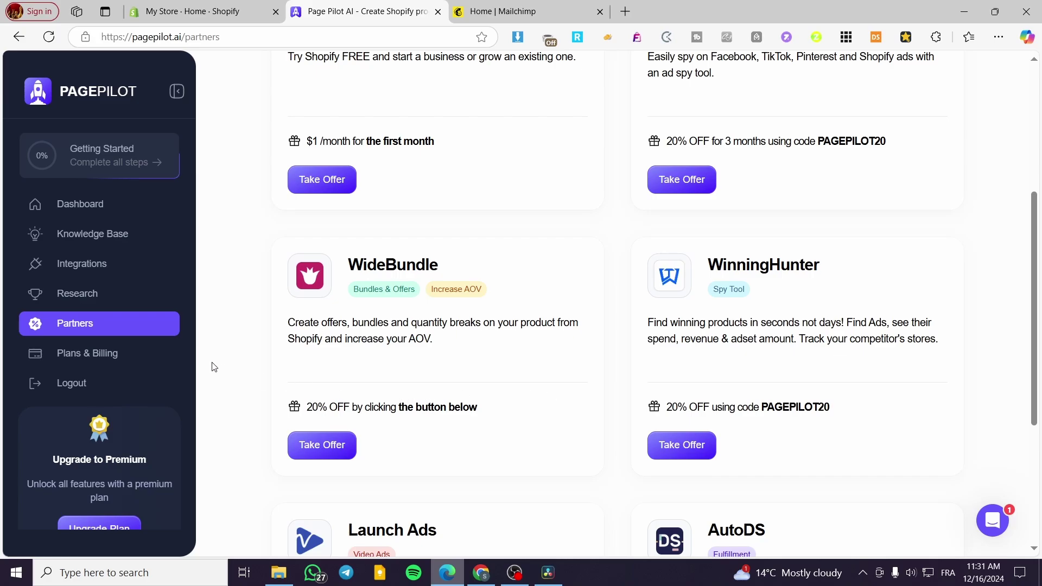
{"action": "scroll", "coordinate": [244, 356], "scroll_direction": "down", "scroll_amount": 4}
{"action": "scroll", "coordinate": [109, 262], "scroll_direction": "up", "scroll_amount": 7}
{"action": "left_click", "coordinate": [91, 216]}
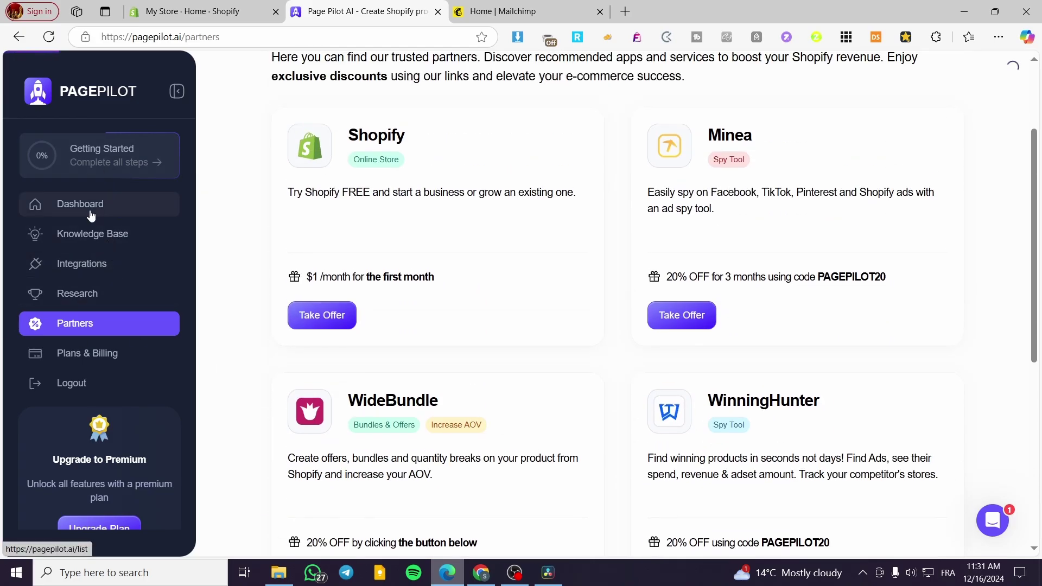
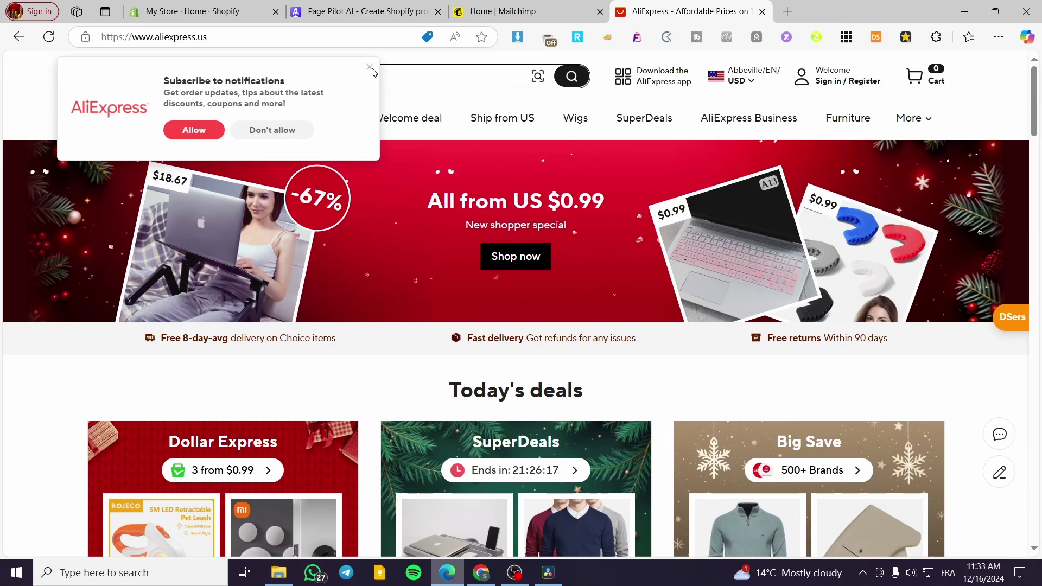
Dismiss AliExpress's notification prompt and browse the home page's deals, categories and recommended products.
{"action": "left_click", "coordinate": [371, 68]}
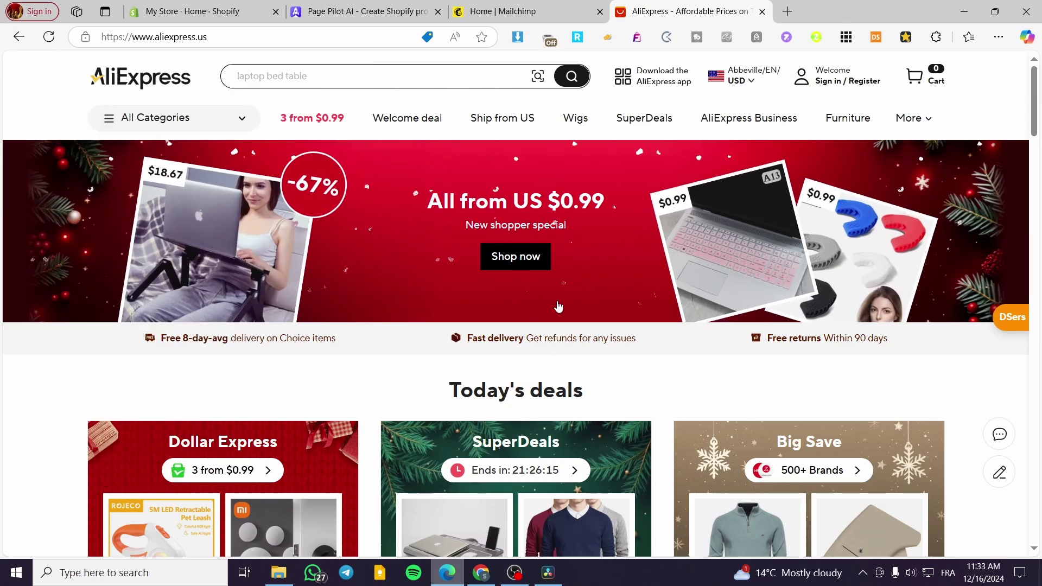
{"action": "scroll", "coordinate": [820, 261], "scroll_direction": "down", "scroll_amount": 3}
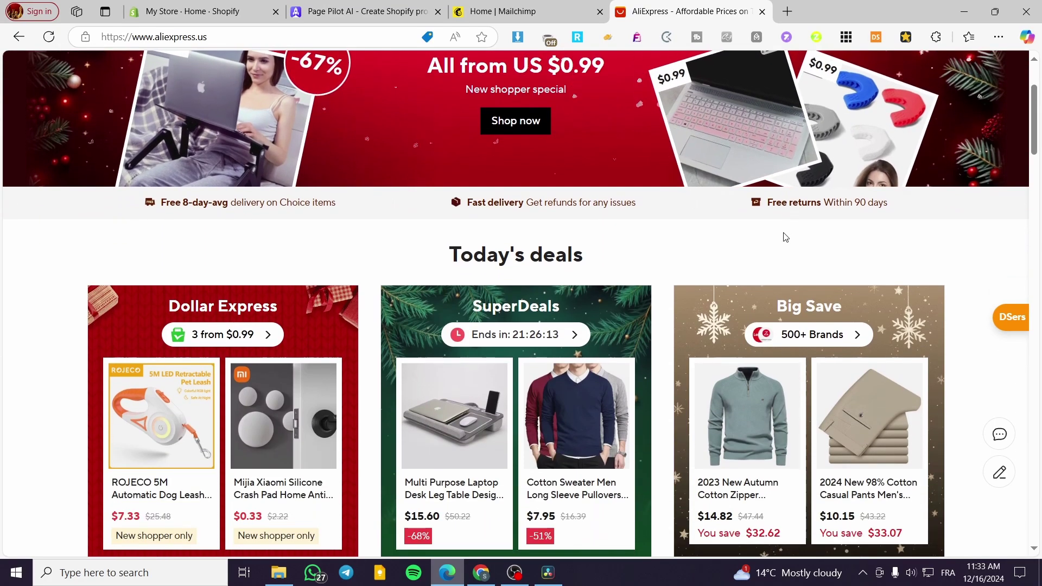
{"action": "scroll", "coordinate": [785, 237], "scroll_direction": "down", "scroll_amount": 15}
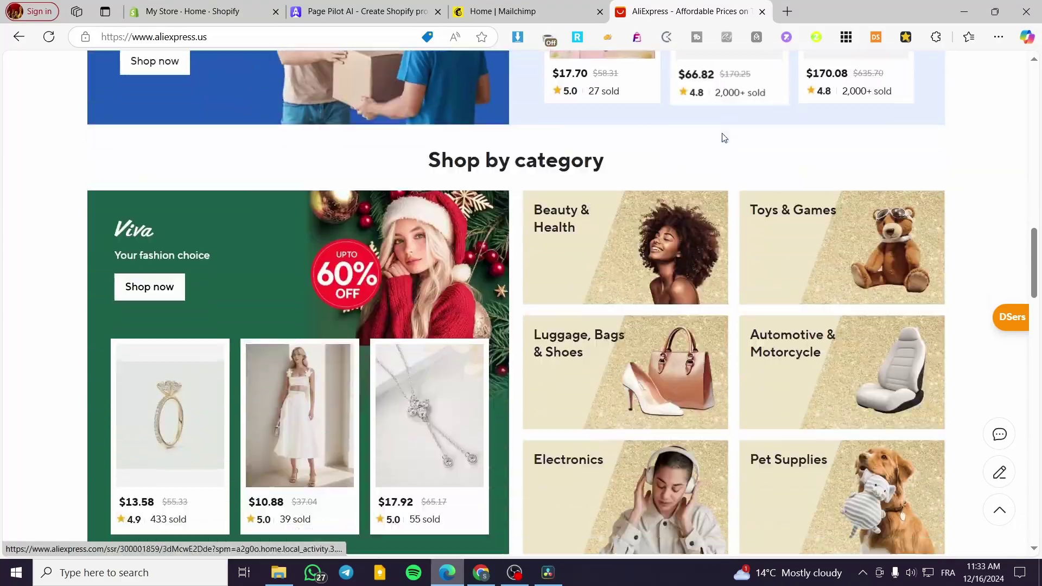
{"action": "scroll", "coordinate": [725, 138], "scroll_direction": "down", "scroll_amount": 10}
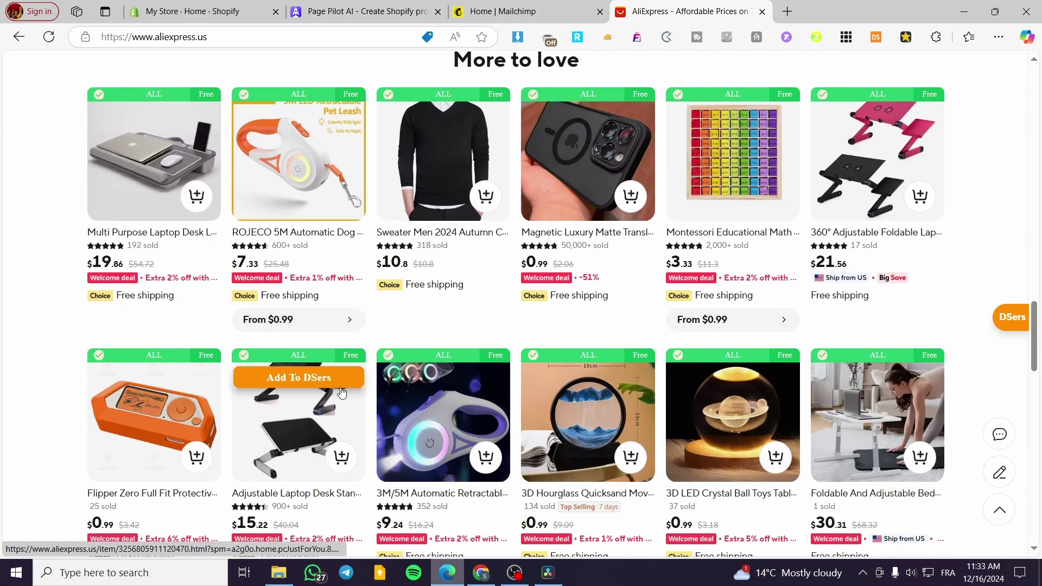
{"action": "scroll", "coordinate": [534, 390], "scroll_direction": "up", "scroll_amount": 10}
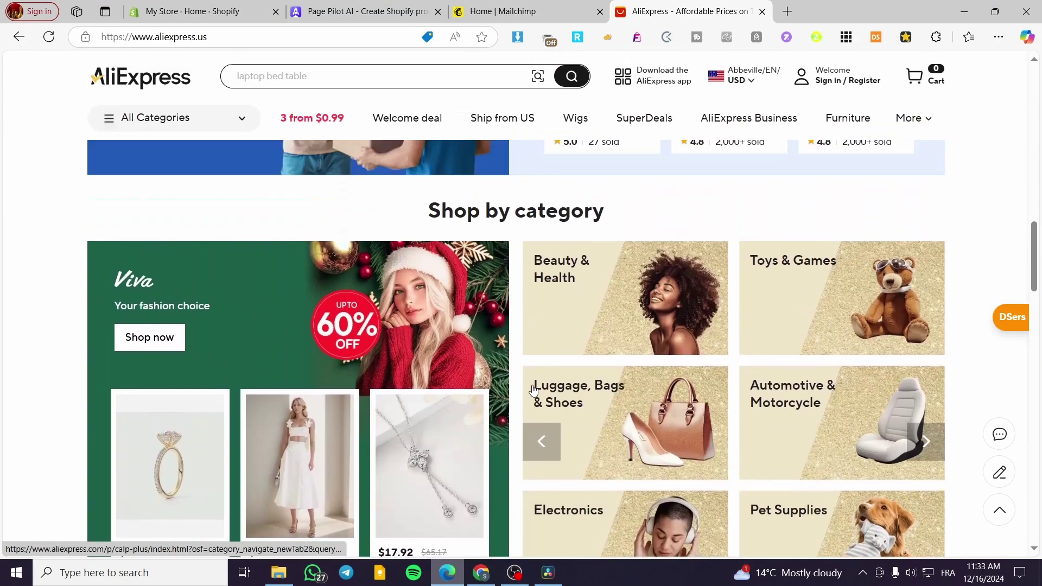
{"action": "scroll", "coordinate": [534, 389], "scroll_direction": "up", "scroll_amount": 10}
{"action": "scroll", "coordinate": [502, 354], "scroll_direction": "down", "scroll_amount": 14}
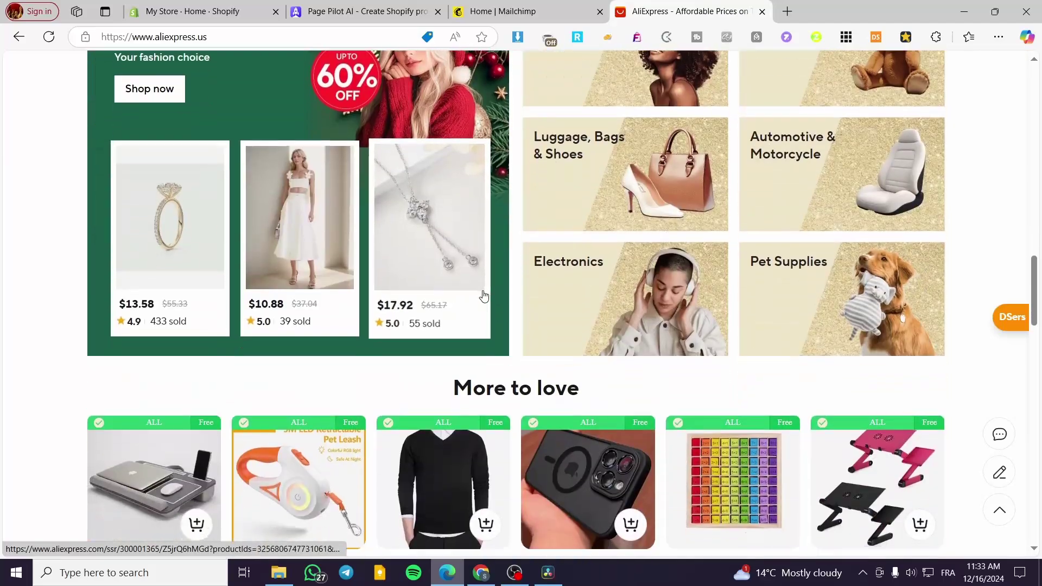
{"action": "scroll", "coordinate": [484, 295], "scroll_direction": "down", "scroll_amount": 10}
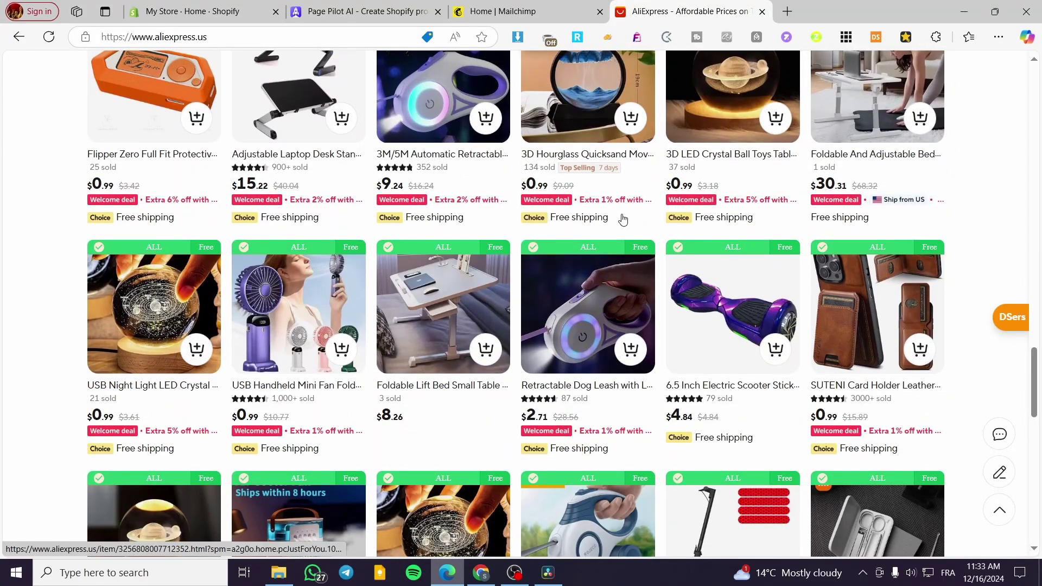
{"action": "scroll", "coordinate": [622, 219], "scroll_direction": "up", "scroll_amount": 3}
Open the Multi Purpose Laptop Desk listing from AliExpress's More to love recommendations.
{"action": "mouse_move", "coordinate": [150, 310]}
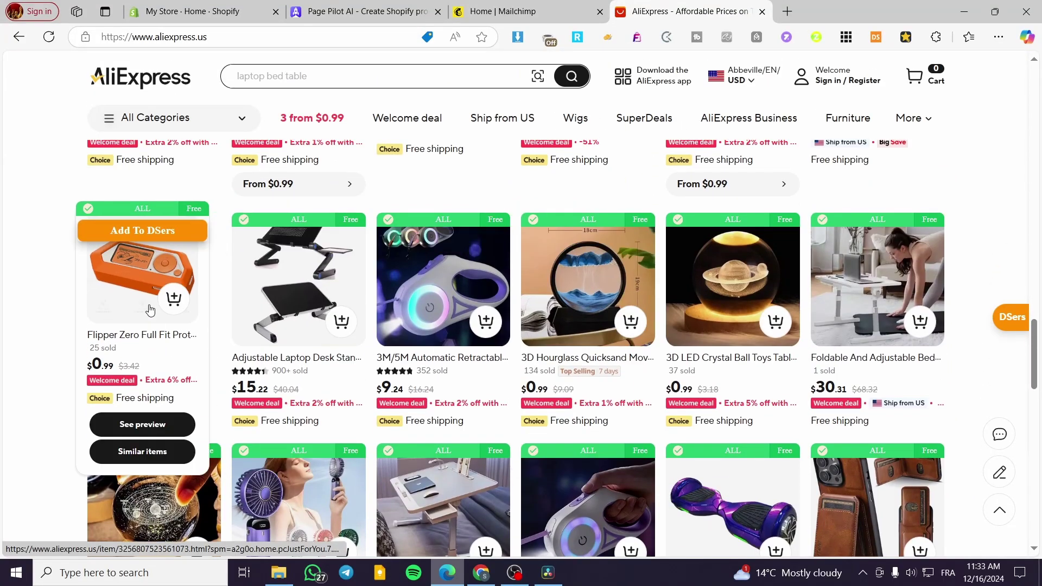
{"action": "scroll", "coordinate": [146, 309], "scroll_direction": "up", "scroll_amount": 5}
{"action": "scroll", "coordinate": [122, 304], "scroll_direction": "down", "scroll_amount": 4}
{"action": "scroll", "coordinate": [123, 304], "scroll_direction": "up", "scroll_amount": 3}
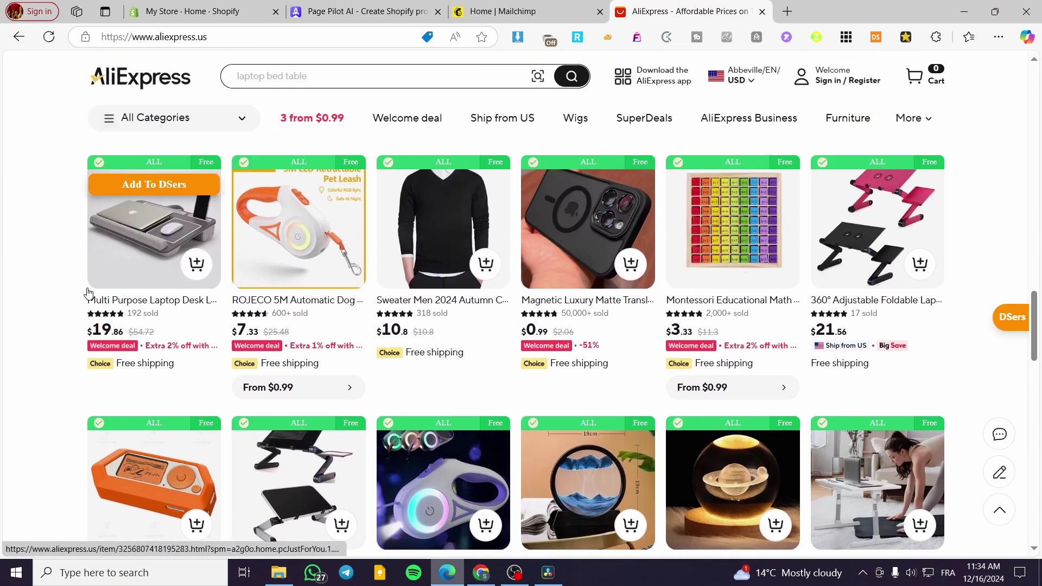
{"action": "mouse_move", "coordinate": [113, 228]}
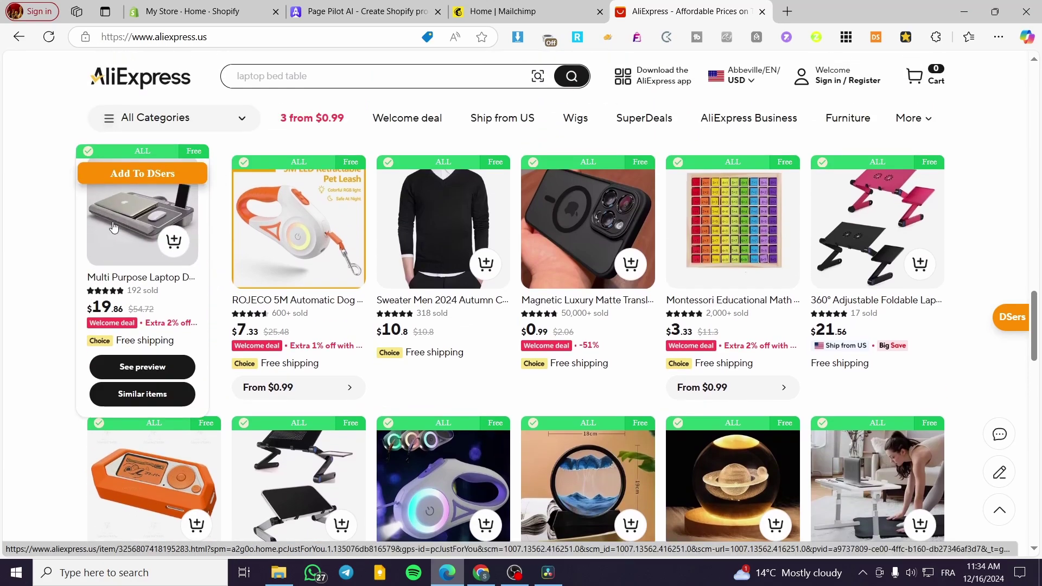
{"action": "left_click", "coordinate": [112, 228]}
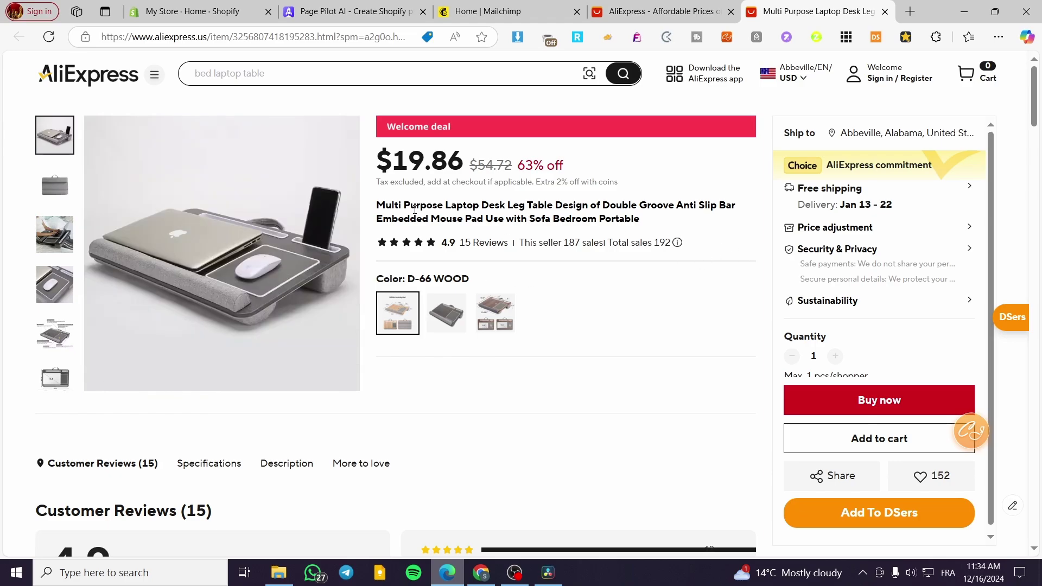
Copy the laptop desk listing's URL and enter it as the AliExpress Product URL in PagePilot's product source form.
{"action": "left_click", "coordinate": [311, 37]}
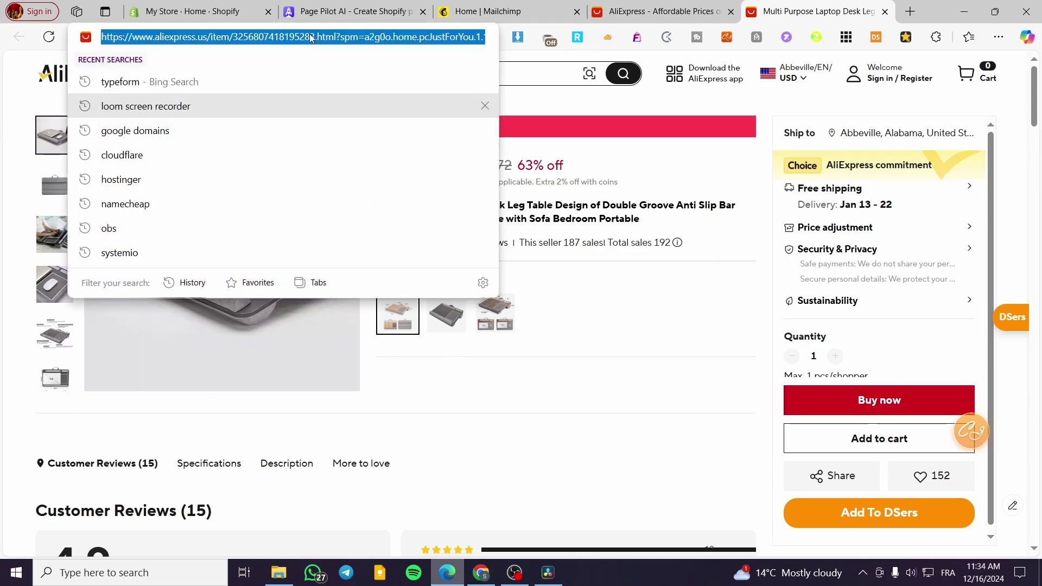
{"action": "key", "text": "ctrl+c"}
{"action": "left_click", "coordinate": [353, 10]}
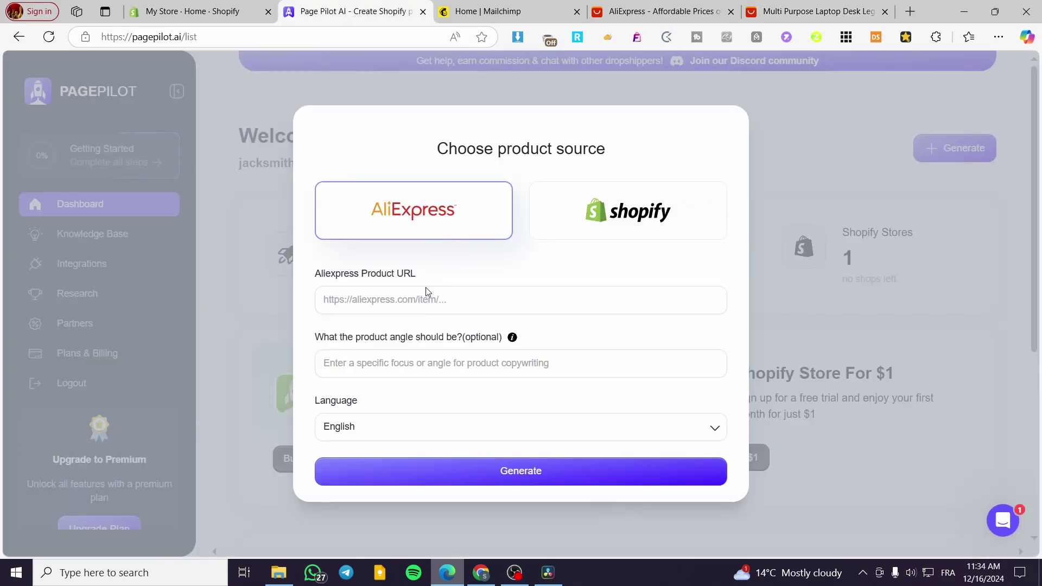
{"action": "left_click", "coordinate": [416, 301]}
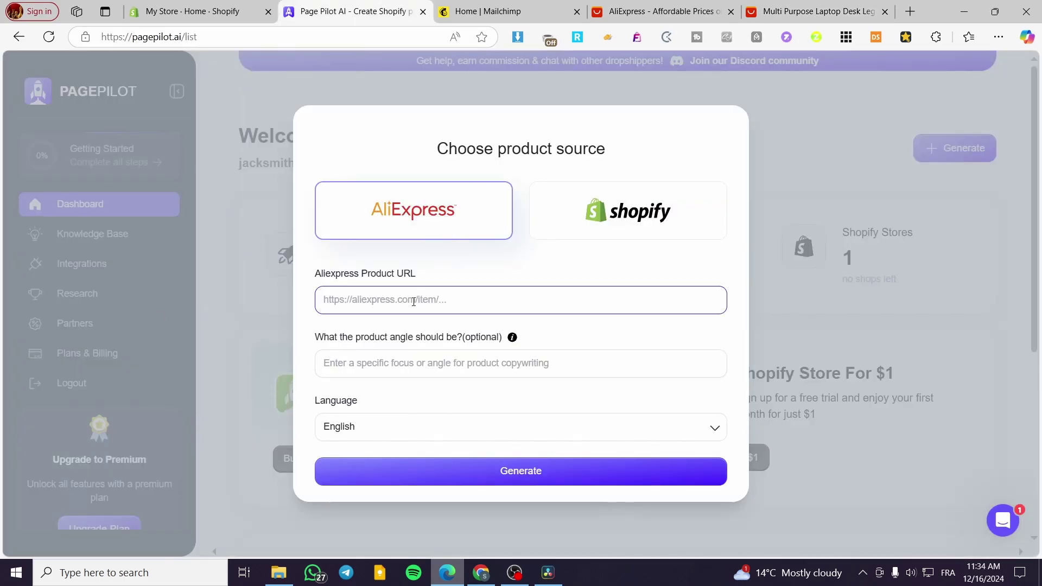
{"action": "key", "text": "ctrl+v"}
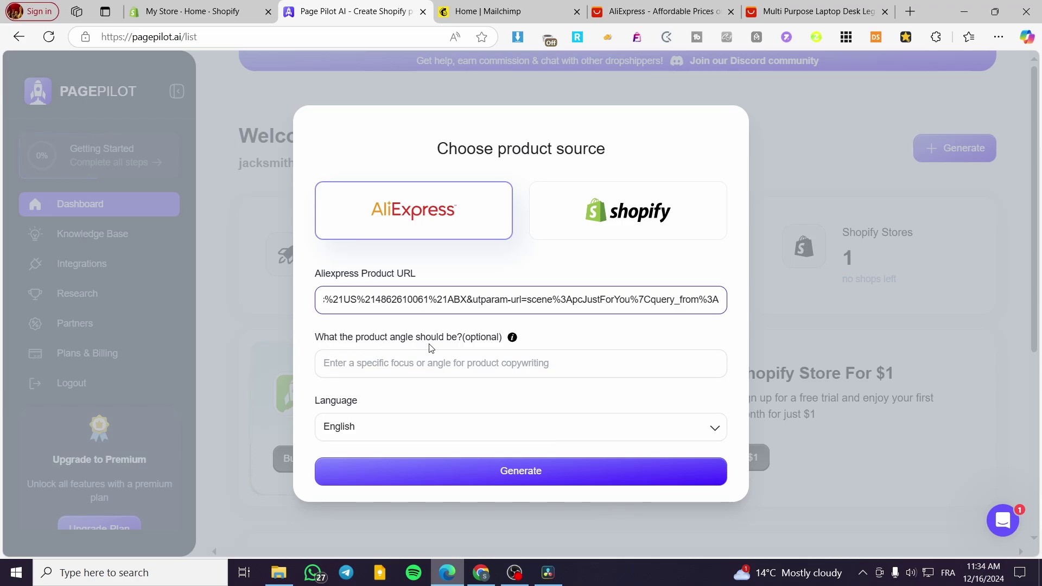
Leave the product angle empty and generate the laptop desk's product page in English.
{"action": "left_click", "coordinate": [451, 368]}
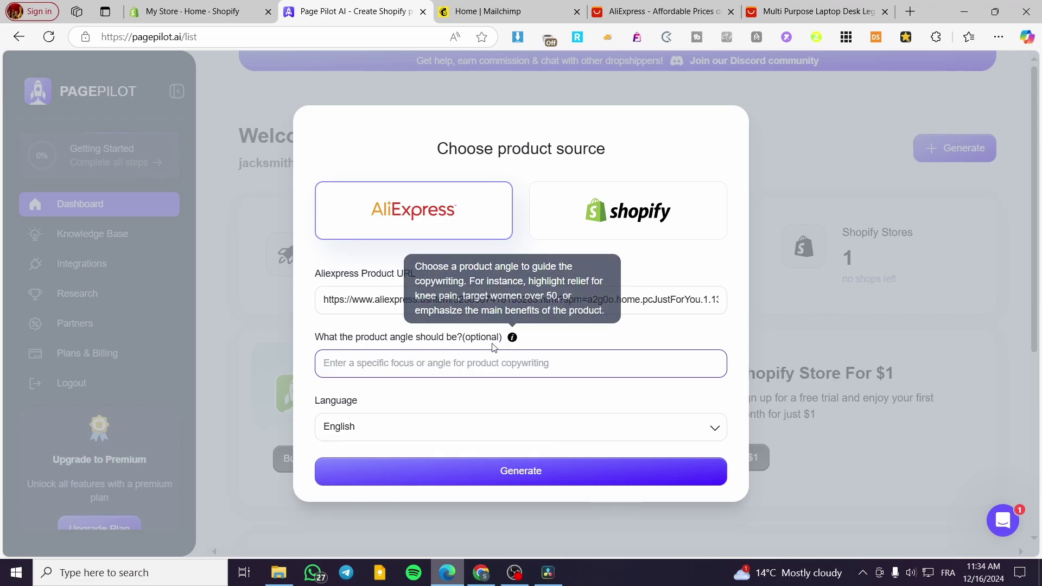
{"action": "left_click", "coordinate": [517, 484]}
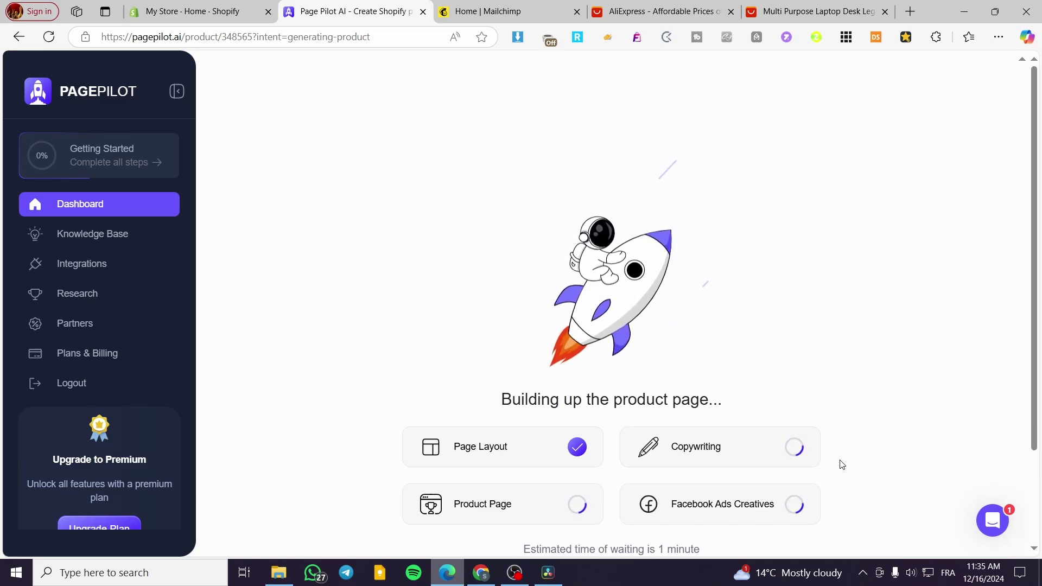
{"action": "scroll", "coordinate": [836, 445], "scroll_direction": "down", "scroll_amount": 2}
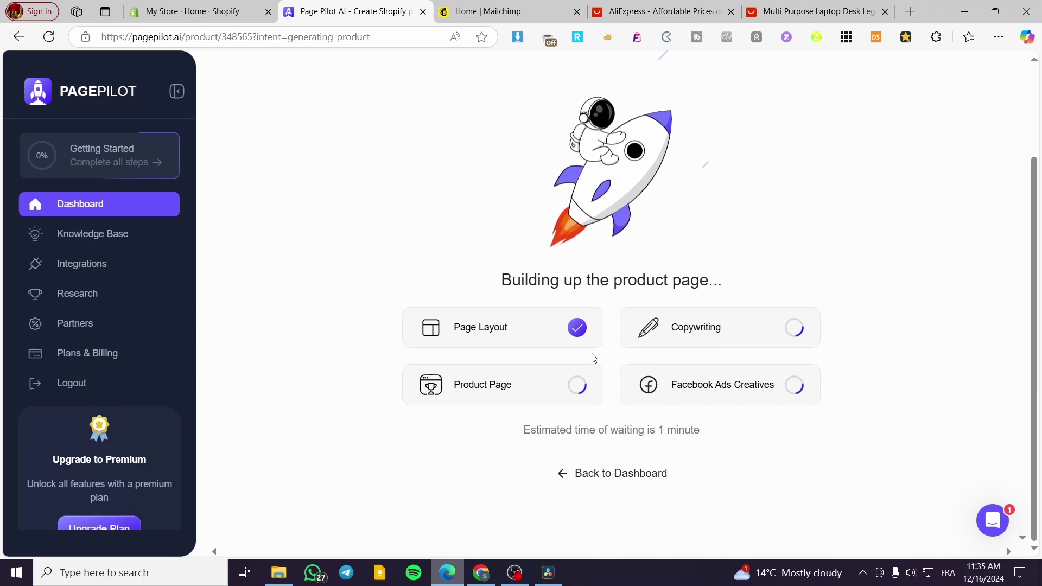
{"action": "scroll", "coordinate": [898, 228], "scroll_direction": "up", "scroll_amount": 1}
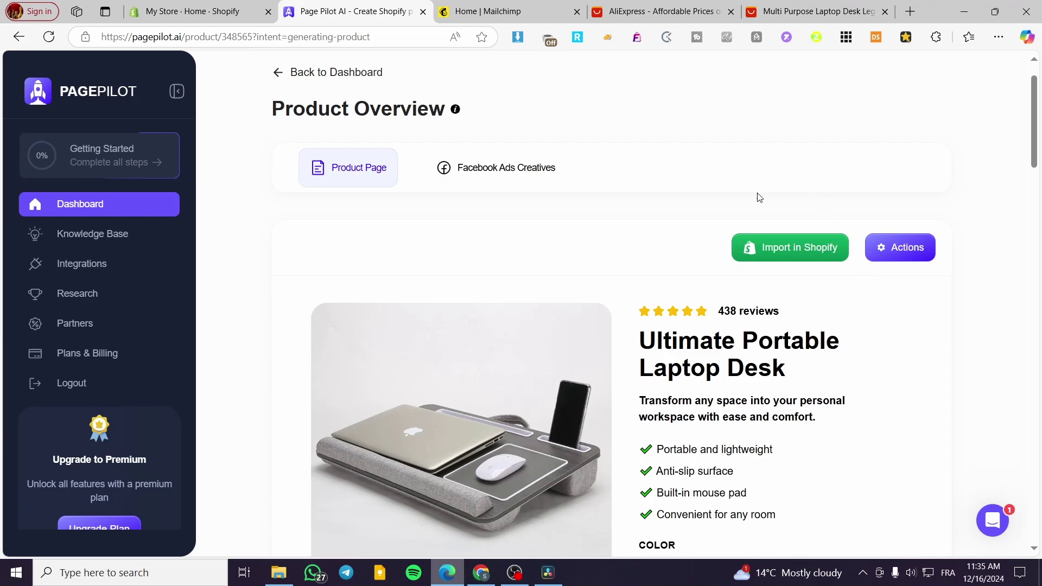
Review the generated product page's features, color options, customer quote and image-and-text sections.
{"action": "scroll", "coordinate": [759, 197], "scroll_direction": "down", "scroll_amount": 6}
{"action": "scroll", "coordinate": [756, 449], "scroll_direction": "down", "scroll_amount": 1}
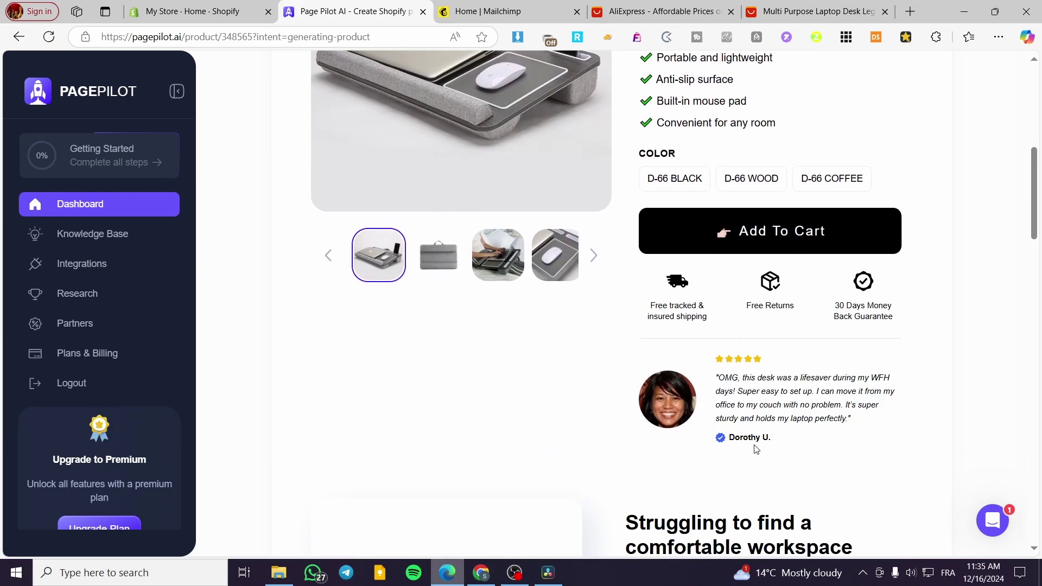
{"action": "scroll", "coordinate": [756, 449], "scroll_direction": "down", "scroll_amount": 10}
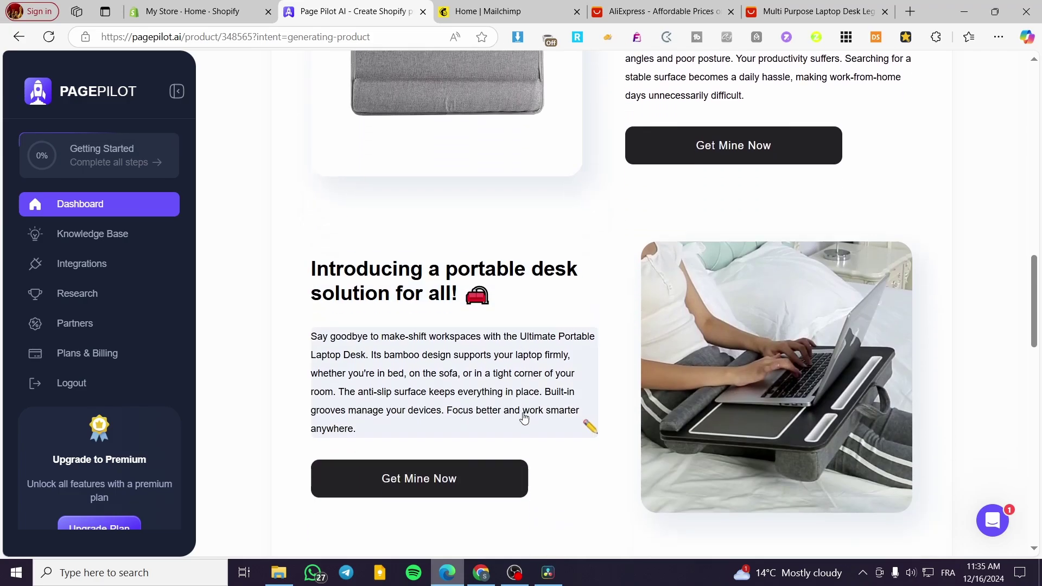
{"action": "scroll", "coordinate": [774, 400], "scroll_direction": "down", "scroll_amount": 4}
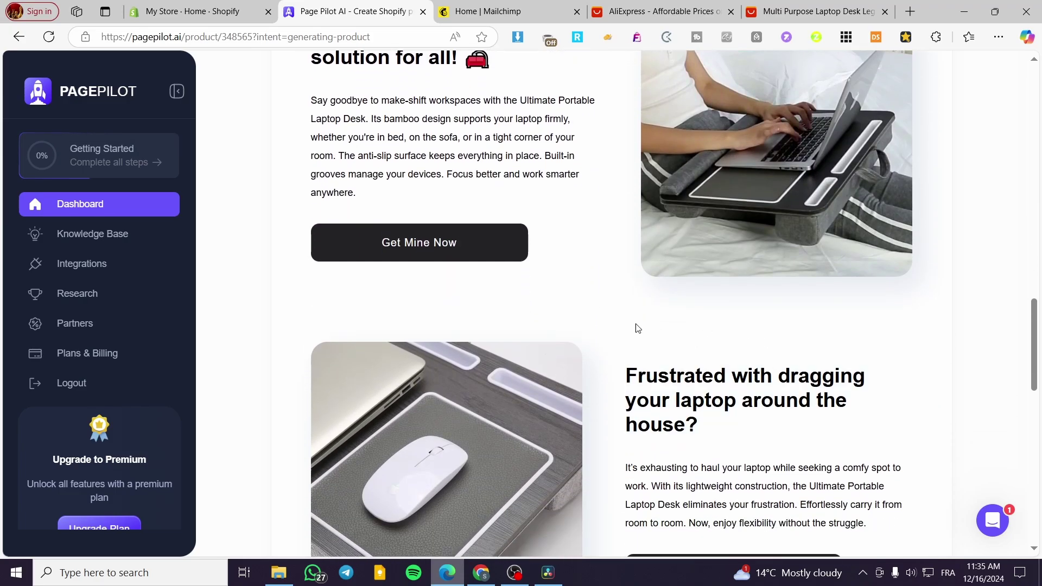
{"action": "scroll", "coordinate": [812, 218], "scroll_direction": "up", "scroll_amount": 1}
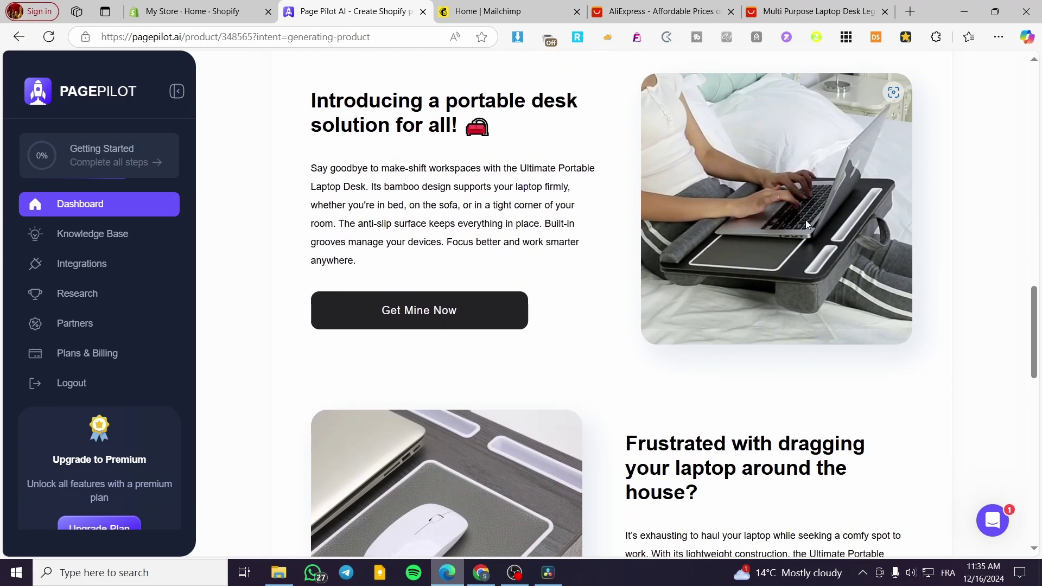
Switch to the AliExpress laptop desk listing, expand its full description and compare its specifications and photos with the generated page.
{"action": "left_click", "coordinate": [814, 11]}
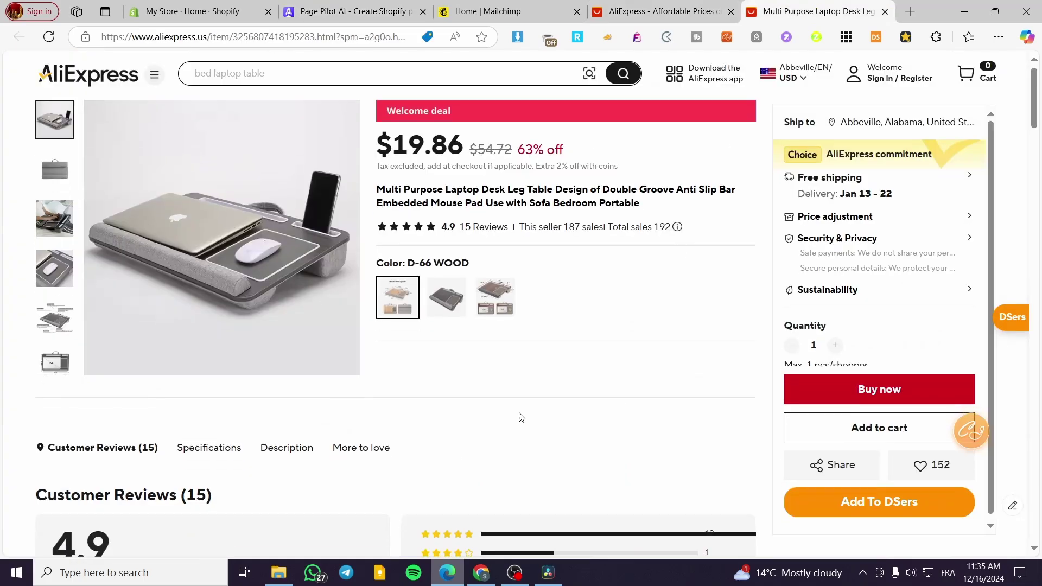
{"action": "scroll", "coordinate": [347, 363], "scroll_direction": "down", "scroll_amount": 15}
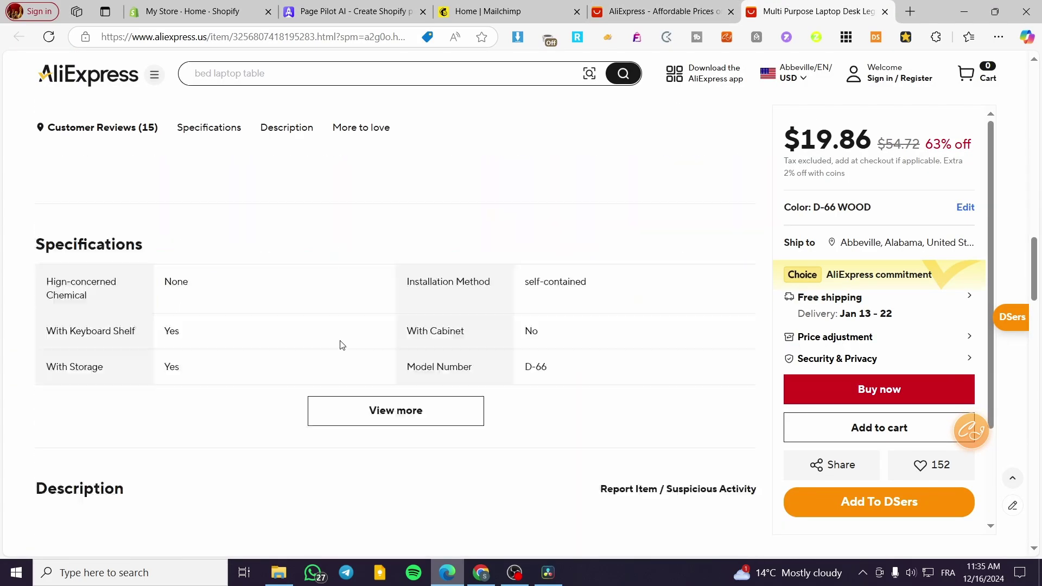
{"action": "scroll", "coordinate": [281, 331], "scroll_direction": "down", "scroll_amount": 10}
{"action": "scroll", "coordinate": [309, 360], "scroll_direction": "up", "scroll_amount": 6}
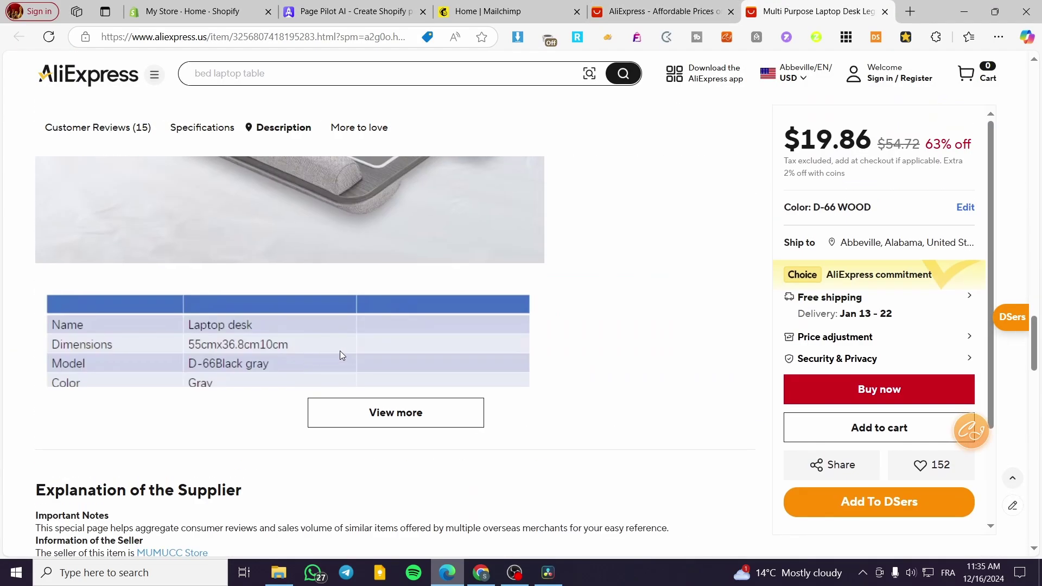
{"action": "left_click", "coordinate": [435, 417]}
{"action": "scroll", "coordinate": [335, 341], "scroll_direction": "down", "scroll_amount": 10}
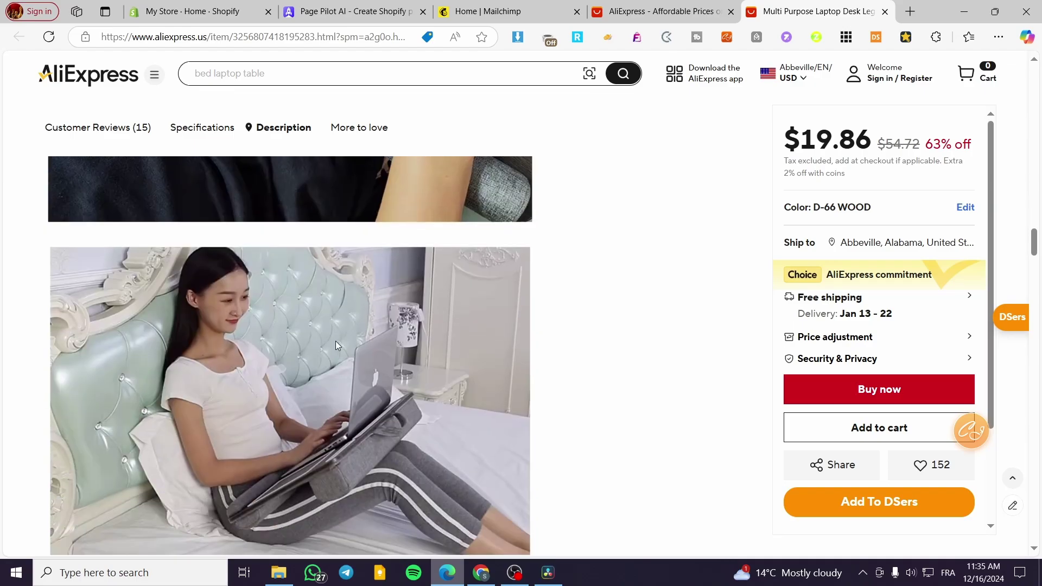
{"action": "scroll", "coordinate": [334, 338], "scroll_direction": "down", "scroll_amount": 8}
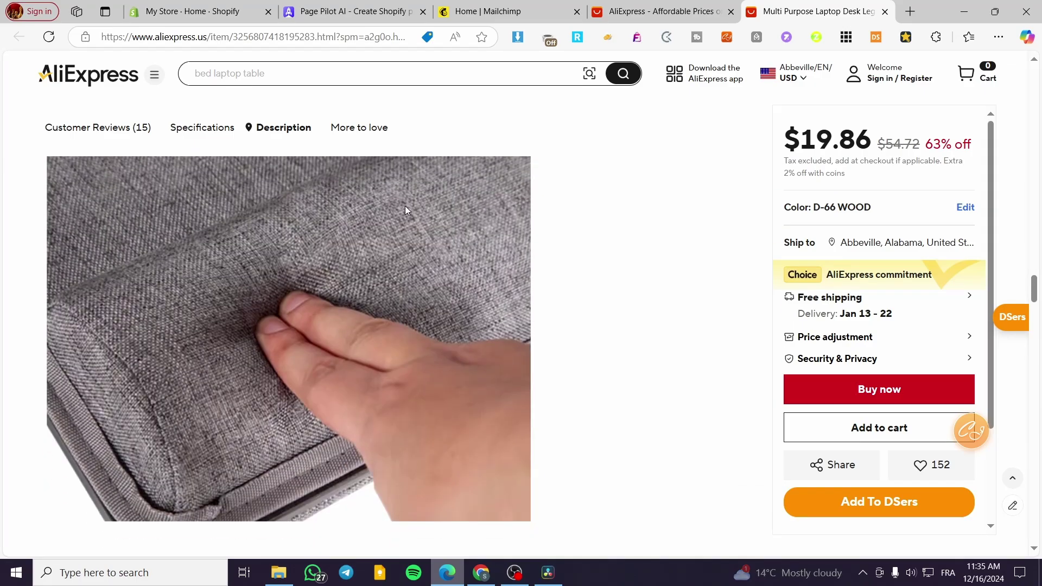
{"action": "scroll", "coordinate": [389, 222], "scroll_direction": "down", "scroll_amount": 4}
{"action": "scroll", "coordinate": [388, 227], "scroll_direction": "down", "scroll_amount": 8}
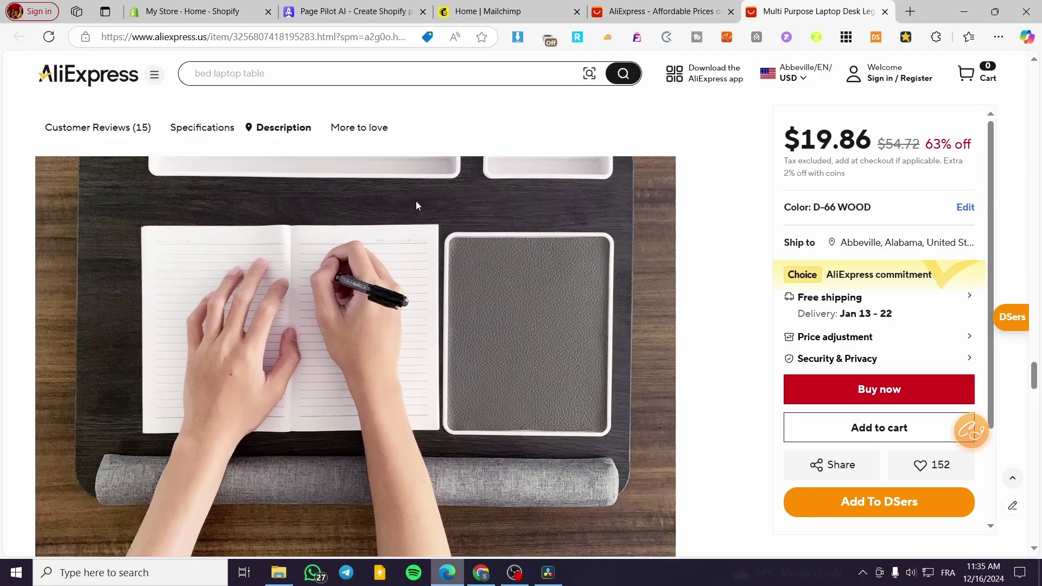
Return to PagePilot's generated page and review its remaining sections and customer reviews, then go back up to the workspace section.
{"action": "left_click", "coordinate": [378, 11]}
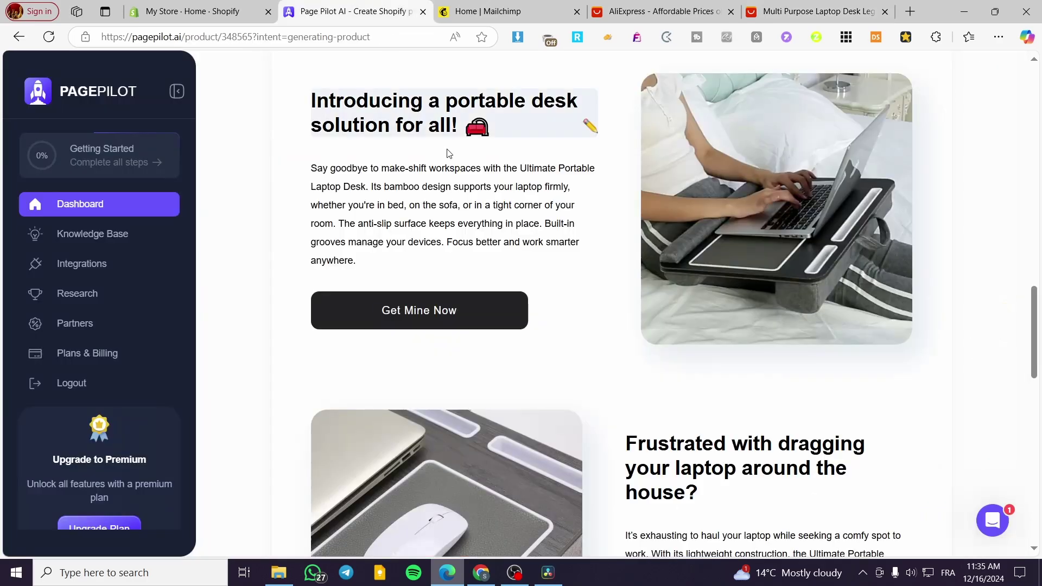
{"action": "scroll", "coordinate": [749, 278], "scroll_direction": "down", "scroll_amount": 2}
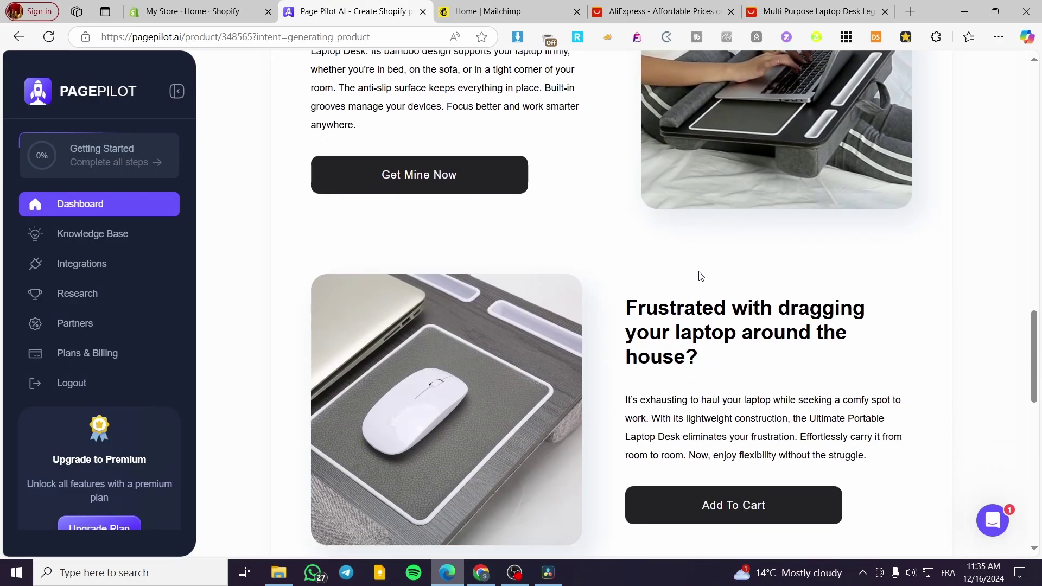
{"action": "scroll", "coordinate": [700, 276], "scroll_direction": "down", "scroll_amount": 6}
{"action": "scroll", "coordinate": [640, 282], "scroll_direction": "up", "scroll_amount": 3}
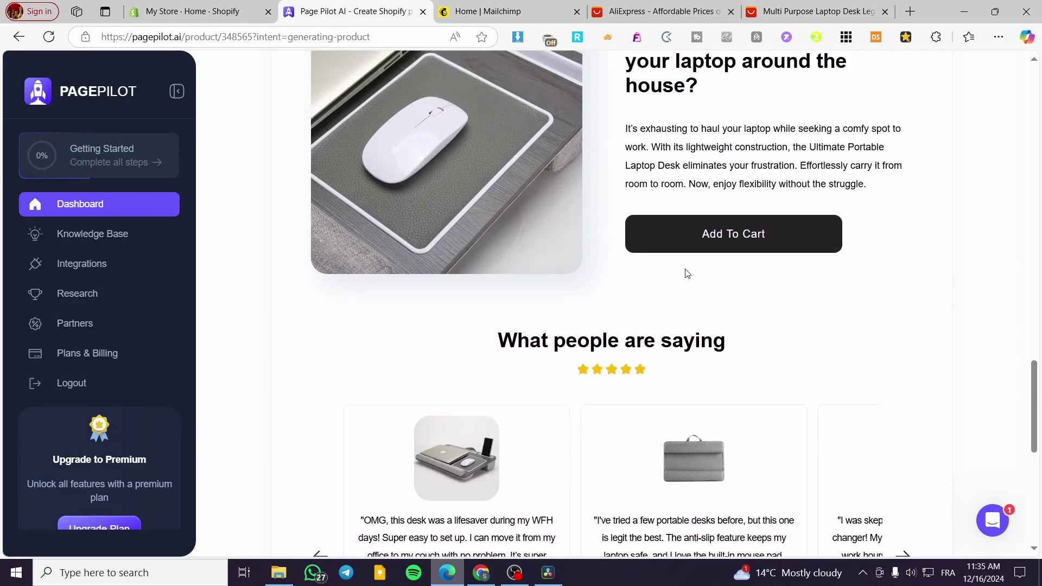
{"action": "scroll", "coordinate": [728, 275], "scroll_direction": "up", "scroll_amount": 8}
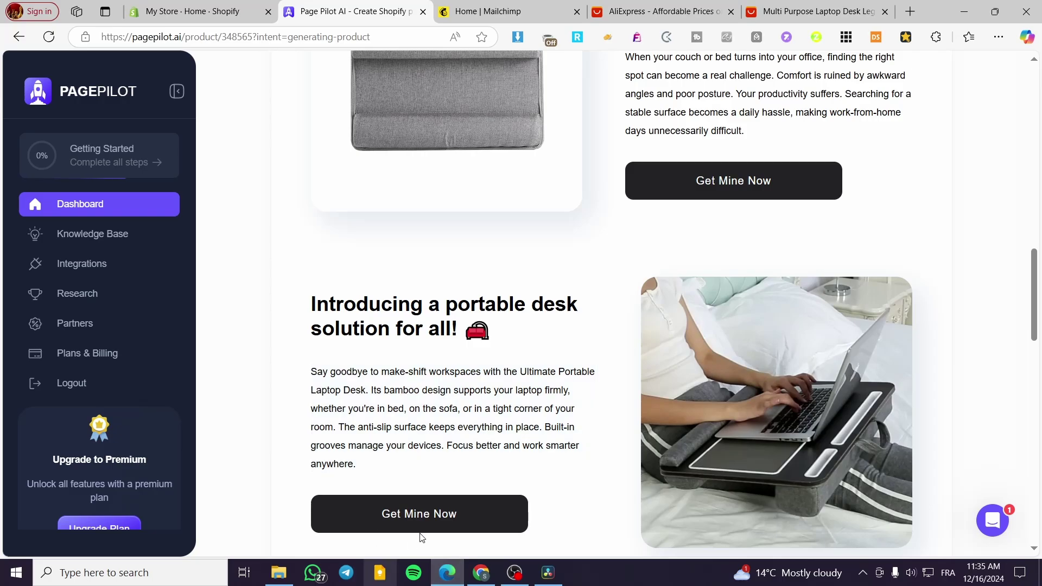
{"action": "scroll", "coordinate": [780, 400], "scroll_direction": "up", "scroll_amount": 3}
{"action": "scroll", "coordinate": [433, 372], "scroll_direction": "up", "scroll_amount": 10}
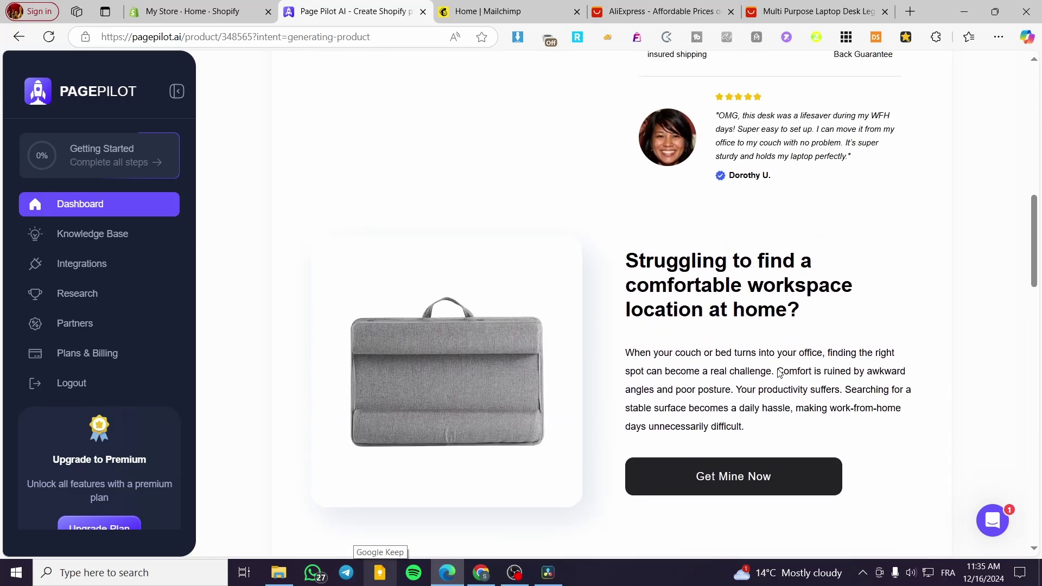
Review the generated page down to its customer reviews and advance the review carousel to further testimonials.
{"action": "scroll", "coordinate": [534, 355], "scroll_direction": "down", "scroll_amount": 15}
{"action": "scroll", "coordinate": [534, 353], "scroll_direction": "down", "scroll_amount": 12}
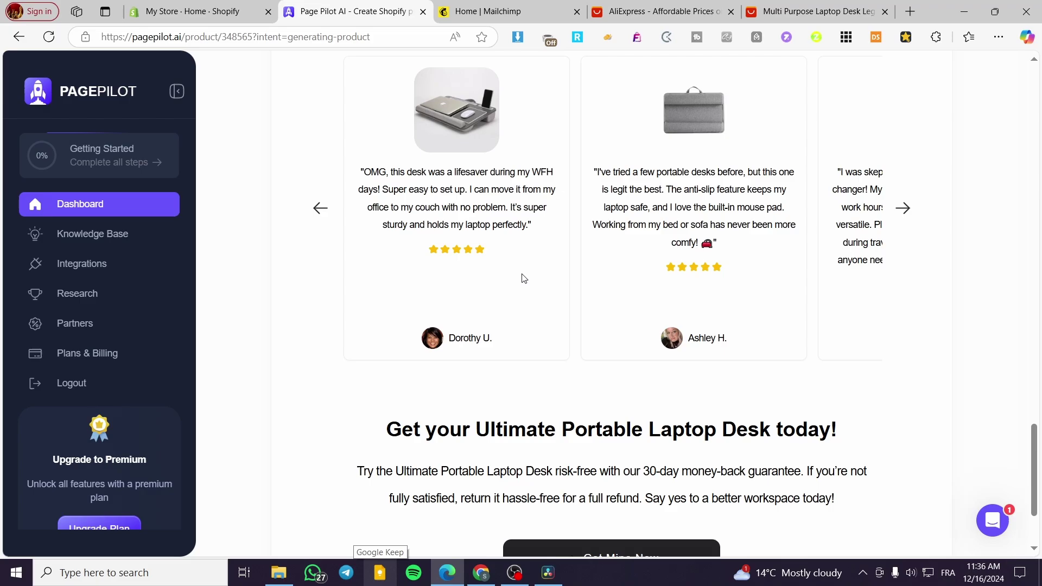
{"action": "left_click", "coordinate": [903, 209]}
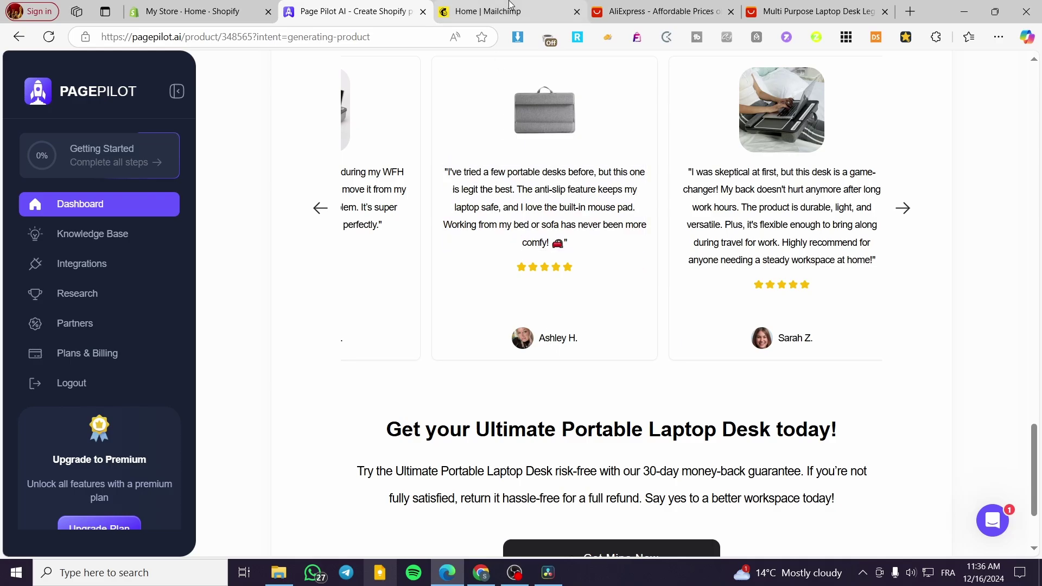
Switch to the AliExpress laptop desk listing and look through its remaining description, brand and shipment information, related items and product photos.
{"action": "left_click", "coordinate": [811, 11]}
{"action": "scroll", "coordinate": [457, 301], "scroll_direction": "down", "scroll_amount": 3}
{"action": "scroll", "coordinate": [457, 302], "scroll_direction": "down", "scroll_amount": 15}
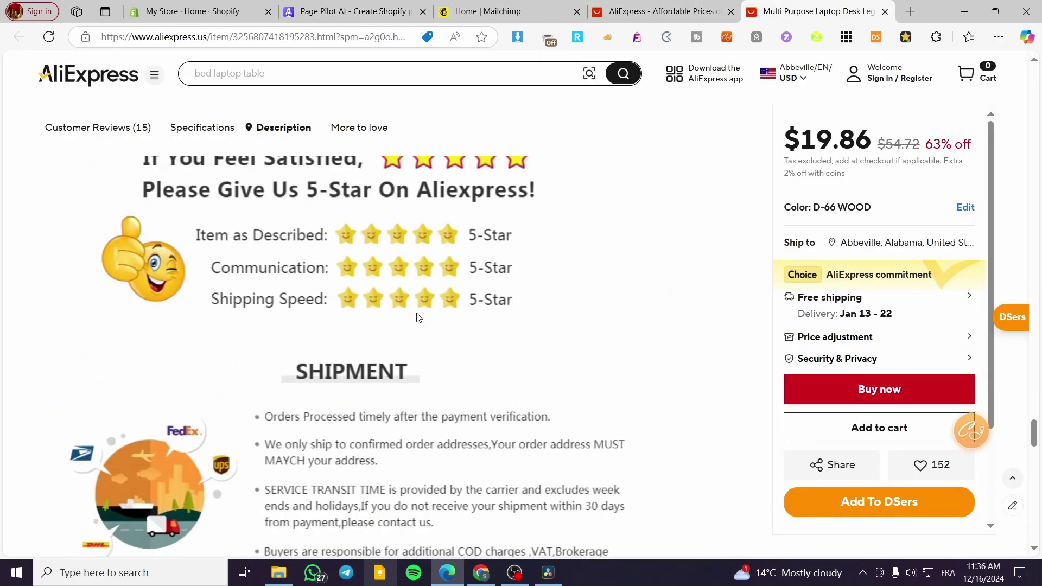
{"action": "scroll", "coordinate": [416, 318], "scroll_direction": "down", "scroll_amount": 10}
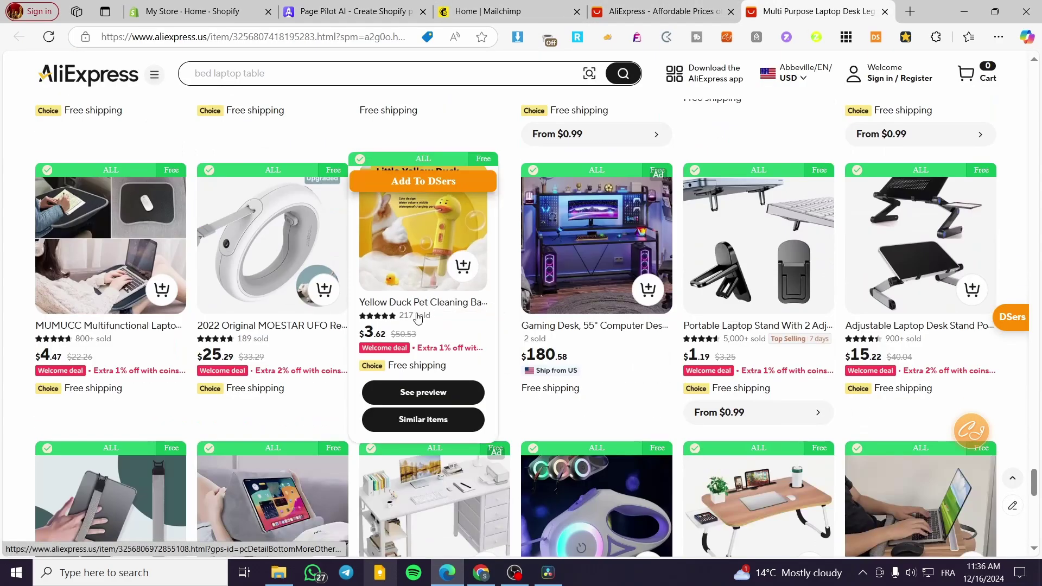
{"action": "scroll", "coordinate": [417, 317], "scroll_direction": "up", "scroll_amount": 15}
{"action": "scroll", "coordinate": [417, 316], "scroll_direction": "up", "scroll_amount": 15}
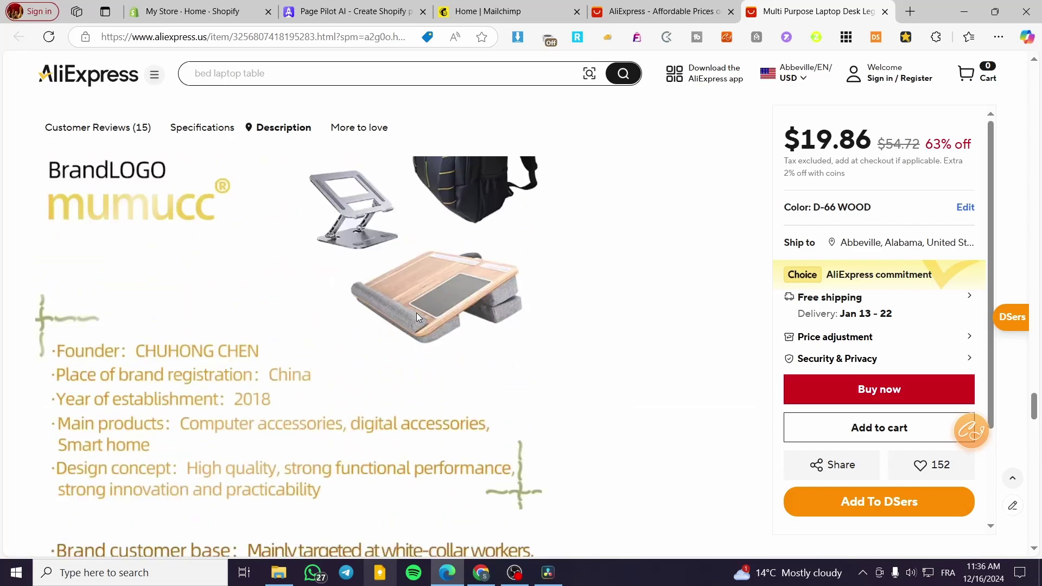
{"action": "scroll", "coordinate": [417, 317], "scroll_direction": "up", "scroll_amount": 5}
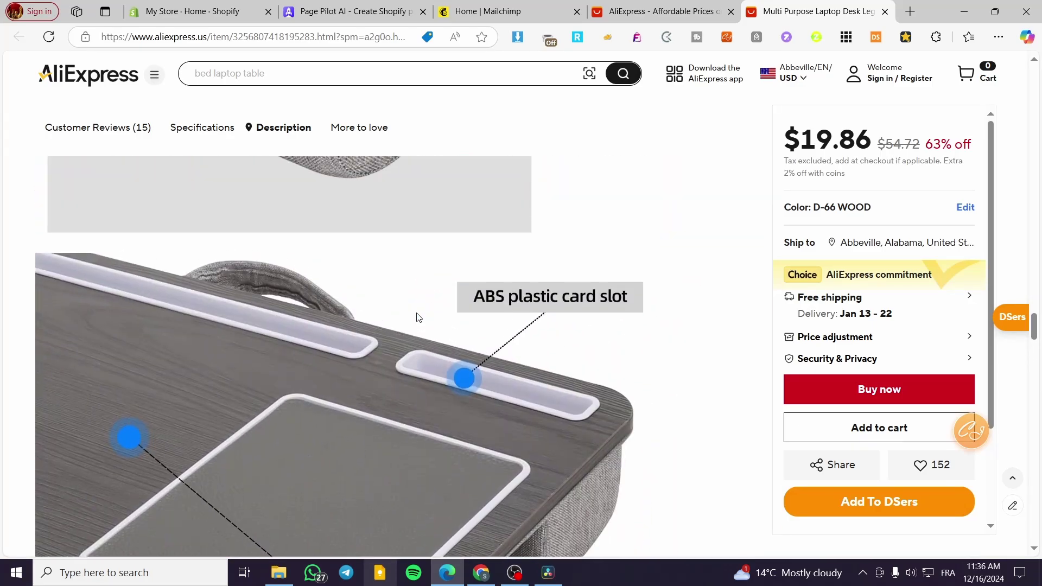
Back in PagePilot, view more customer reviews and the closing section, then list the actions available for the product page.
{"action": "left_click", "coordinate": [353, 10]}
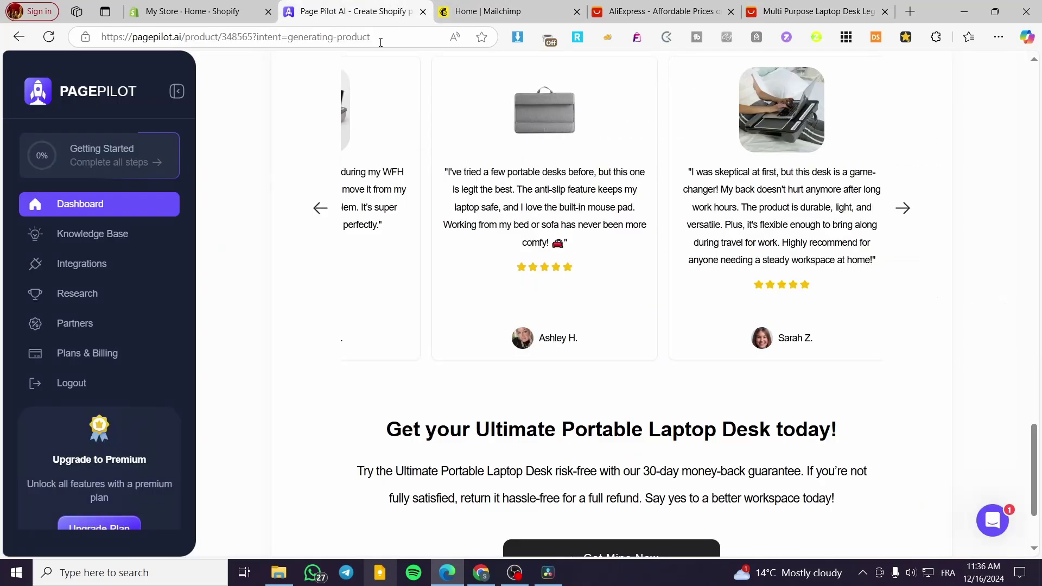
{"action": "left_click", "coordinate": [902, 223]}
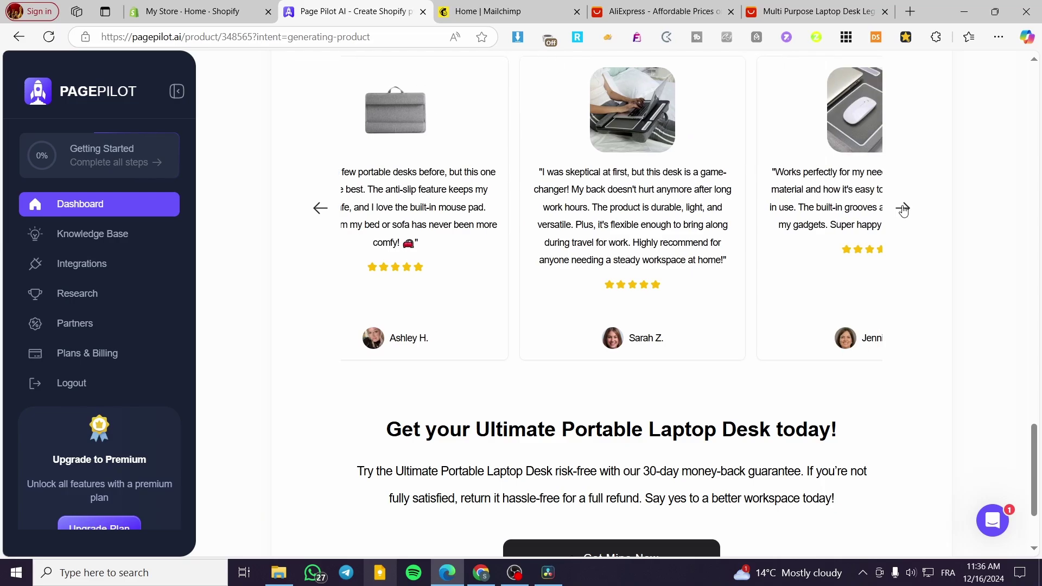
{"action": "scroll", "coordinate": [728, 403], "scroll_direction": "down", "scroll_amount": 2}
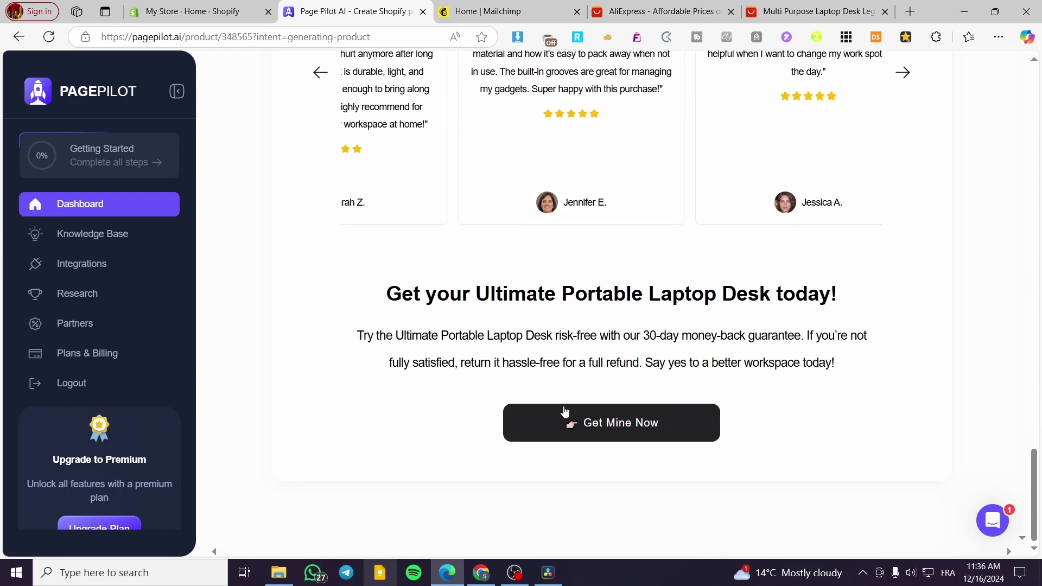
{"action": "scroll", "coordinate": [728, 502], "scroll_direction": "up", "scroll_amount": 10}
{"action": "scroll", "coordinate": [728, 503], "scroll_direction": "up", "scroll_amount": 15}
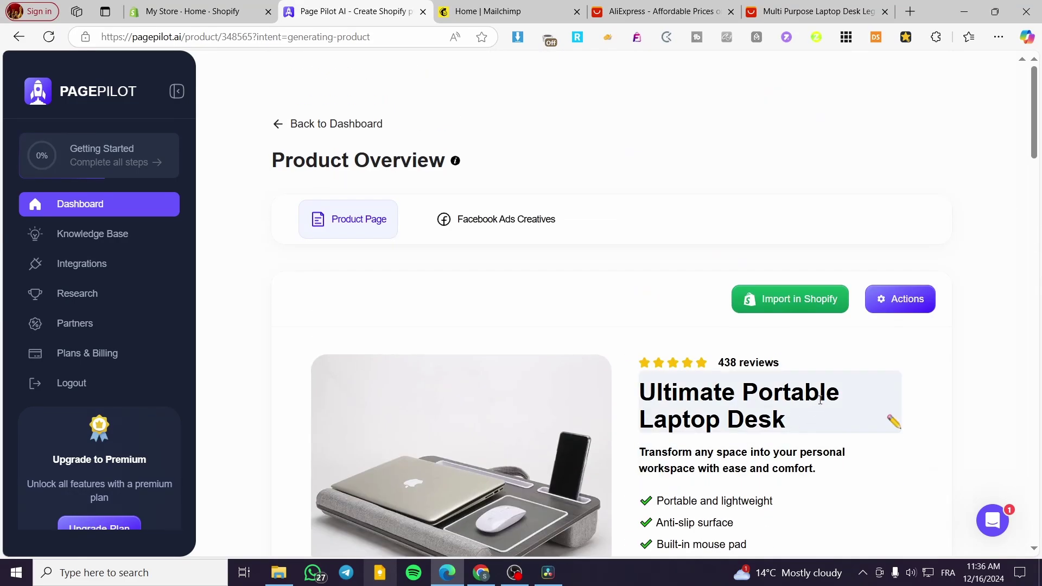
{"action": "left_click", "coordinate": [913, 309]}
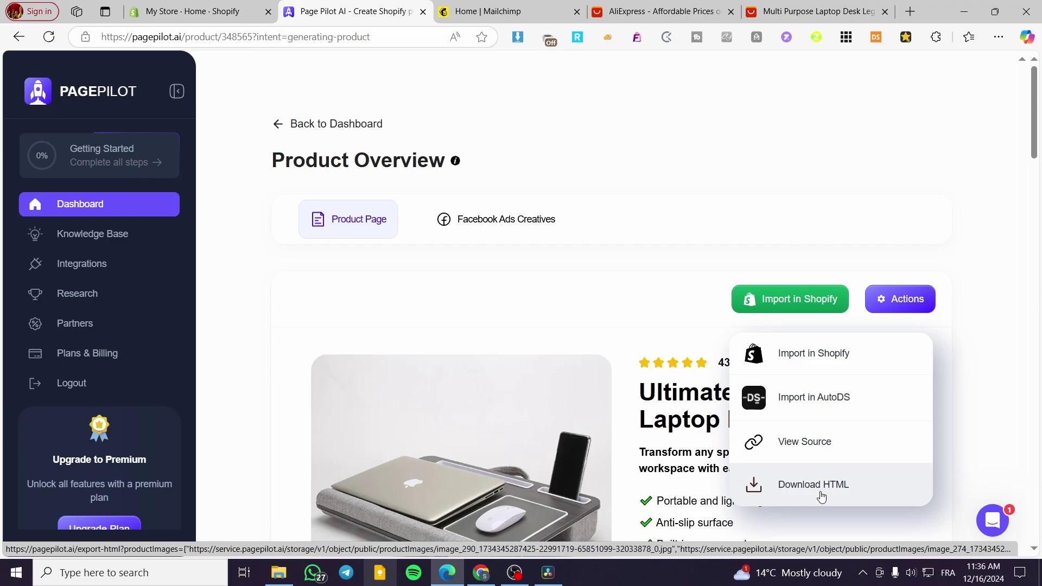
Open the laptop desk's Facebook ads creatives and look over the generated ads and the copy length option.
{"action": "left_click", "coordinate": [519, 230]}
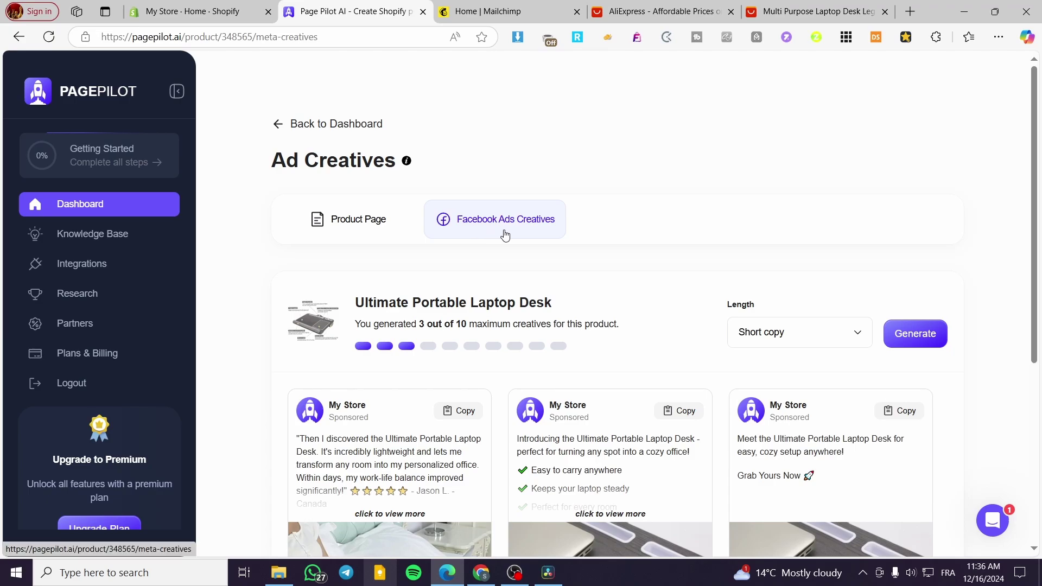
{"action": "scroll", "coordinate": [697, 250], "scroll_direction": "down", "scroll_amount": 5}
{"action": "mouse_move", "coordinate": [690, 255]}
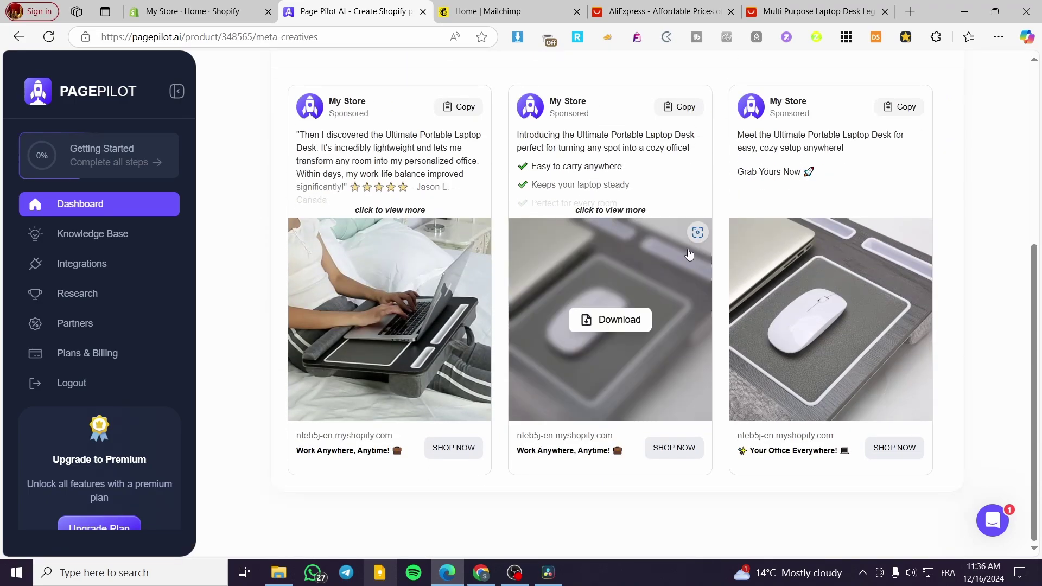
{"action": "scroll", "coordinate": [362, 250], "scroll_direction": "up", "scroll_amount": 2}
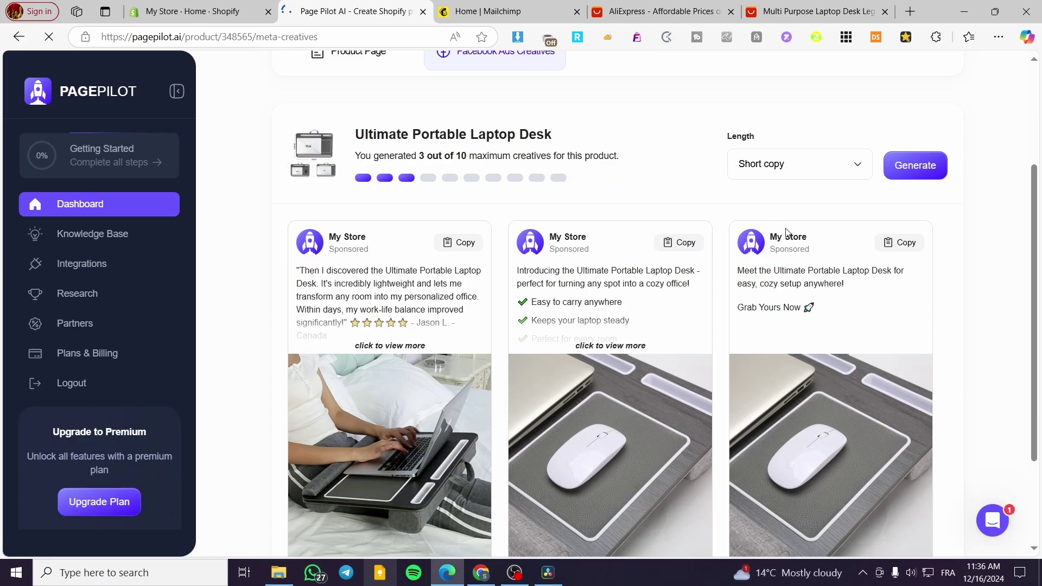
{"action": "scroll", "coordinate": [621, 205], "scroll_direction": "down", "scroll_amount": 2}
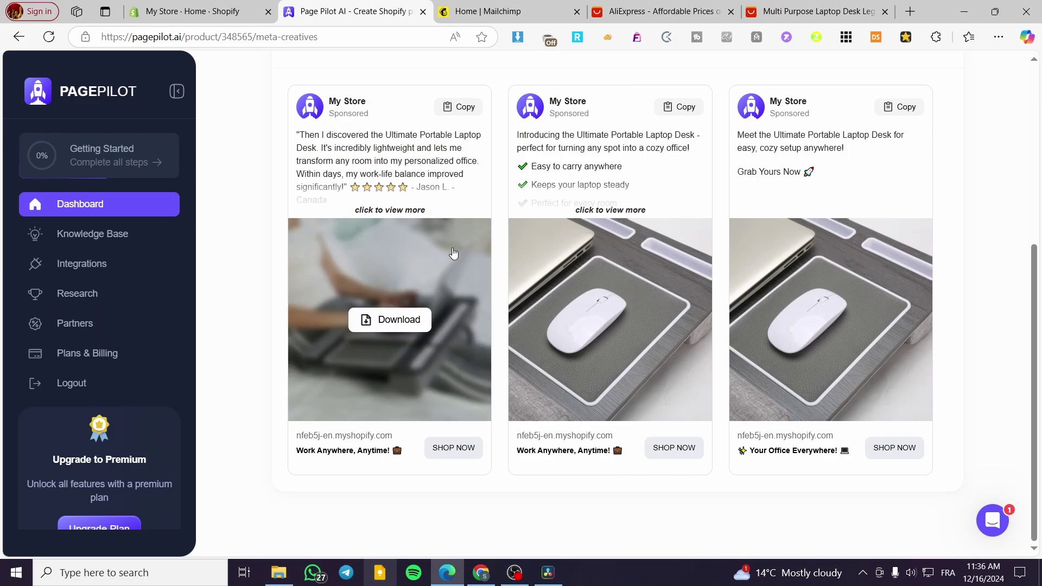
{"action": "scroll", "coordinate": [614, 237], "scroll_direction": "up", "scroll_amount": 2}
{"action": "scroll", "coordinate": [495, 222], "scroll_direction": "down", "scroll_amount": 2}
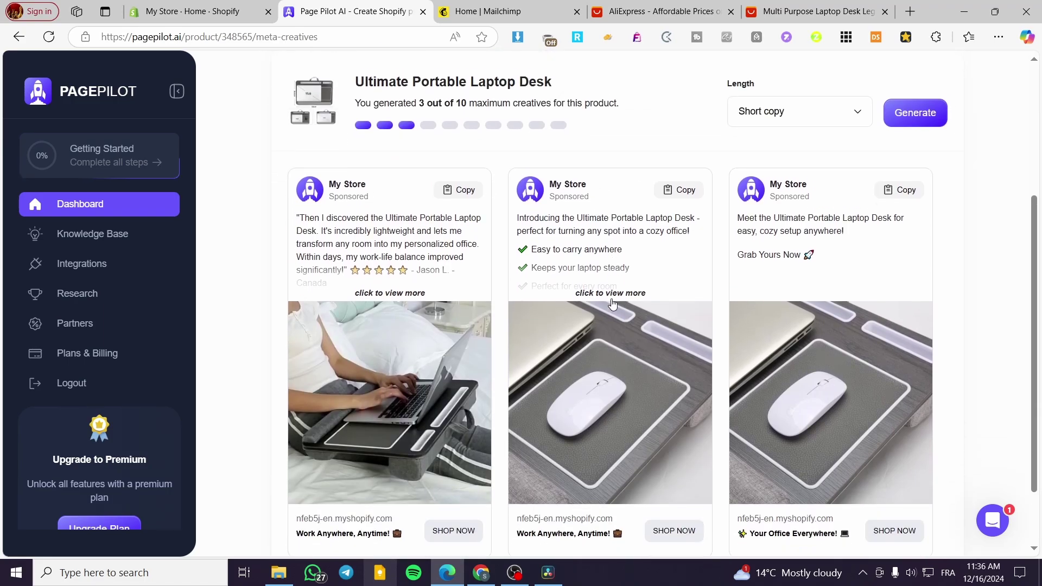
Expand the full ad copy of the first and second Facebook creatives and look over their text and images.
{"action": "left_click", "coordinate": [417, 211]}
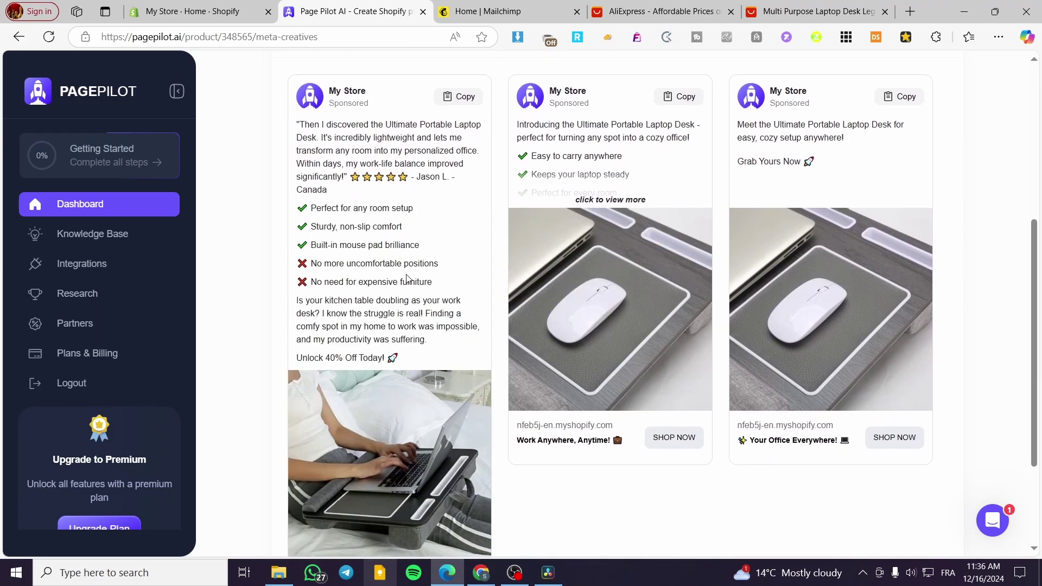
{"action": "scroll", "coordinate": [511, 336], "scroll_direction": "down", "scroll_amount": 2}
{"action": "scroll", "coordinate": [591, 315], "scroll_direction": "up", "scroll_amount": 2}
{"action": "left_click", "coordinate": [599, 211]}
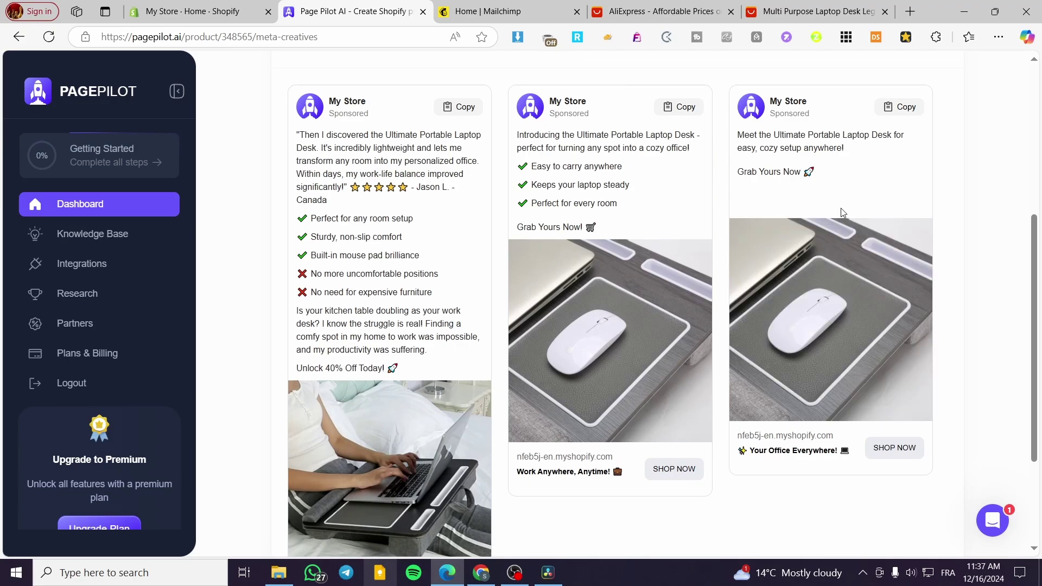
{"action": "mouse_move", "coordinate": [367, 497]}
{"action": "scroll", "coordinate": [329, 289], "scroll_direction": "down", "scroll_amount": 3}
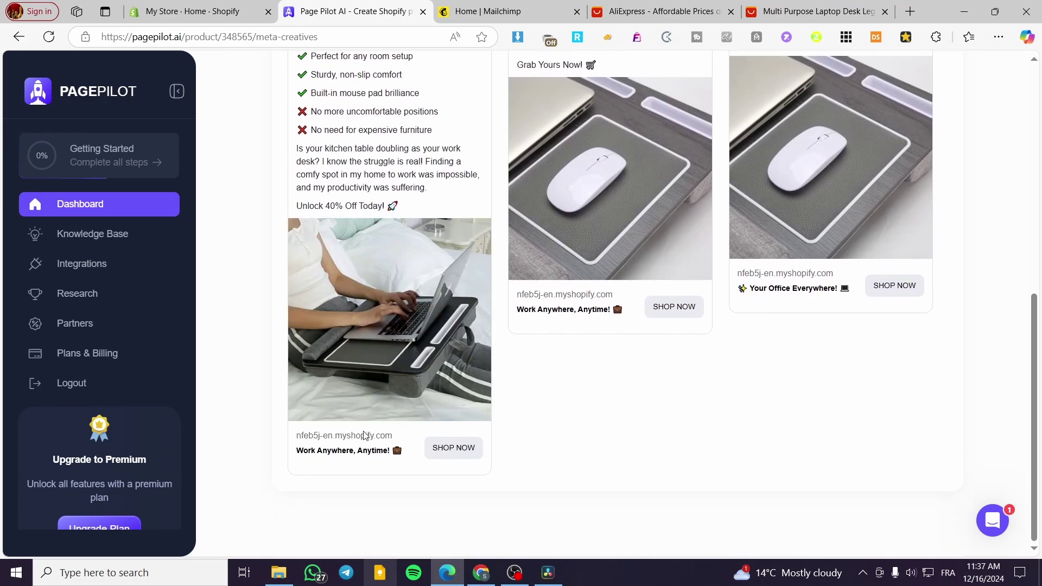
Examine the first creative's copy, image and headline, and highlight the store address shown beneath its image.
{"action": "scroll", "coordinate": [352, 432], "scroll_direction": "up", "scroll_amount": 4}
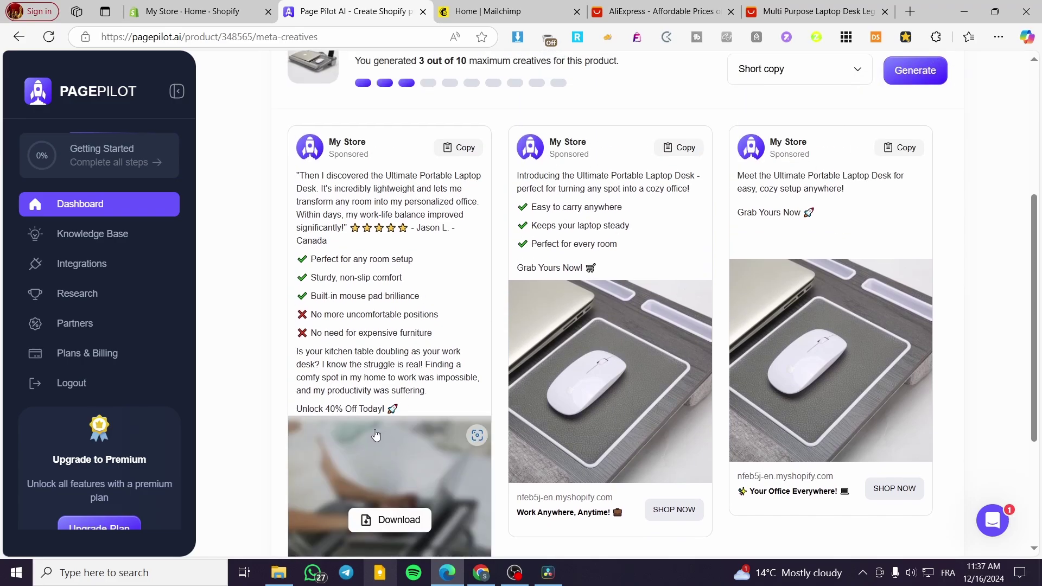
{"action": "scroll", "coordinate": [361, 419], "scroll_direction": "down", "scroll_amount": 3}
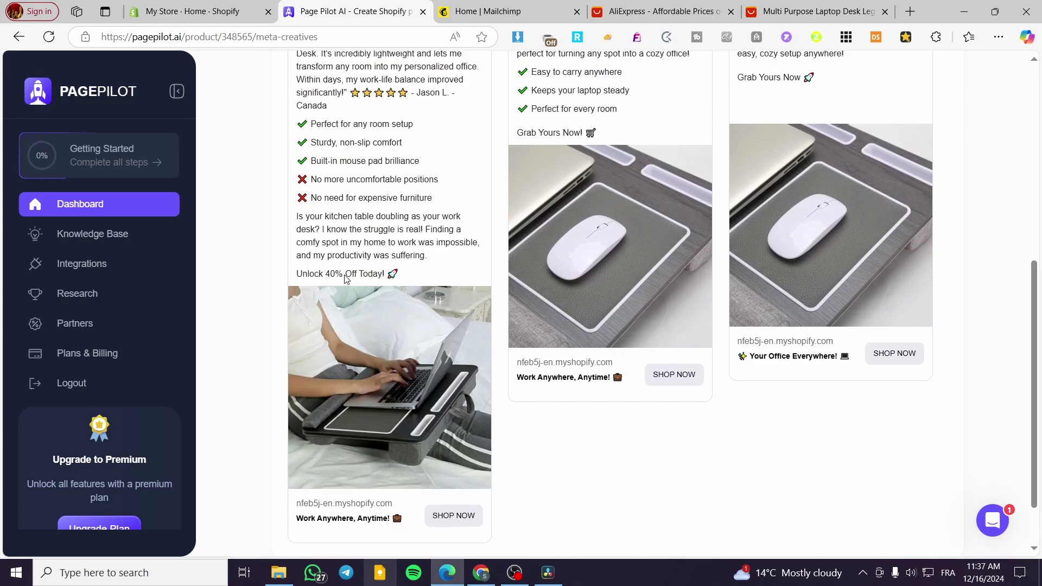
{"action": "scroll", "coordinate": [304, 157], "scroll_direction": "up", "scroll_amount": 3}
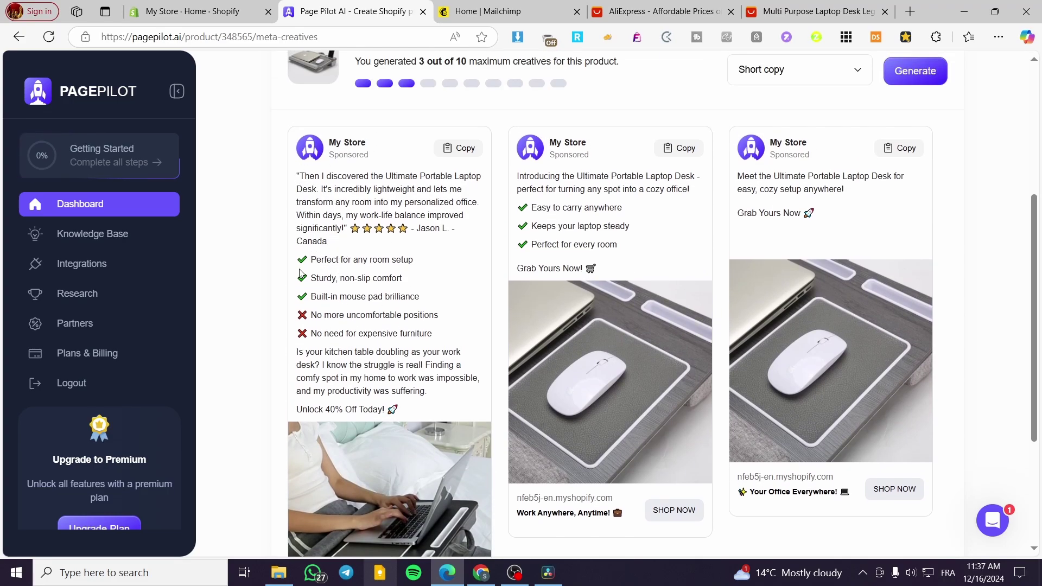
{"action": "scroll", "coordinate": [345, 268], "scroll_direction": "down", "scroll_amount": 3}
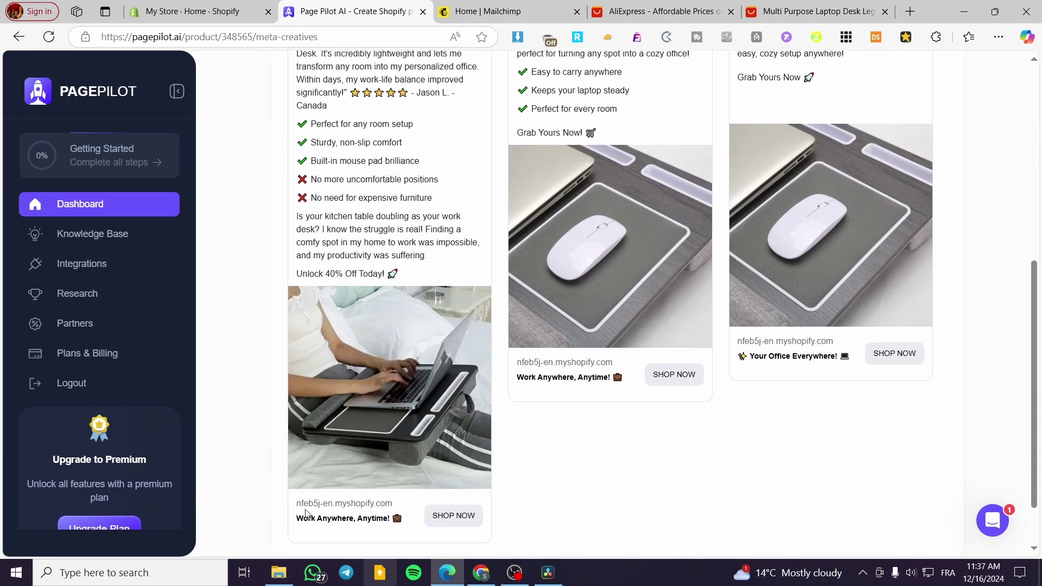
{"action": "left_click_drag", "start_coordinate": [391, 506], "coordinate": [301, 512]}
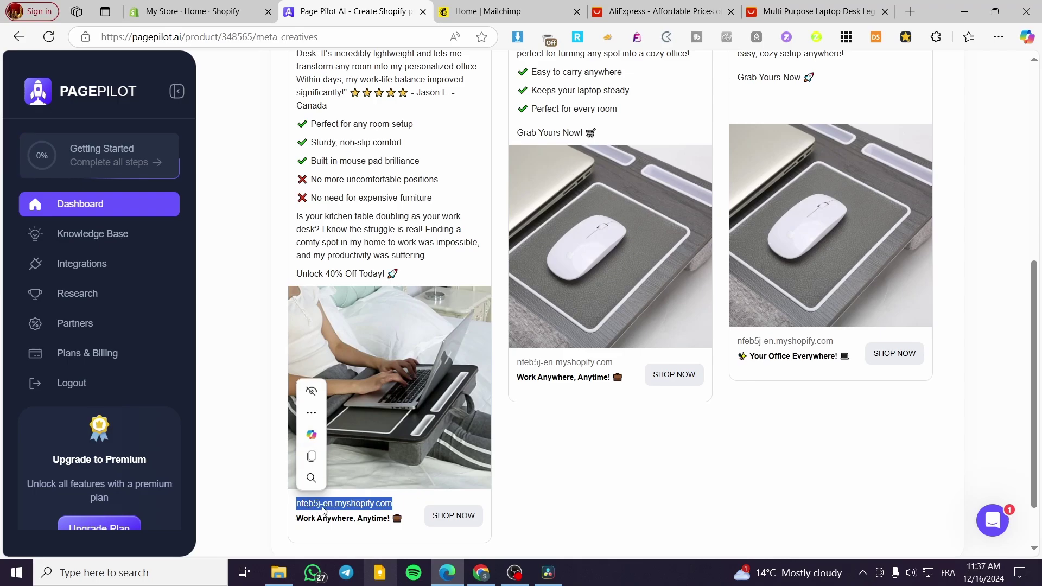
{"action": "left_click", "coordinate": [605, 508]}
{"action": "scroll", "coordinate": [407, 447], "scroll_direction": "up", "scroll_amount": 7}
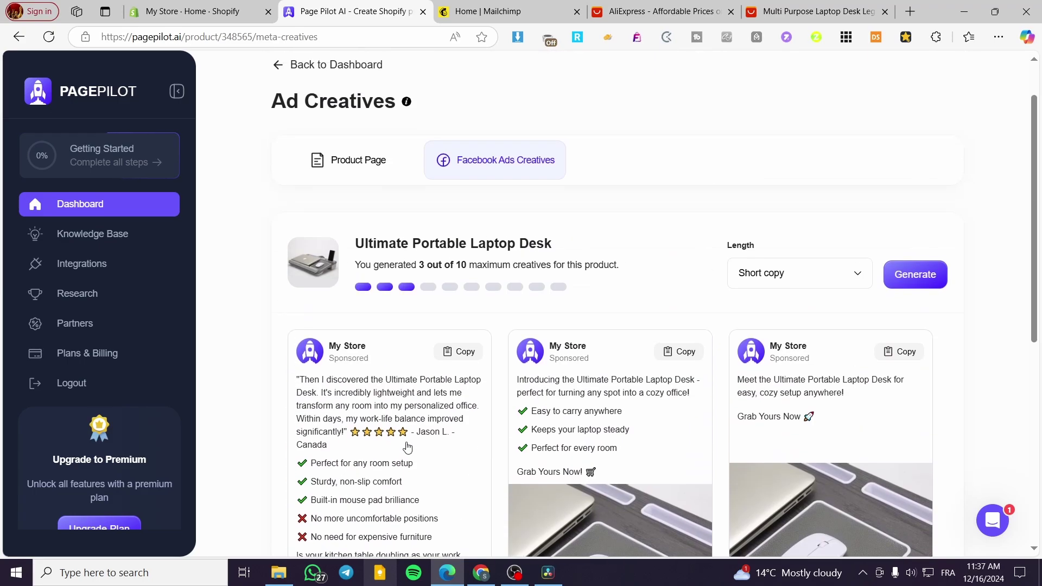
Return to the laptop desk's product page, try to import it into Shopify, and dismiss the upgrade offer.
{"action": "left_click", "coordinate": [342, 161]}
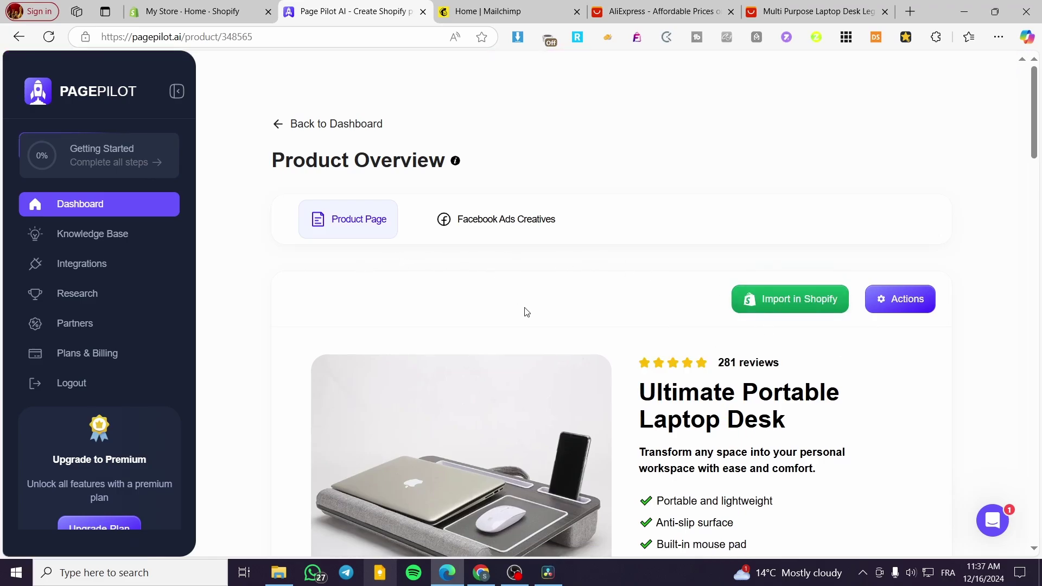
{"action": "scroll", "coordinate": [658, 314], "scroll_direction": "down", "scroll_amount": 2}
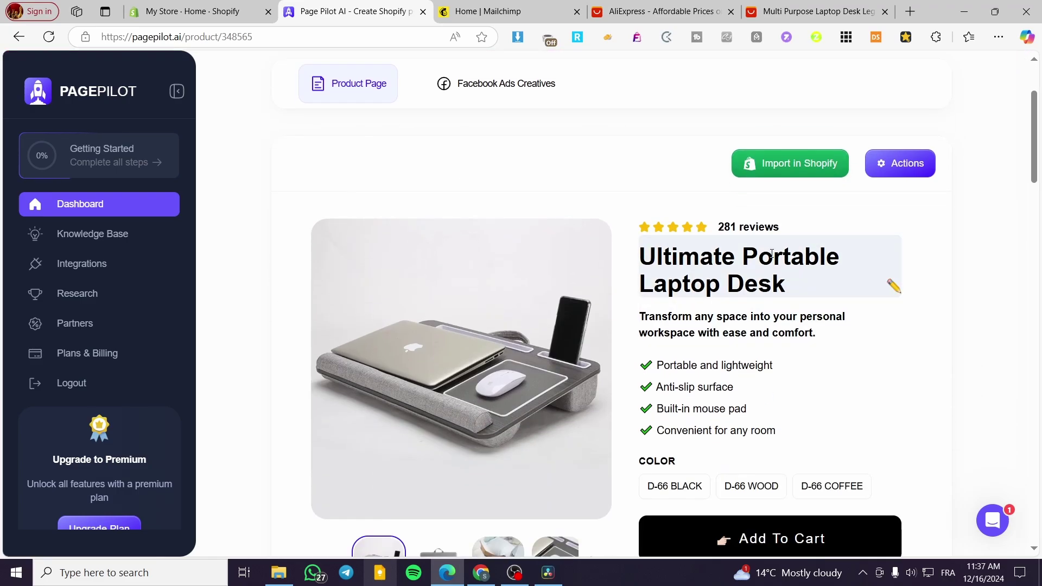
{"action": "left_click", "coordinate": [790, 162]}
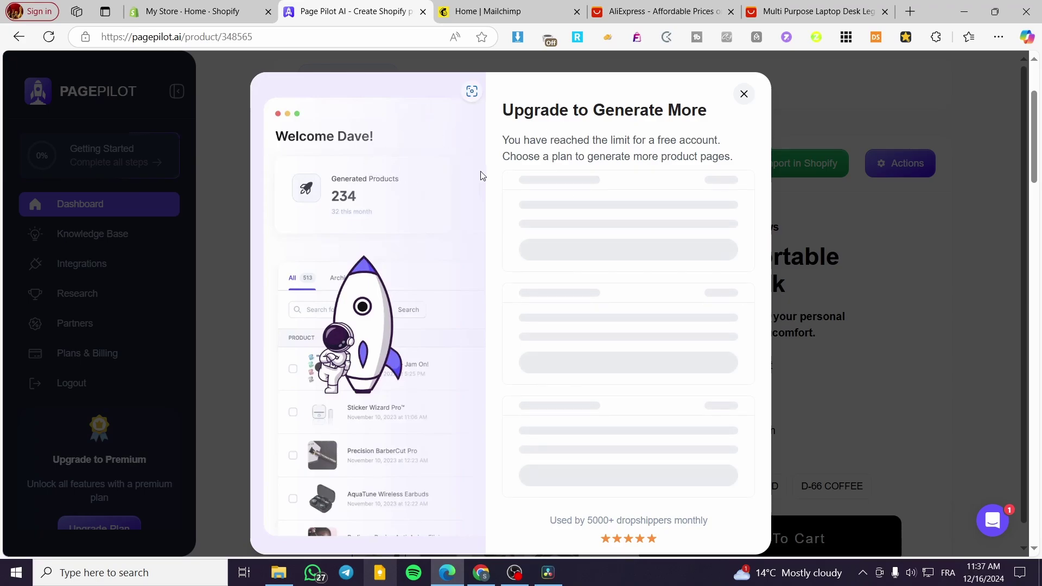
{"action": "scroll", "coordinate": [483, 177], "scroll_direction": "down", "scroll_amount": 1}
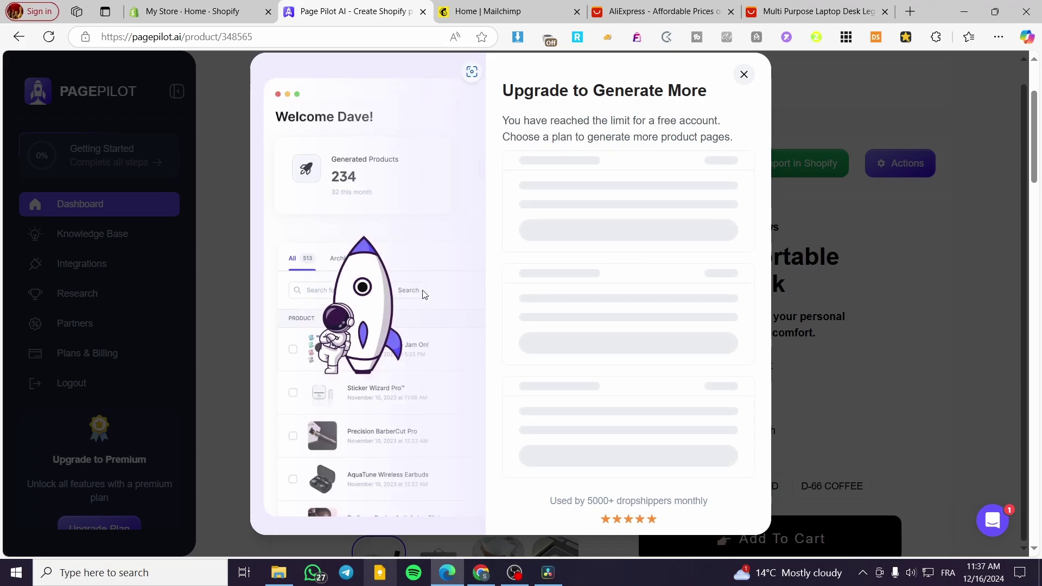
{"action": "left_click", "coordinate": [745, 75]}
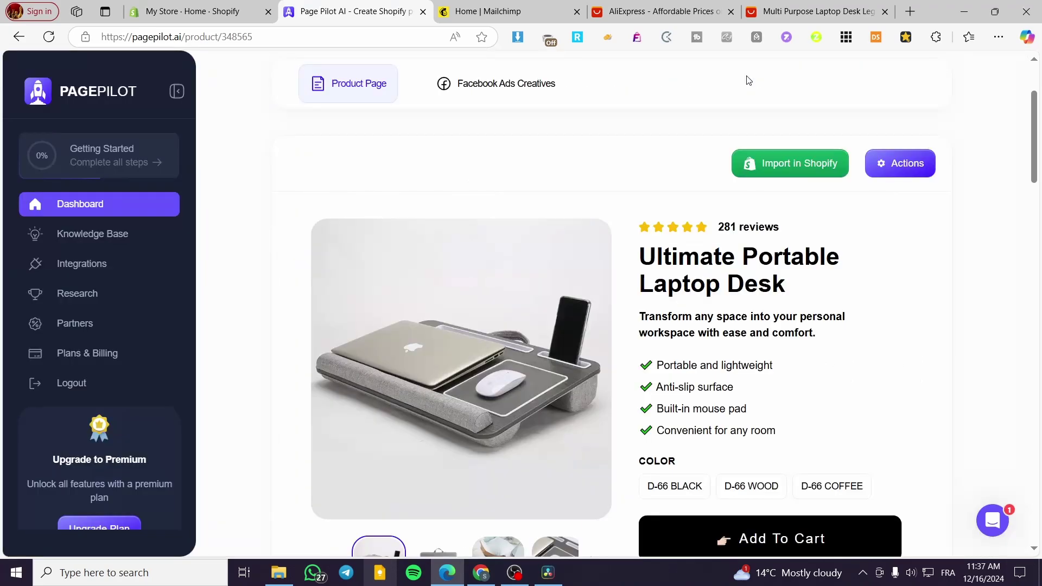
Go to the PagePilot dashboard, then switch to the Shopify admin and view the store's product list.
{"action": "left_click", "coordinate": [80, 211]}
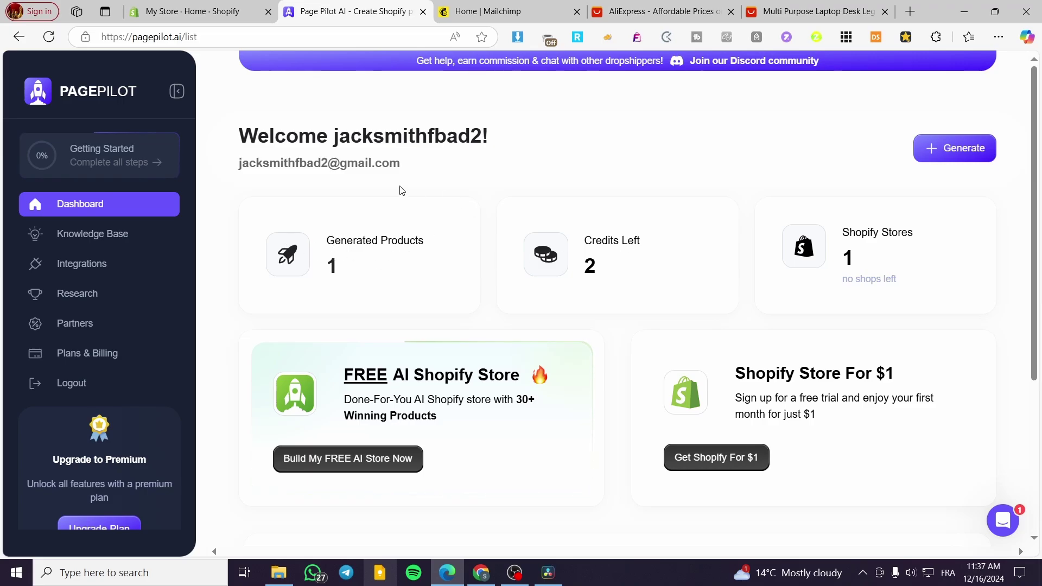
{"action": "left_click", "coordinate": [185, 7]}
{"action": "left_click", "coordinate": [53, 147]}
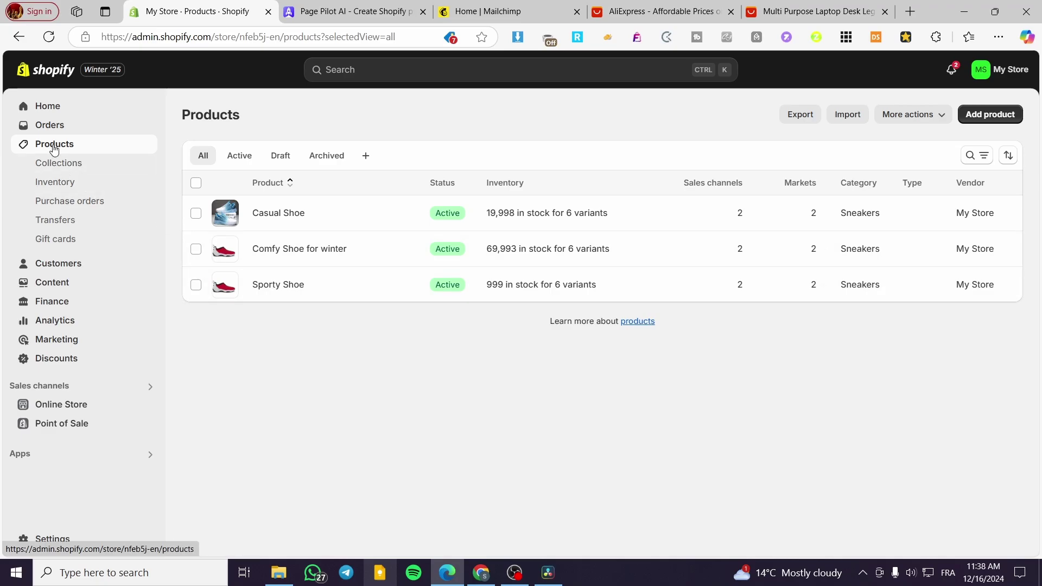
Return to the PagePilot dashboard, find Ultimate Portable Laptop Desk among the generated products and view its product overview.
{"action": "left_click", "coordinate": [352, 11]}
{"action": "scroll", "coordinate": [628, 402], "scroll_direction": "down", "scroll_amount": 1}
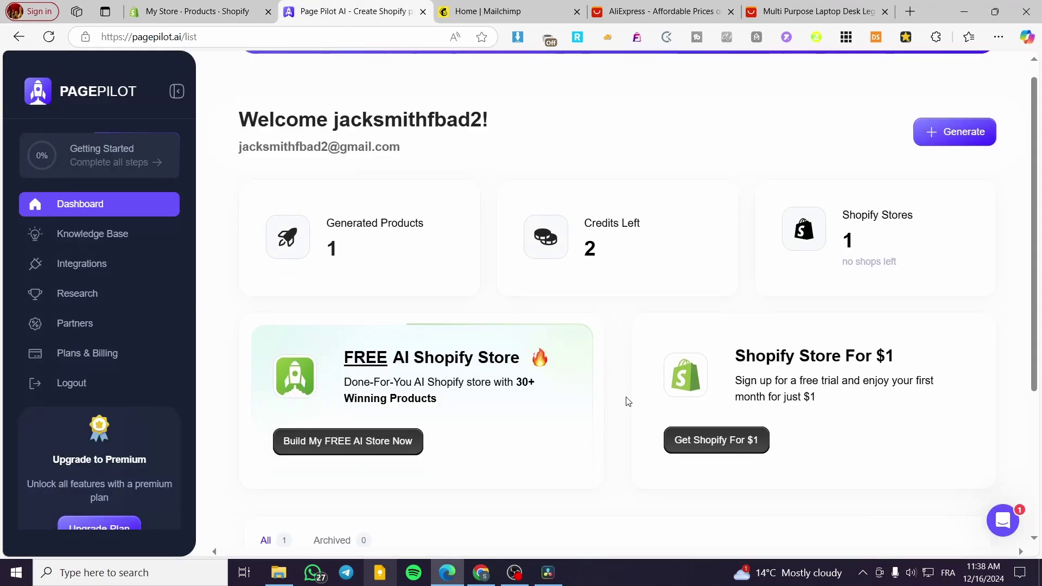
{"action": "scroll", "coordinate": [628, 401], "scroll_direction": "down", "scroll_amount": 3}
{"action": "scroll", "coordinate": [792, 472], "scroll_direction": "down", "scroll_amount": 1}
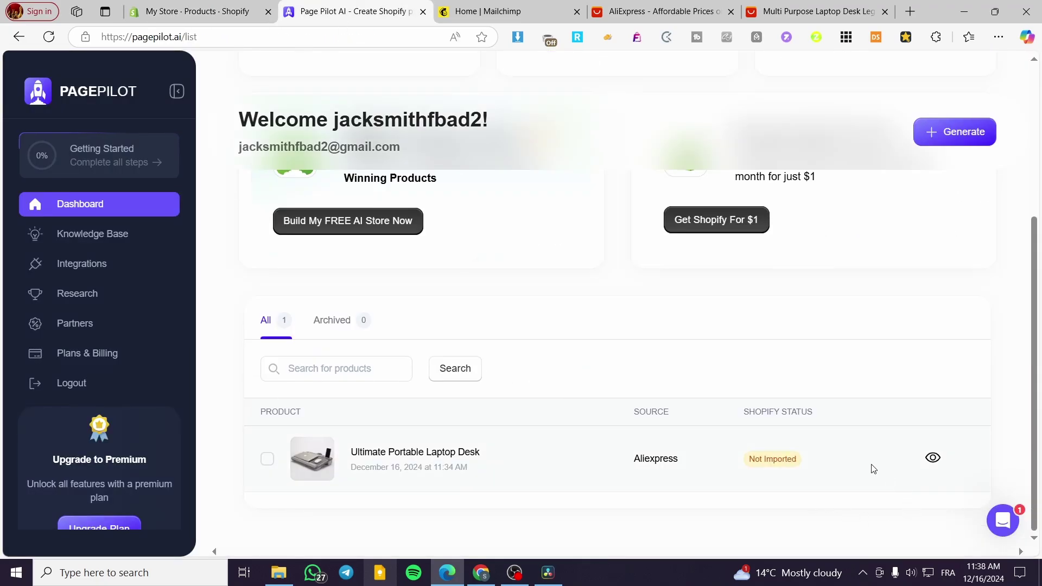
{"action": "left_click", "coordinate": [926, 461]}
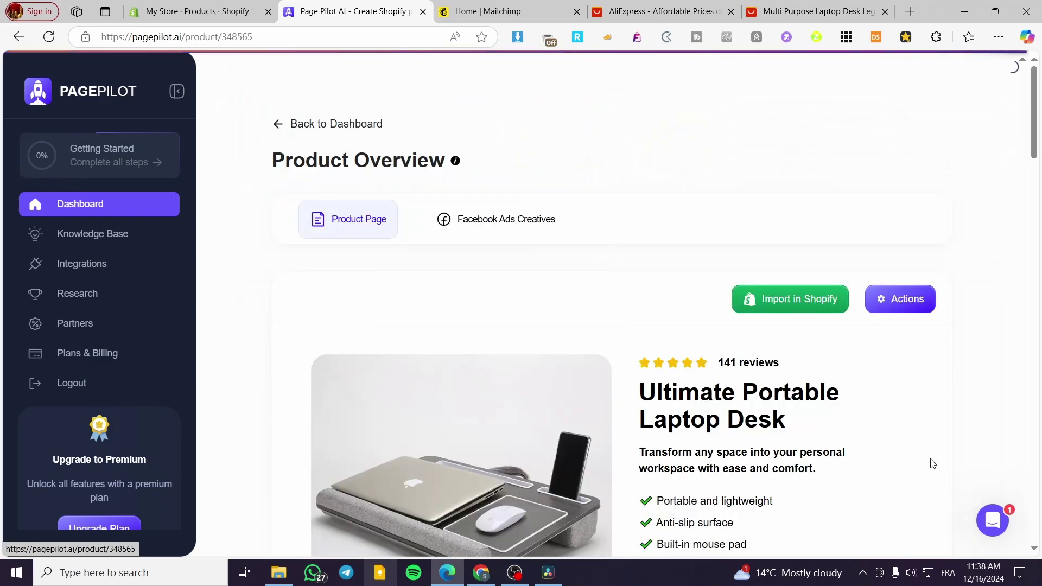
Try to import the Ultimate Portable Laptop Desk page into Shopify, review the Lite, Starter and Scaler plans, and dismiss the upgrade offer.
{"action": "left_click", "coordinate": [765, 305]}
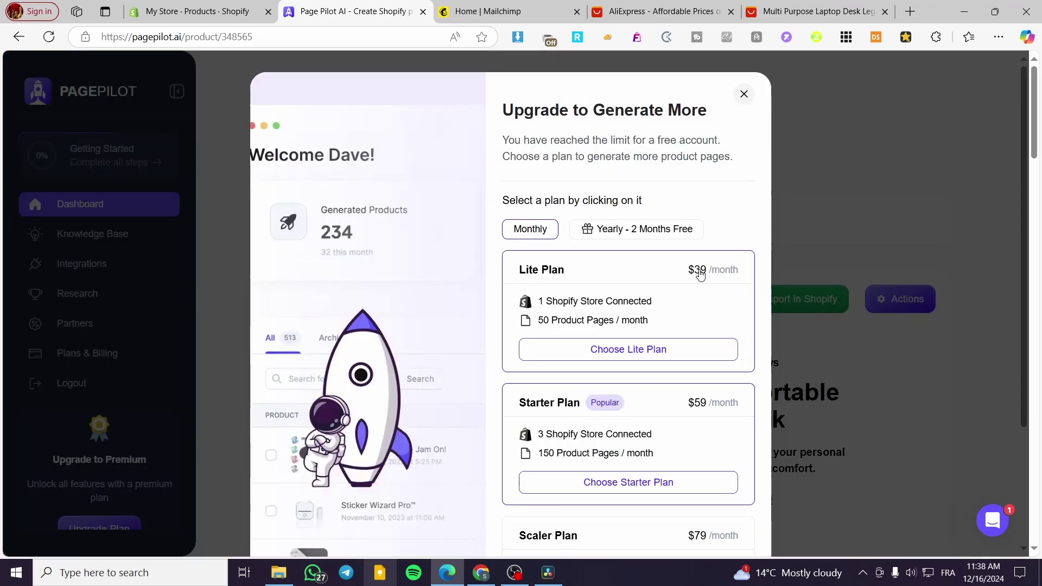
{"action": "scroll", "coordinate": [541, 291], "scroll_direction": "down", "scroll_amount": 2}
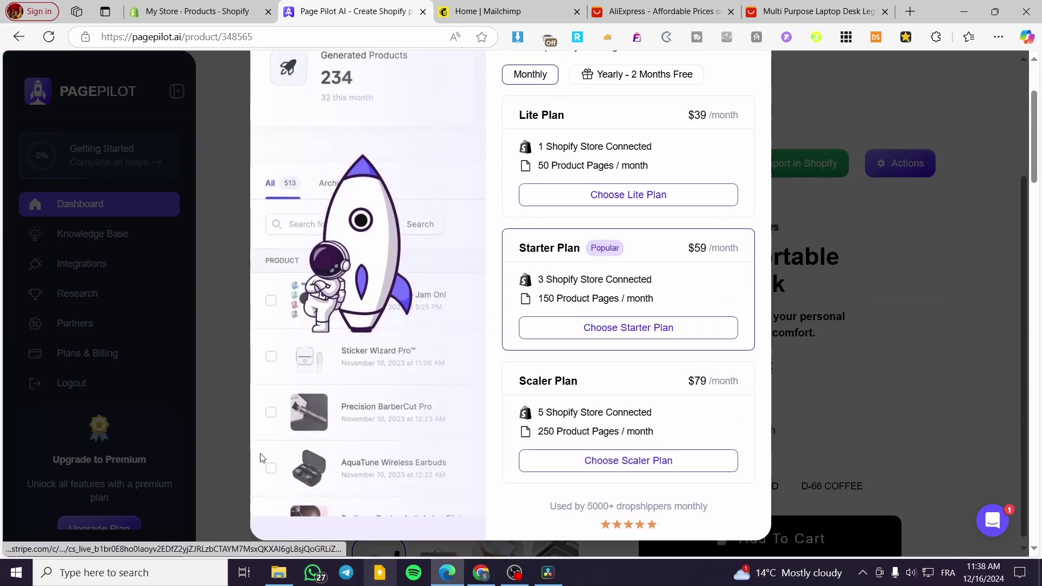
{"action": "scroll", "coordinate": [646, 206], "scroll_direction": "up", "scroll_amount": 3}
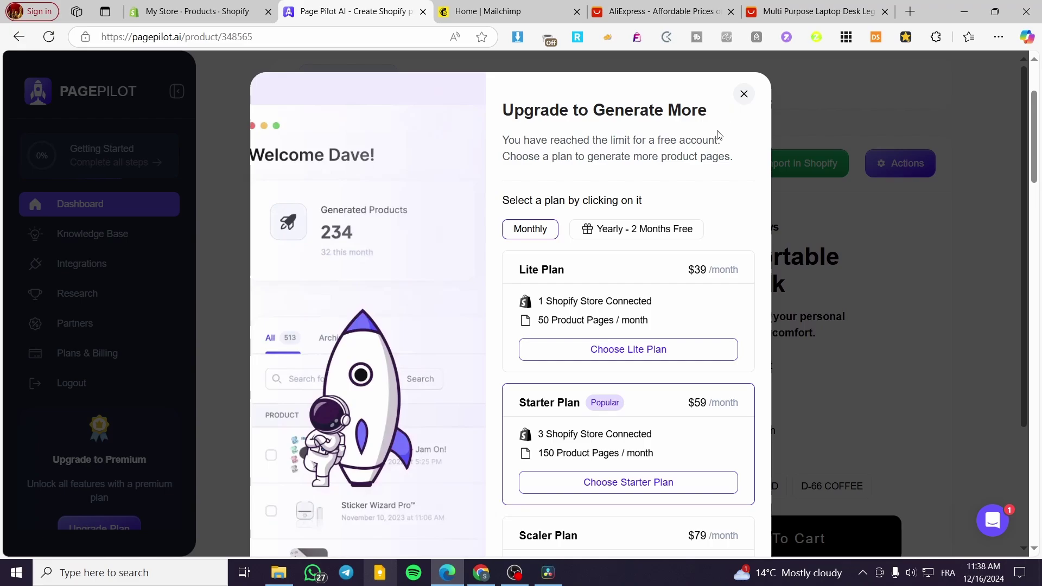
{"action": "left_click", "coordinate": [744, 94]}
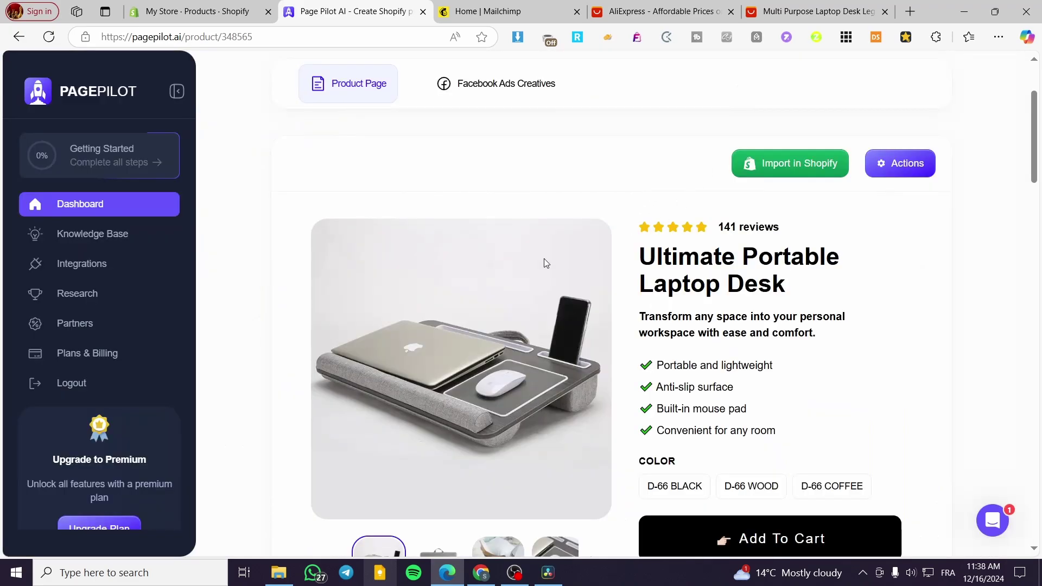
Open PagePilot's product research page and examine the ad previews and statistics of the first two recommended products.
{"action": "left_click", "coordinate": [110, 294]}
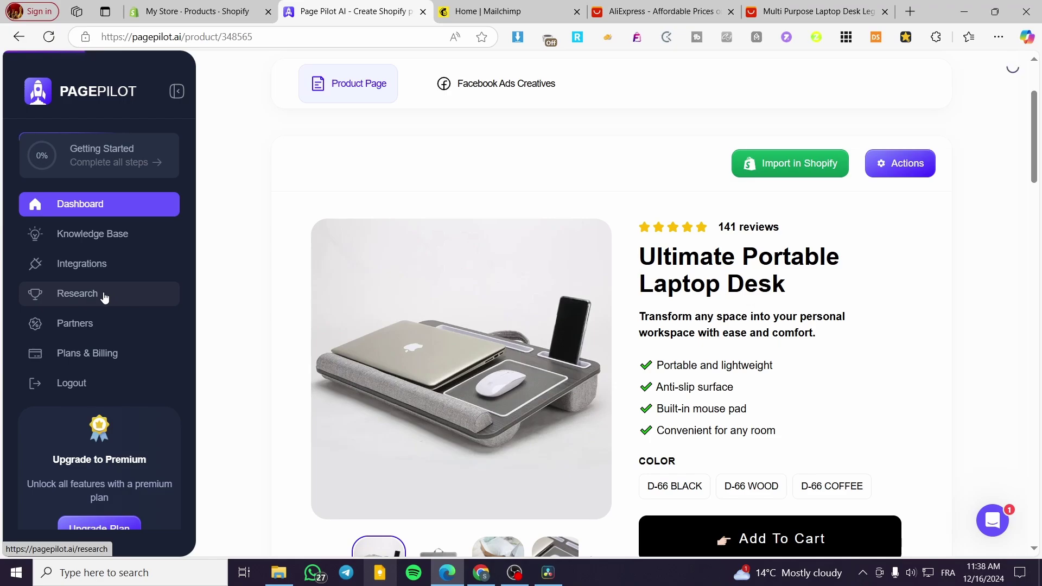
{"action": "scroll", "coordinate": [658, 401], "scroll_direction": "down", "scroll_amount": 6}
{"action": "scroll", "coordinate": [660, 402], "scroll_direction": "down", "scroll_amount": 4}
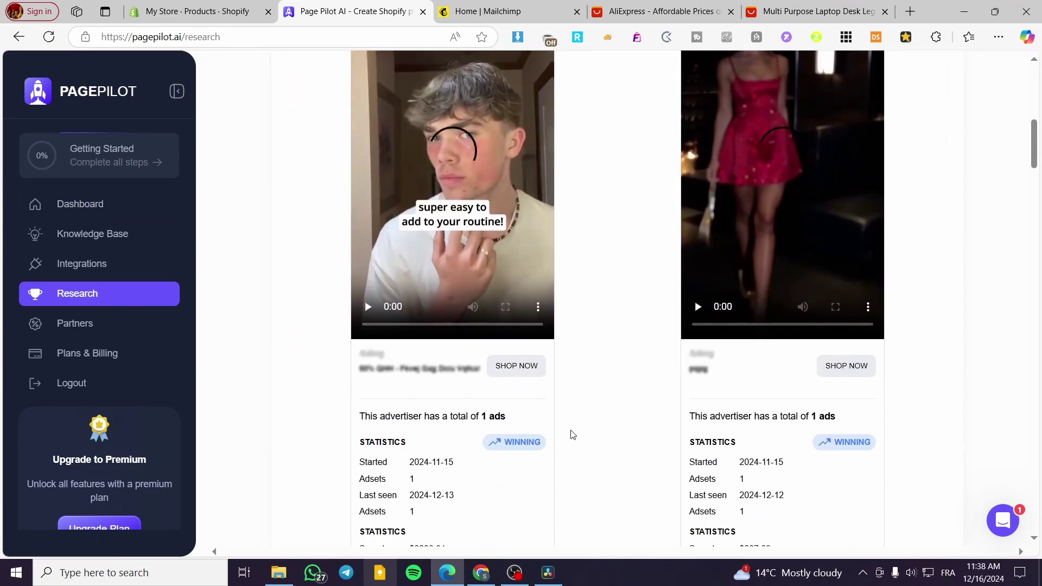
{"action": "scroll", "coordinate": [525, 267], "scroll_direction": "down", "scroll_amount": 1}
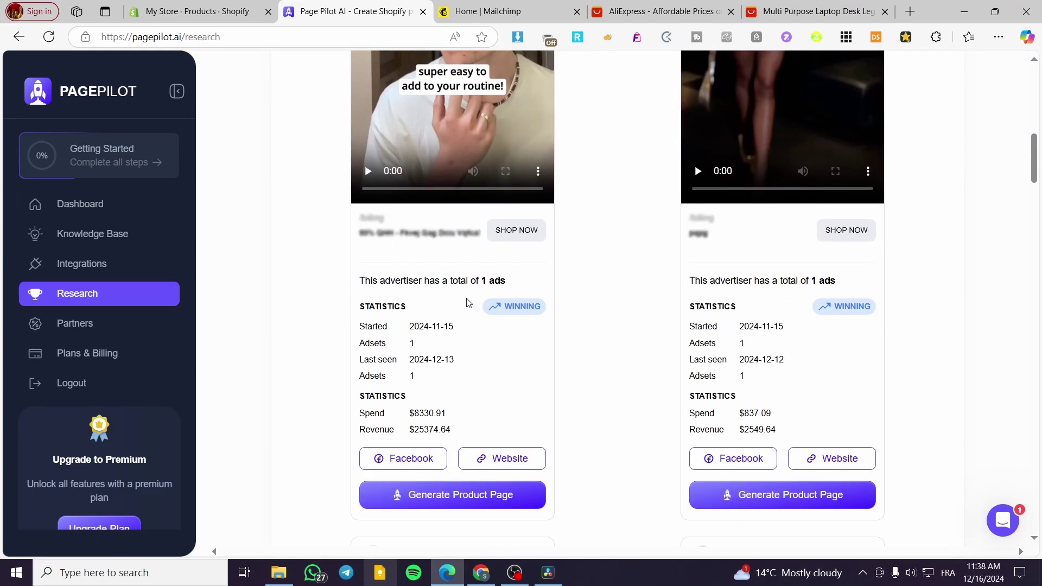
{"action": "scroll", "coordinate": [467, 302], "scroll_direction": "up", "scroll_amount": 7}
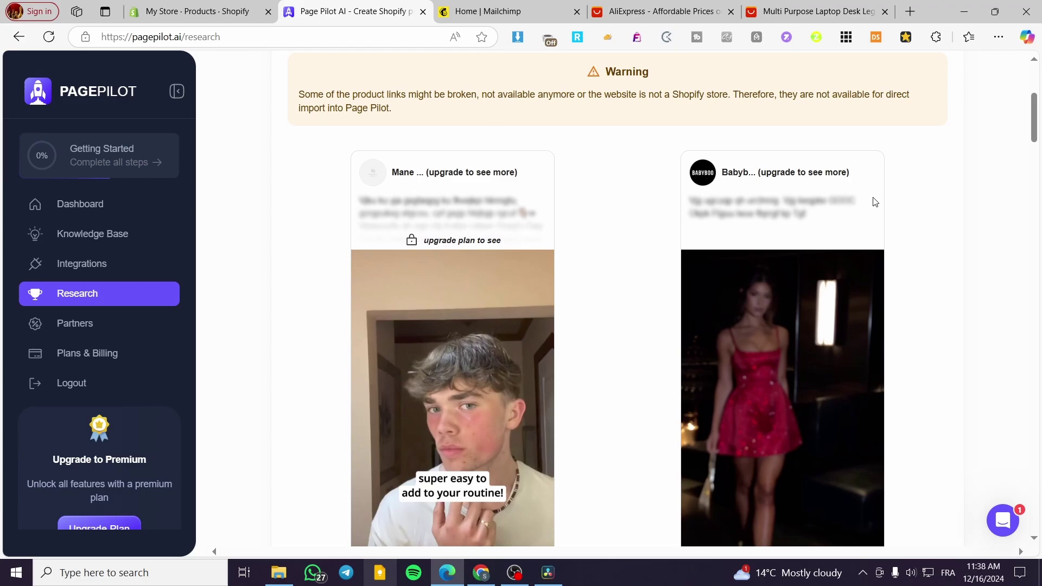
Try to generate a product page from the recommended red dress ad, and dismiss the upgrade offer.
{"action": "scroll", "coordinate": [787, 304], "scroll_direction": "down", "scroll_amount": 10}
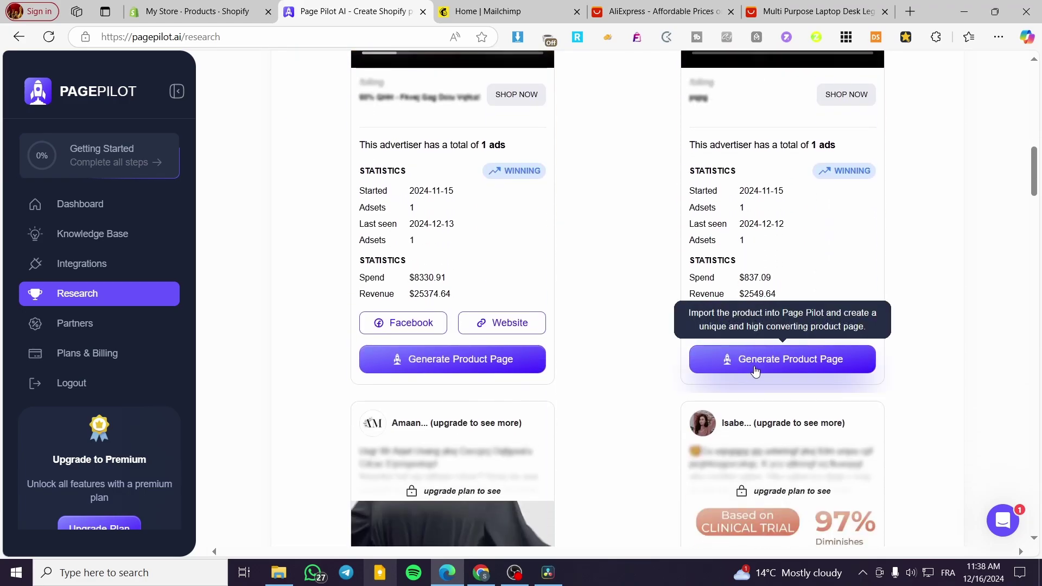
{"action": "left_click", "coordinate": [755, 372]}
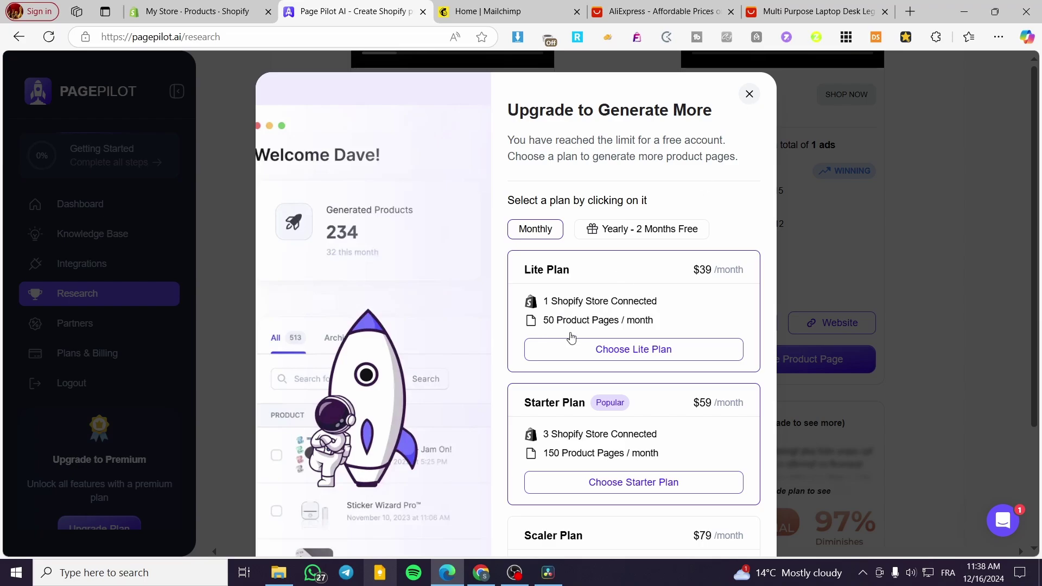
{"action": "left_click", "coordinate": [749, 94]}
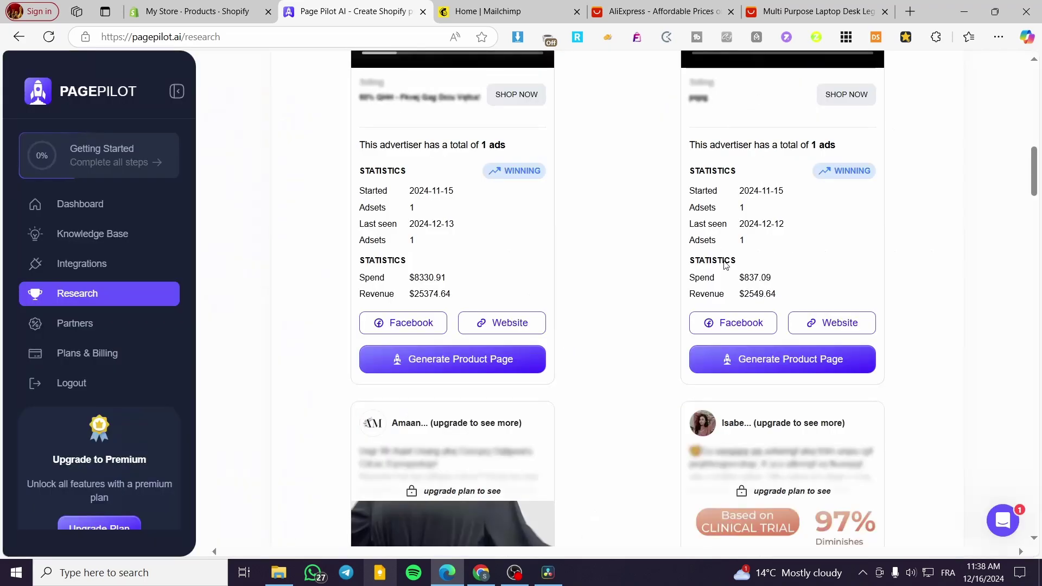
Browse the daily hot product recommendations, comparing each ad's video, running dates, spend and revenue.
{"action": "scroll", "coordinate": [432, 386], "scroll_direction": "up", "scroll_amount": 4}
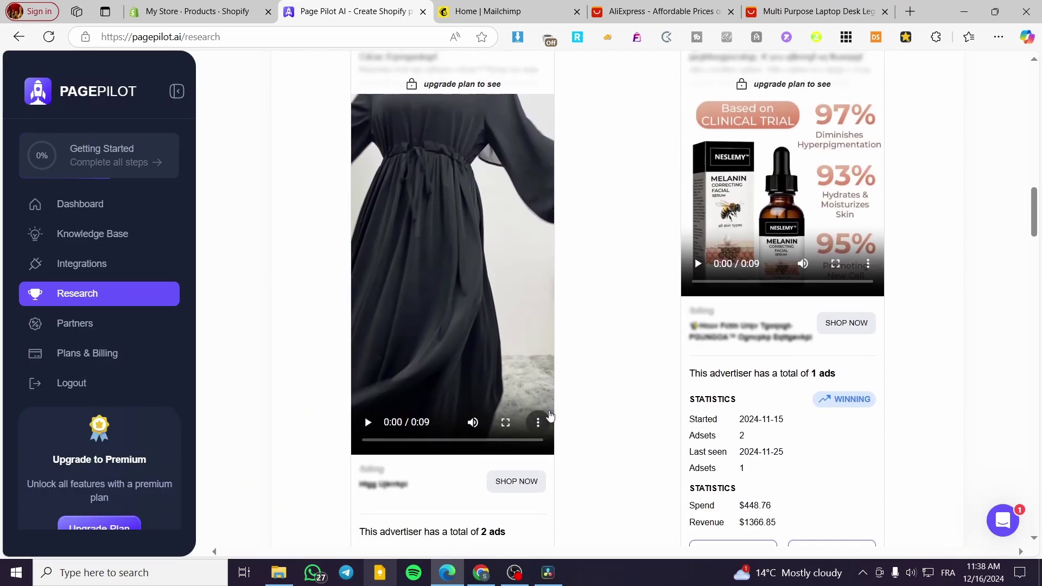
{"action": "scroll", "coordinate": [554, 410], "scroll_direction": "down", "scroll_amount": 10}
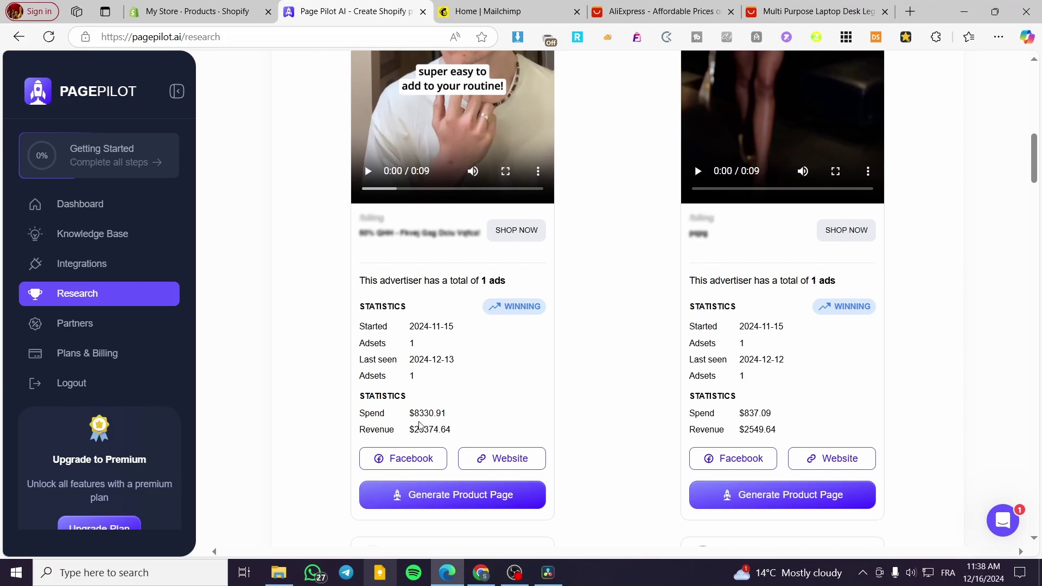
{"action": "scroll", "coordinate": [439, 403], "scroll_direction": "up", "scroll_amount": 10}
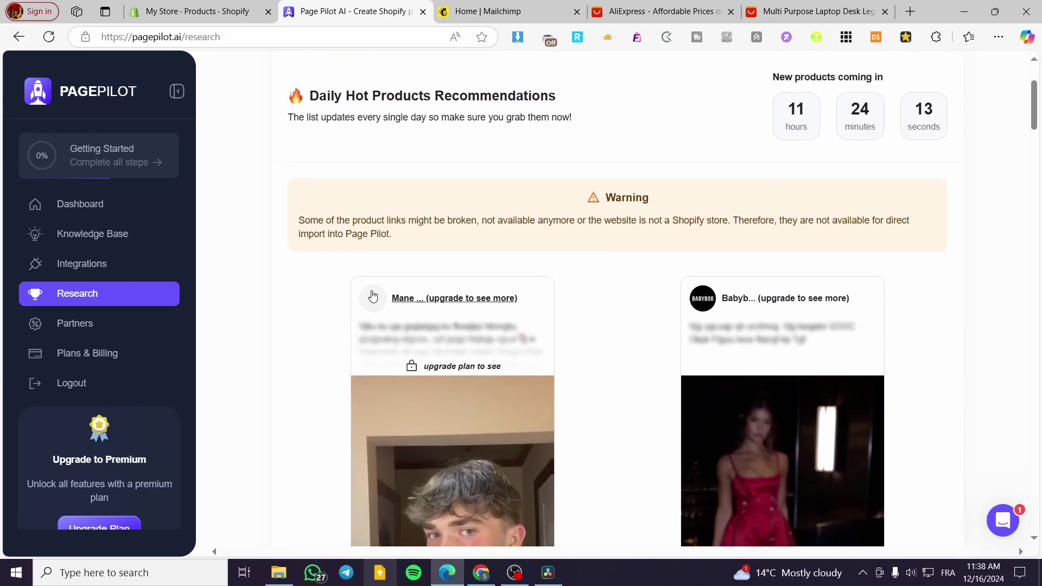
{"action": "scroll", "coordinate": [621, 230], "scroll_direction": "down", "scroll_amount": 13}
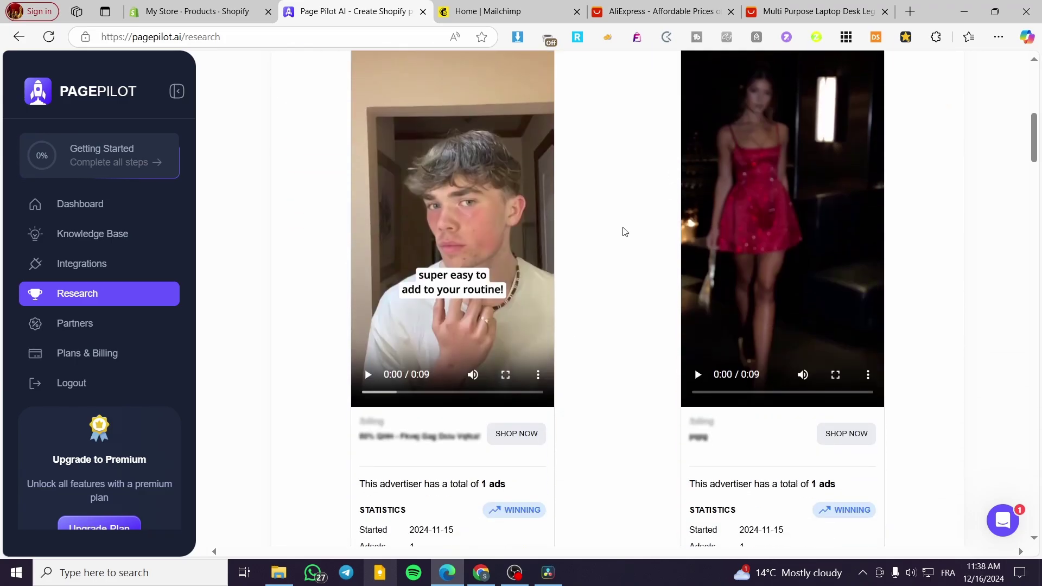
{"action": "scroll", "coordinate": [317, 282], "scroll_direction": "down", "scroll_amount": 6}
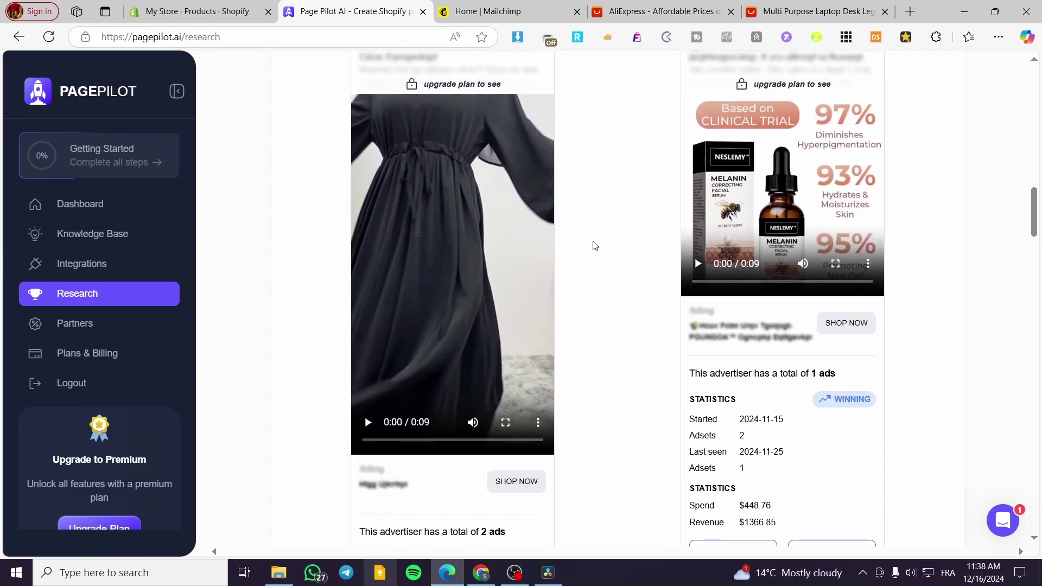
{"action": "scroll", "coordinate": [595, 246], "scroll_direction": "down", "scroll_amount": 8}
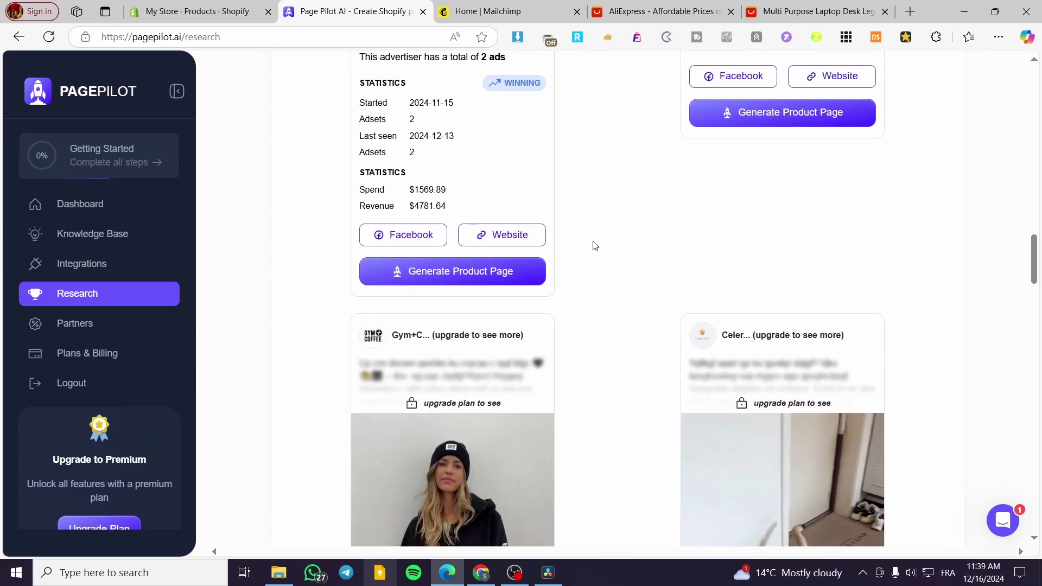